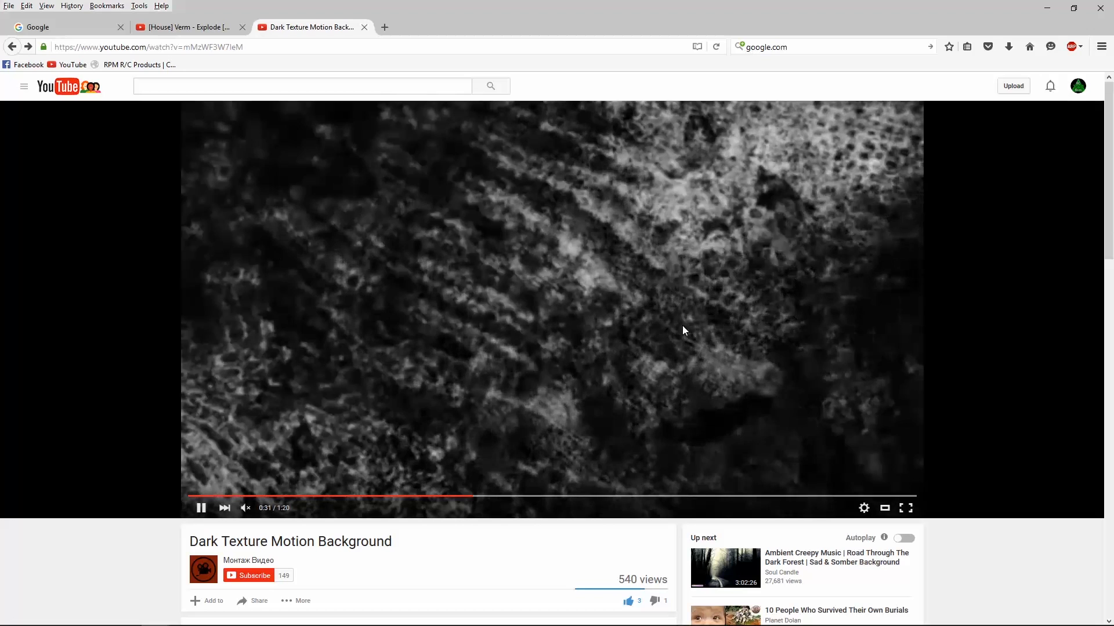
Preview the Dark Texture Motion Background video and the Verm - Explode music track on YouTube
left_click(202, 510)
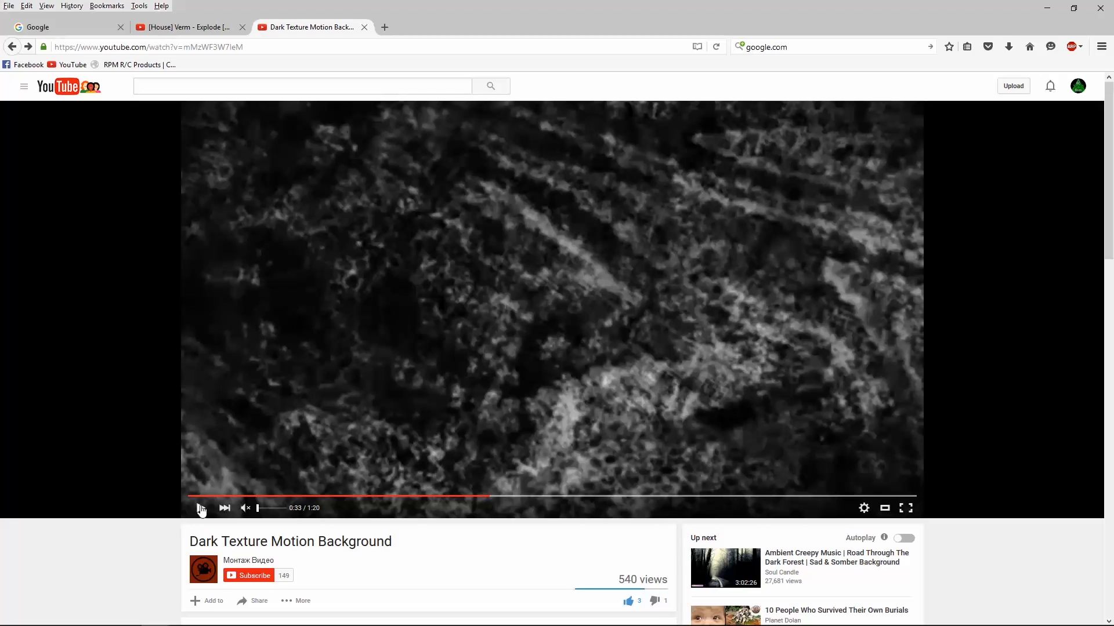
left_click(202, 509)
left_click(199, 34)
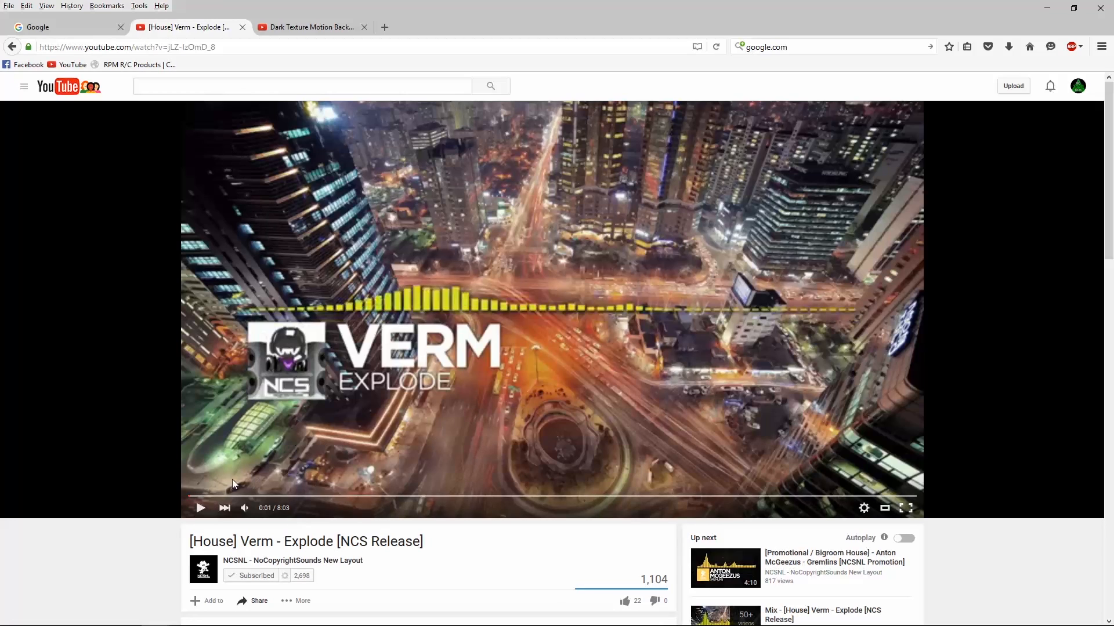
left_click(201, 508)
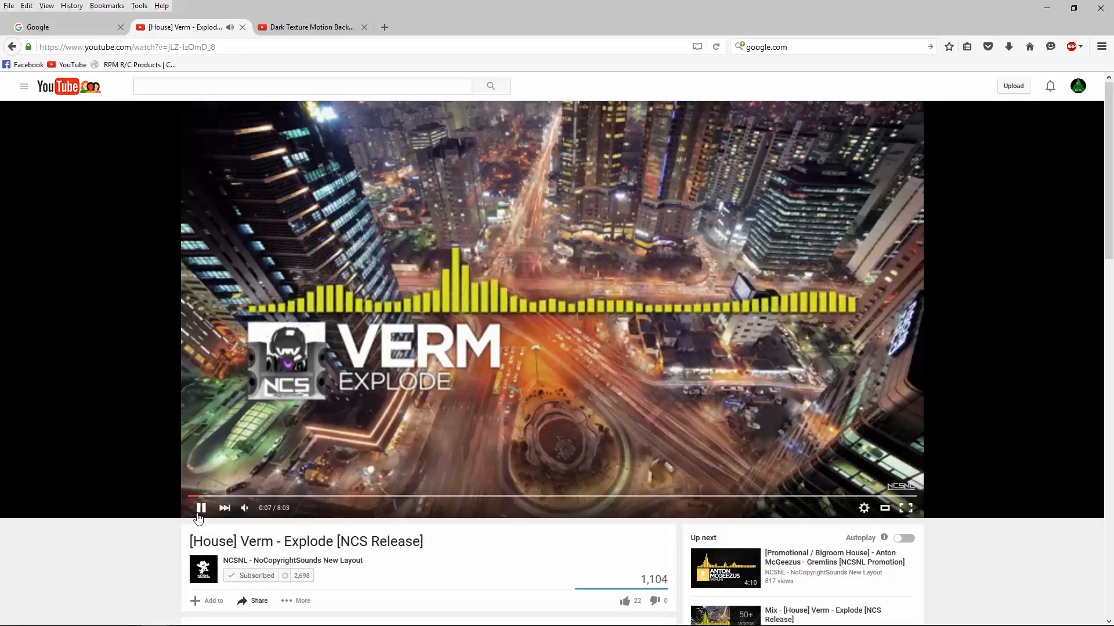
left_click(198, 517)
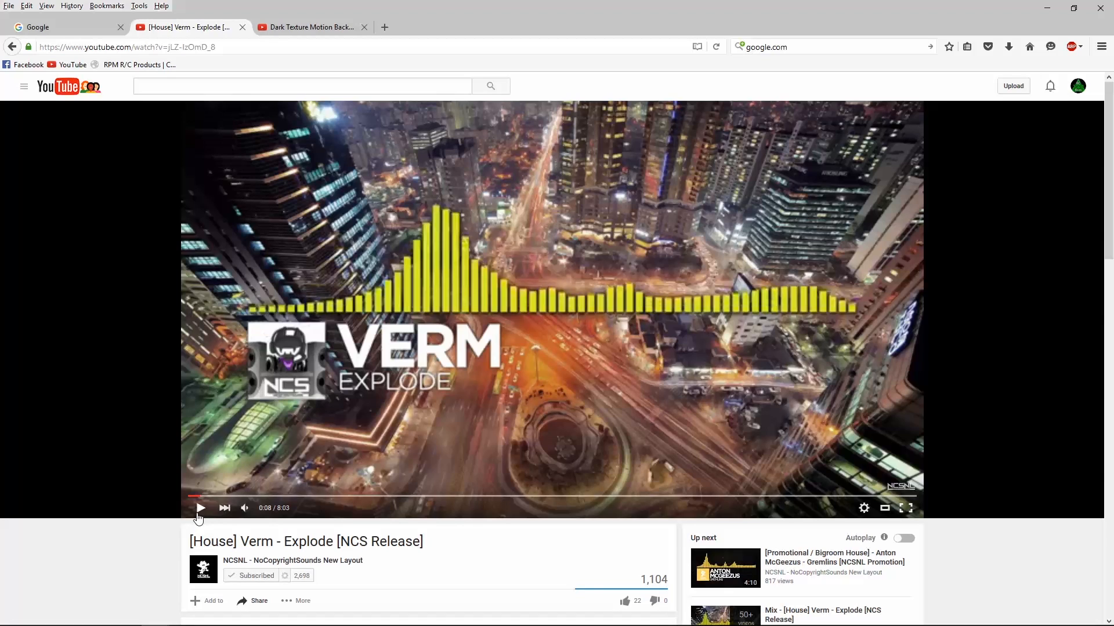
Switch to Photoshop Elements and review the open Blackwing, Stampede truck, Stampede logo and Traxxas logo images
left_click(1046, 9)
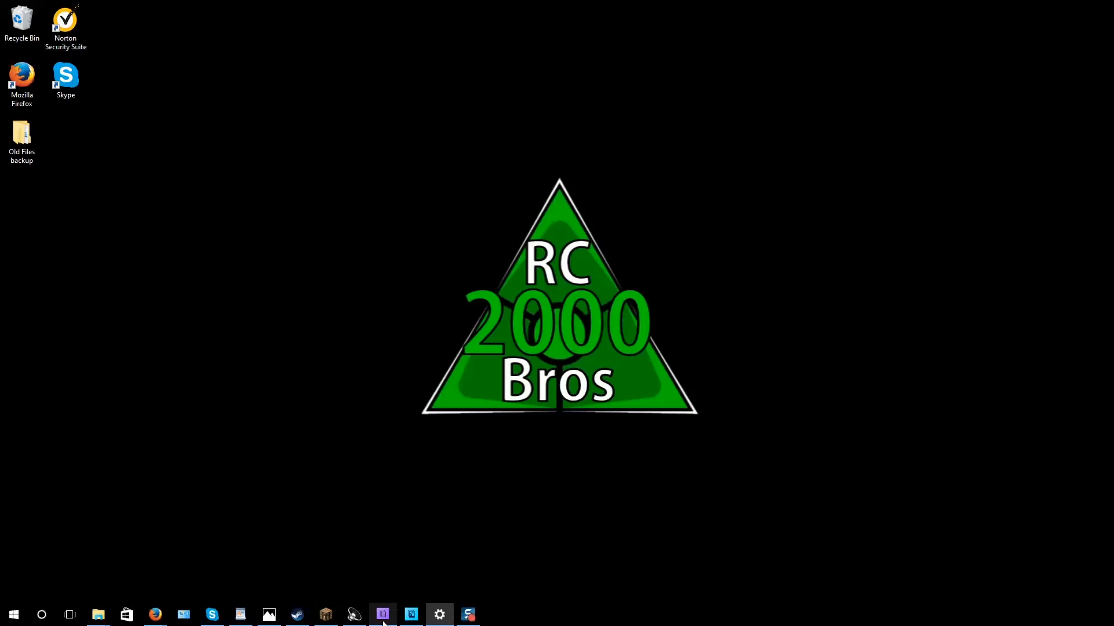
left_click(408, 618)
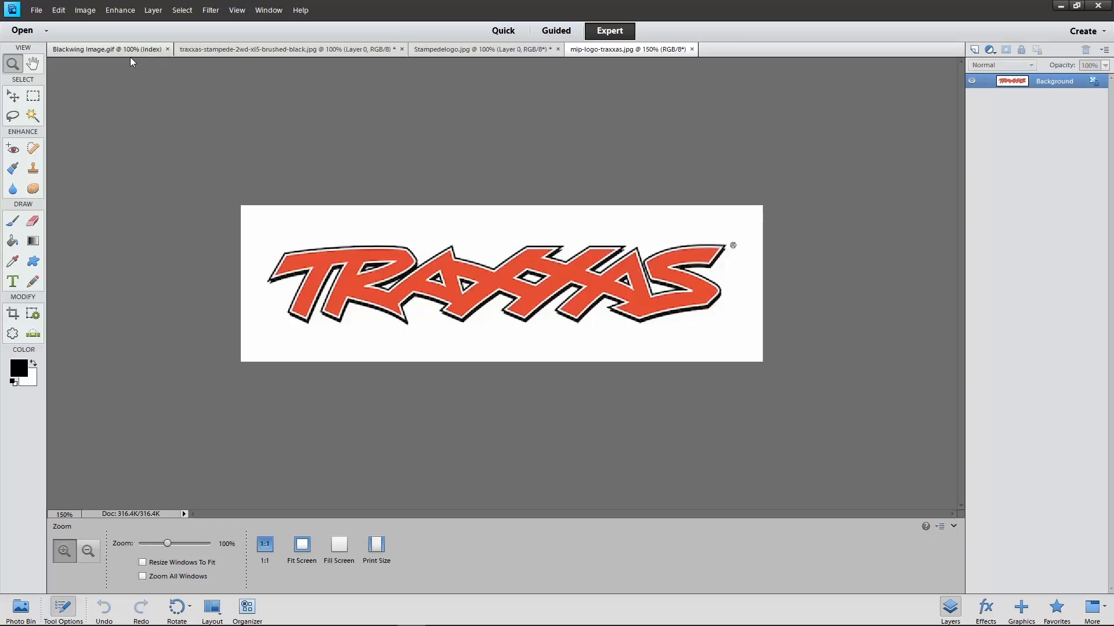
left_click(130, 52)
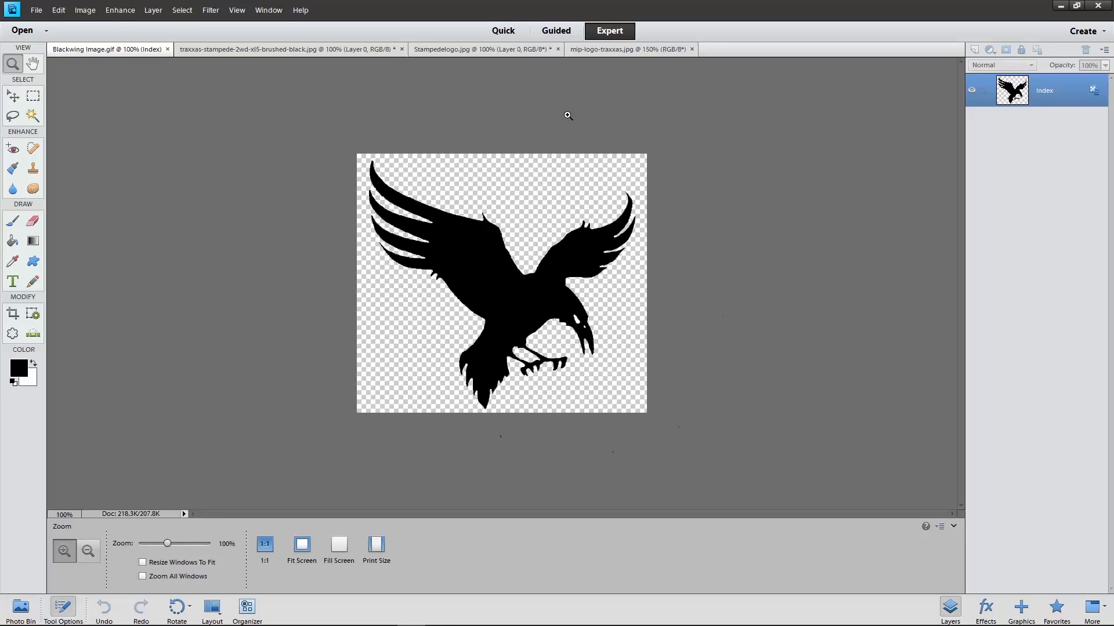
left_click(328, 48)
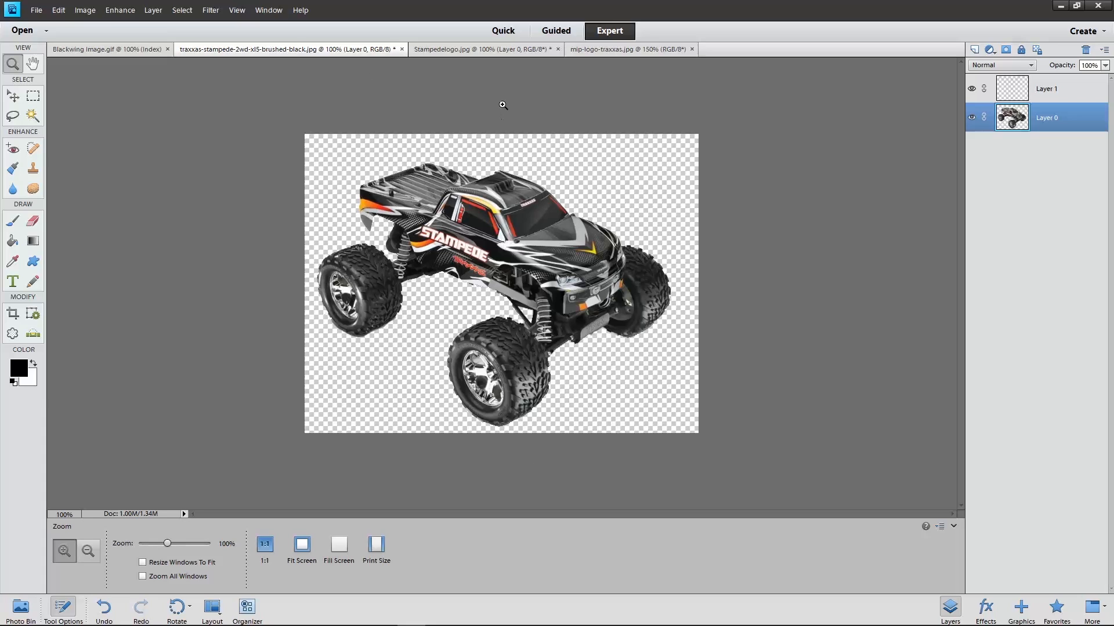
left_click(480, 51)
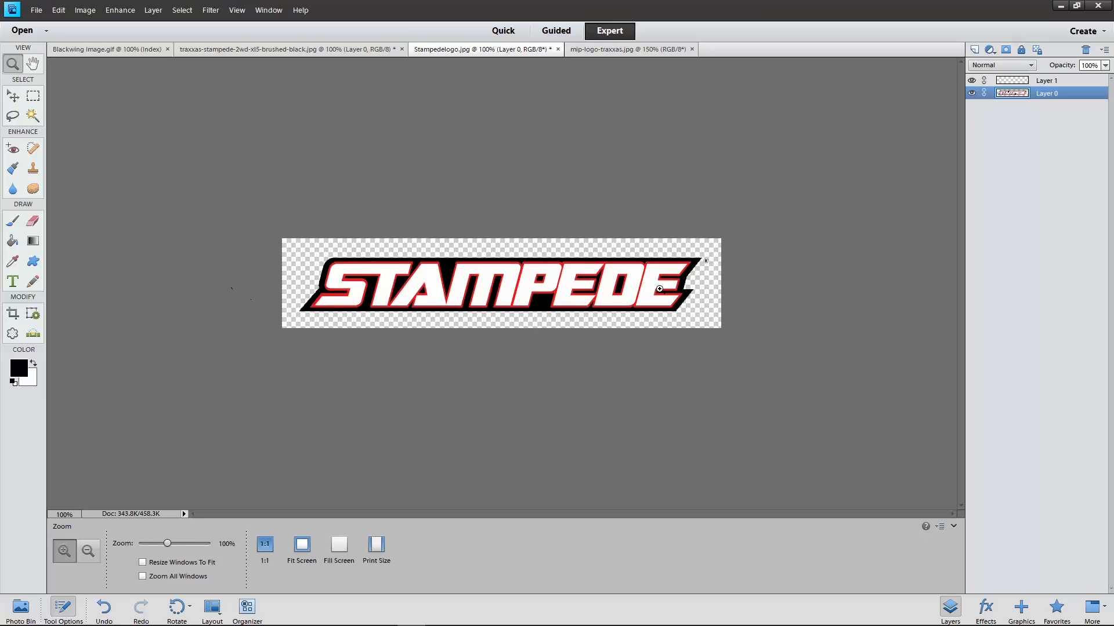
left_click(614, 51)
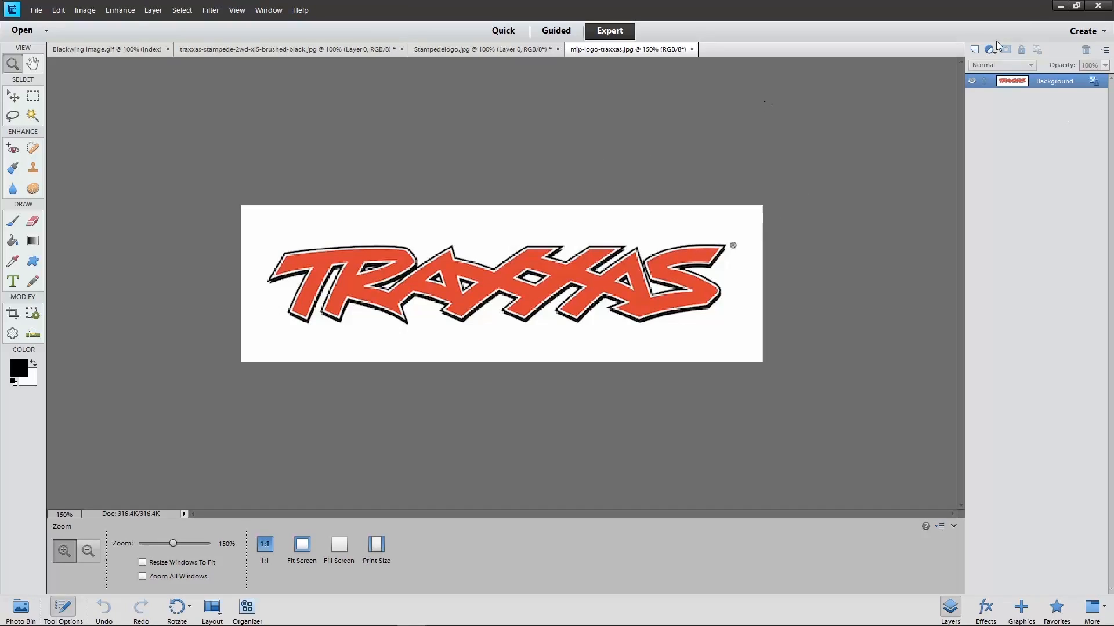
Add a blank layer to the Traxxas logo image and unlock its Background into an editable layer
left_click(973, 50)
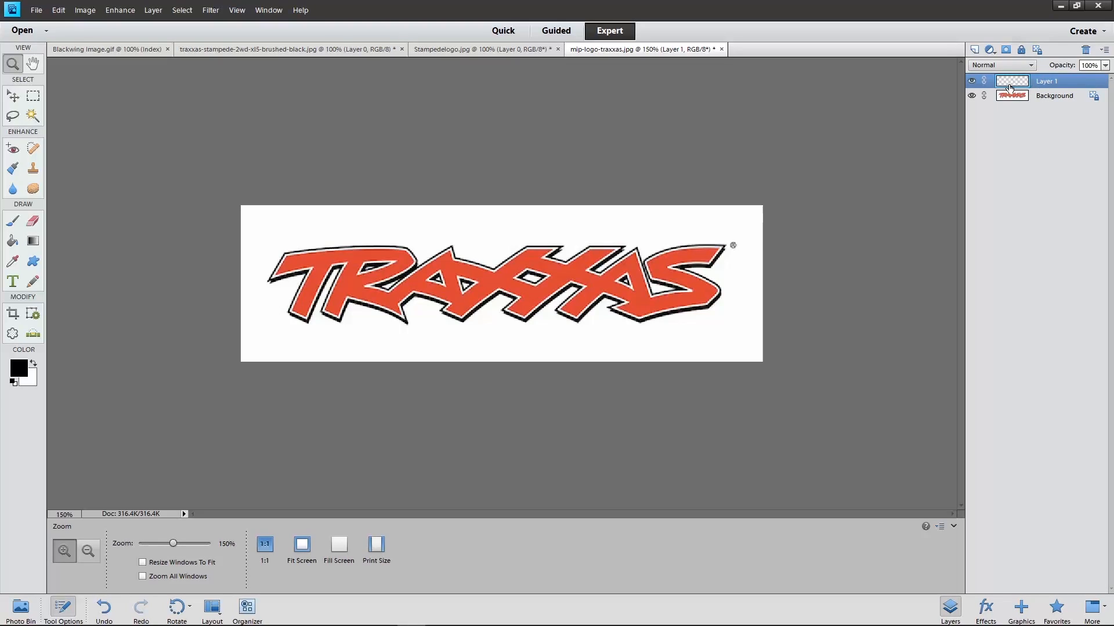
left_click(1094, 97)
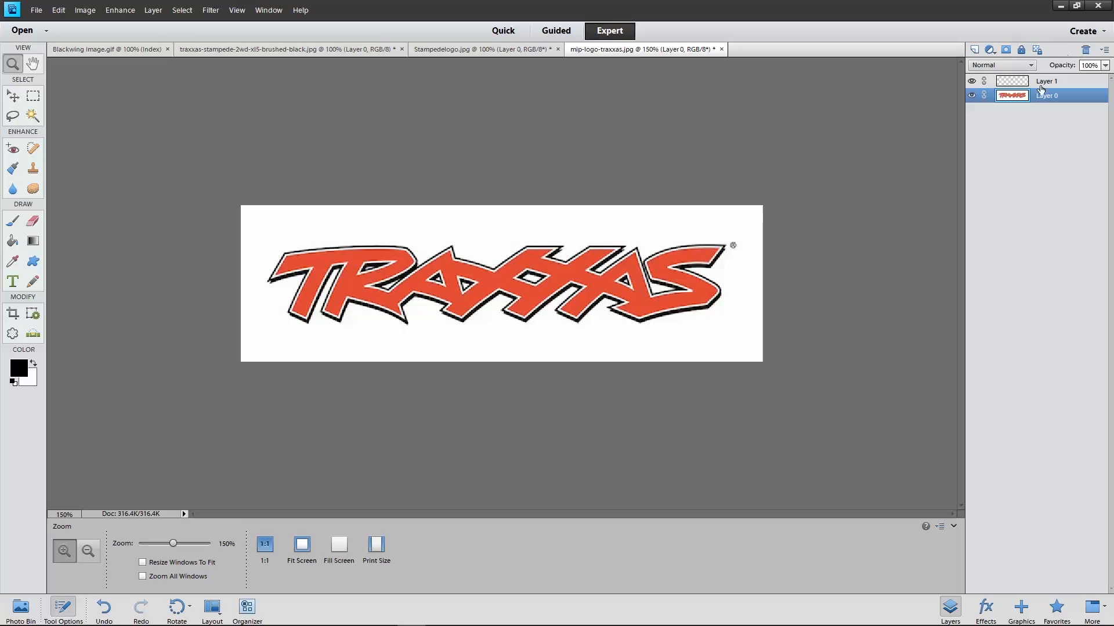
Remove the white background around the Traxxas logo and in the gaps of its letters with the Magic Wand
left_click(34, 116)
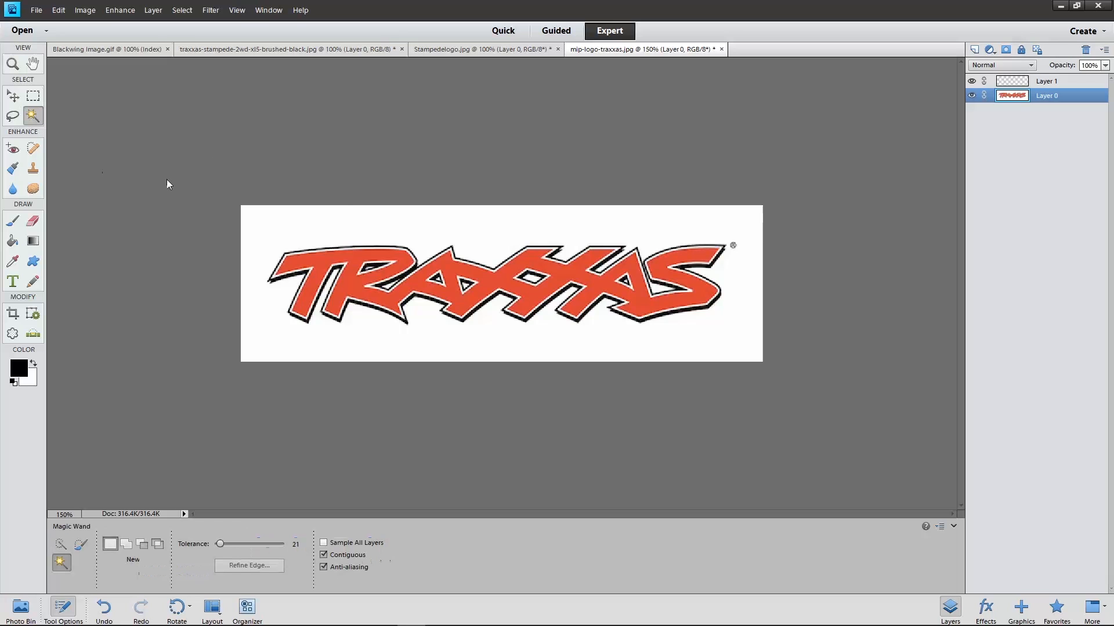
left_click(271, 232)
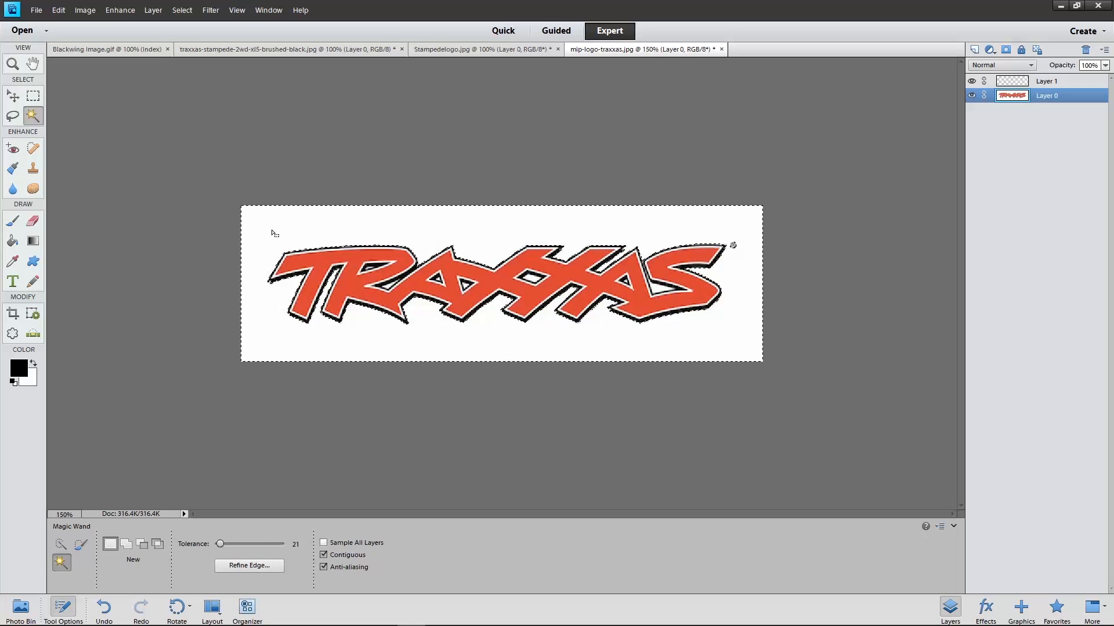
key("Delete")
key("ctrl+d")
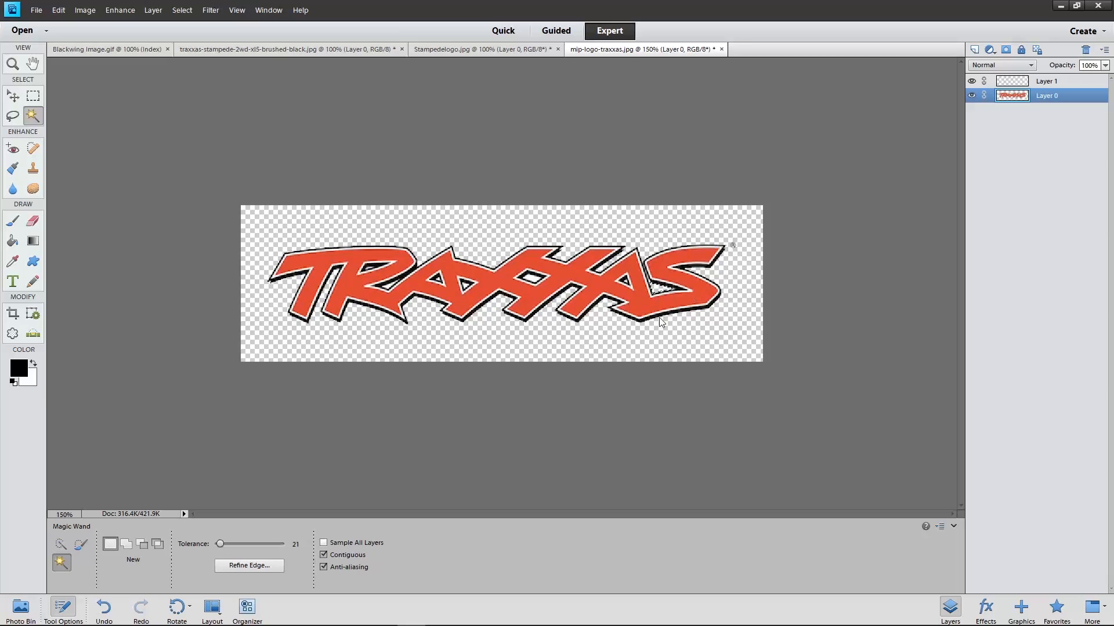
left_click(530, 279)
left_click(465, 285)
left_click(703, 330)
key("ctrl+d")
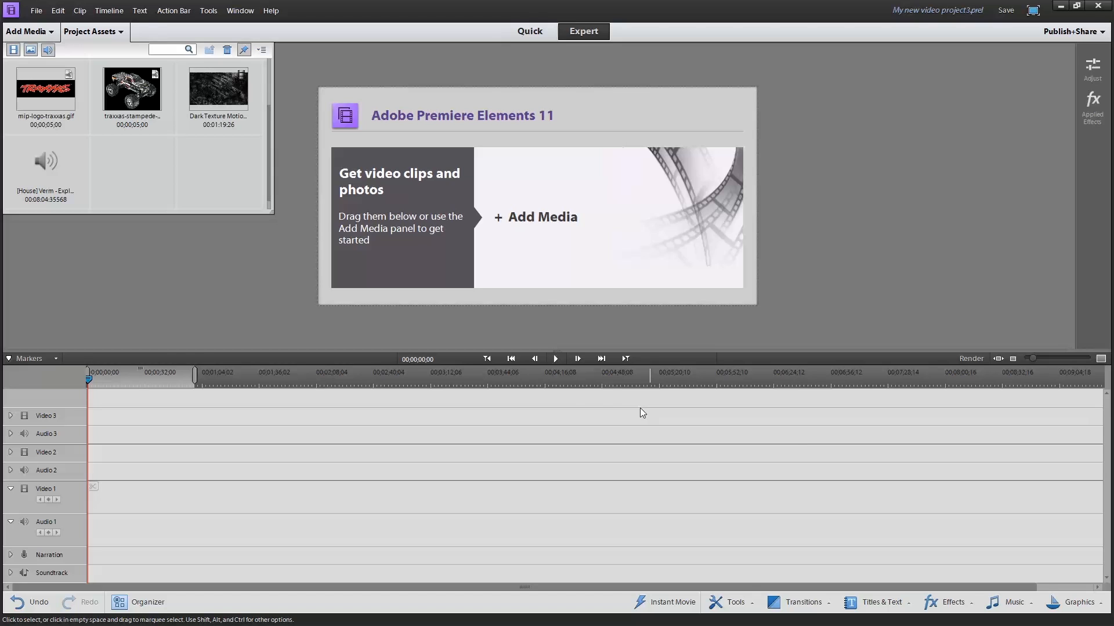
In Premiere Elements, look through the project assets and place the Dark Texture Motion Background clip at the start of Video 1
scroll(254, 197, "up", 2)
scroll(257, 194, "down", 3)
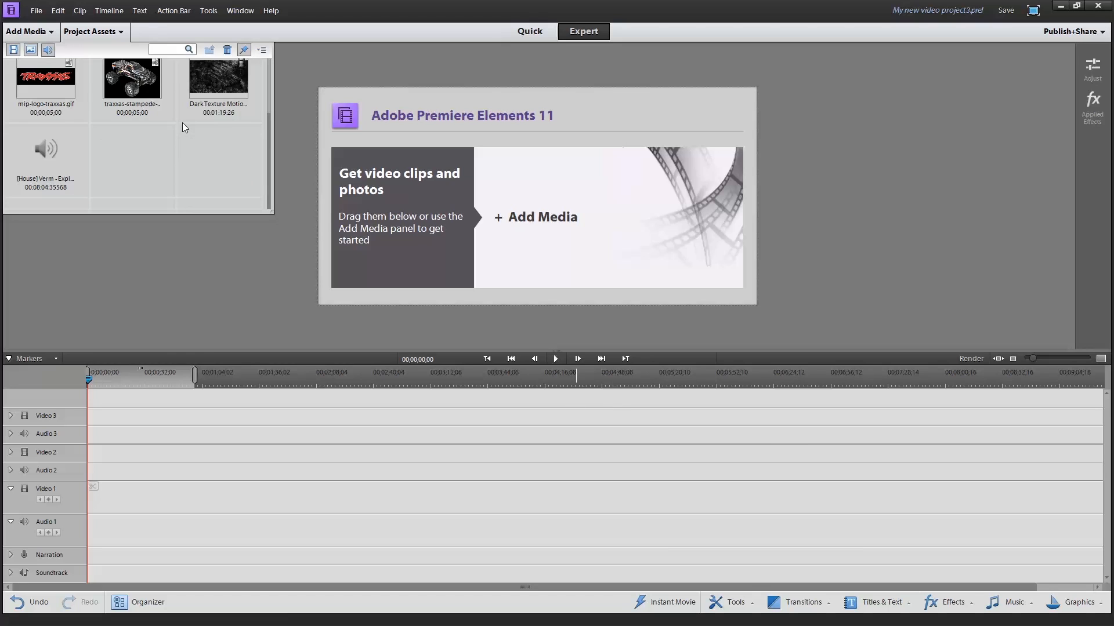
scroll(183, 121, "up", 2)
scroll(185, 122, "down", 2)
scroll(185, 122, "up", 2)
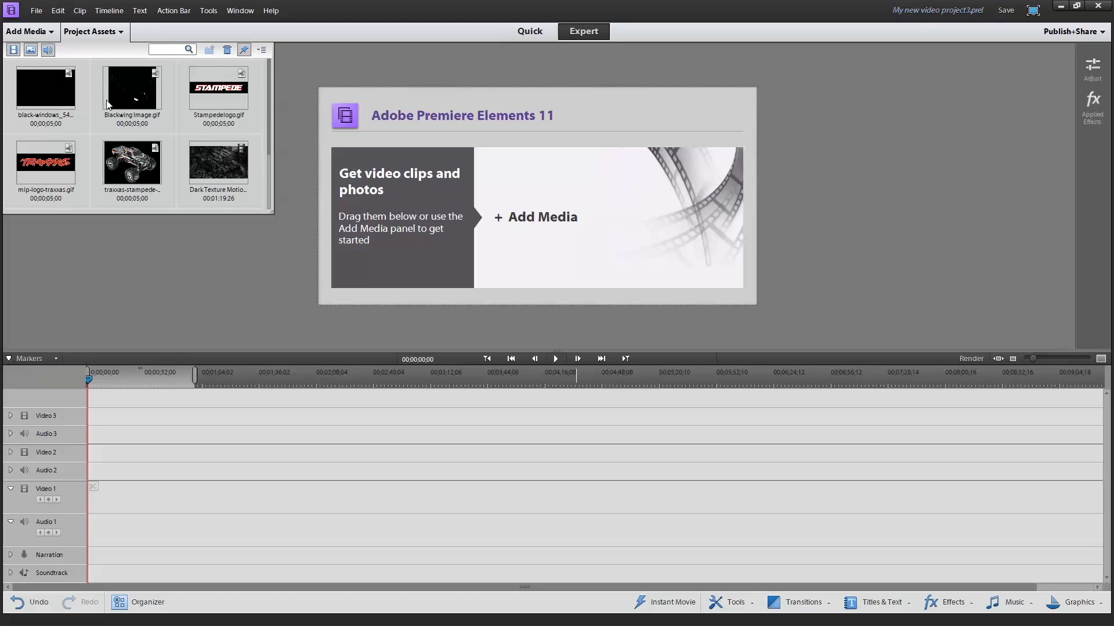
left_click(195, 168)
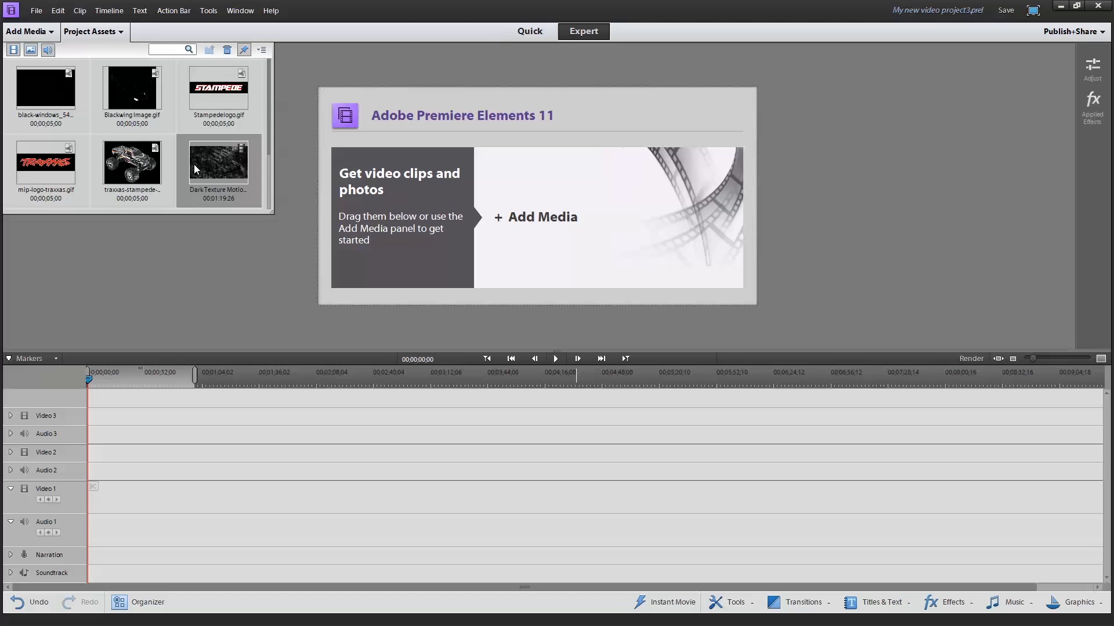
left_click_drag(273, 185, 92, 512)
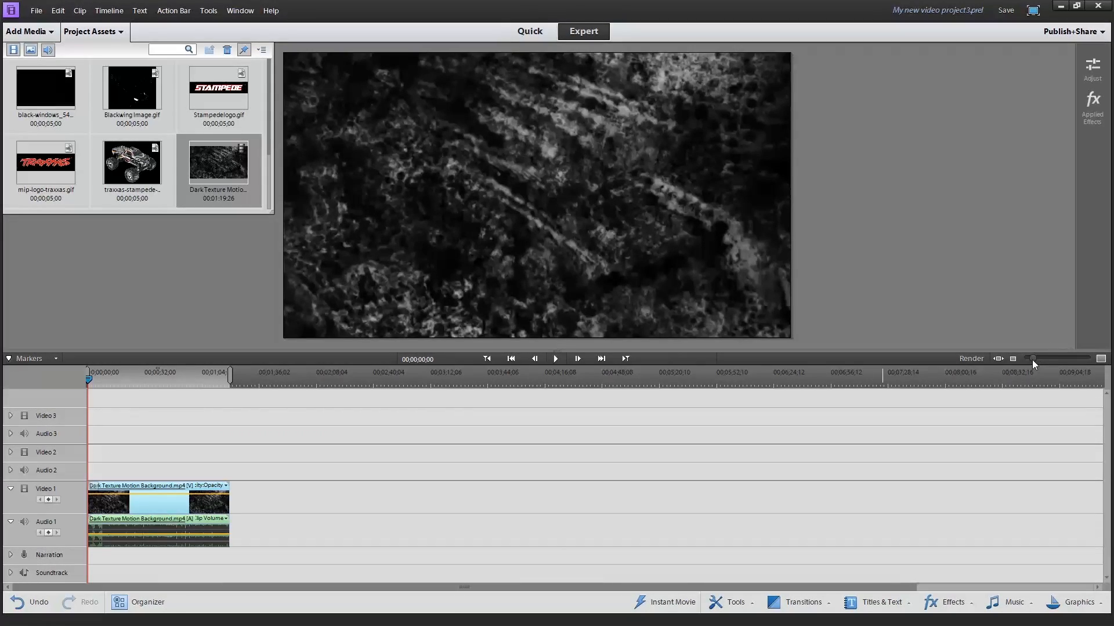
Delete the audio of the Dark Texture Motion Background clip while keeping its video
left_click_drag(1032, 359, 1048, 358)
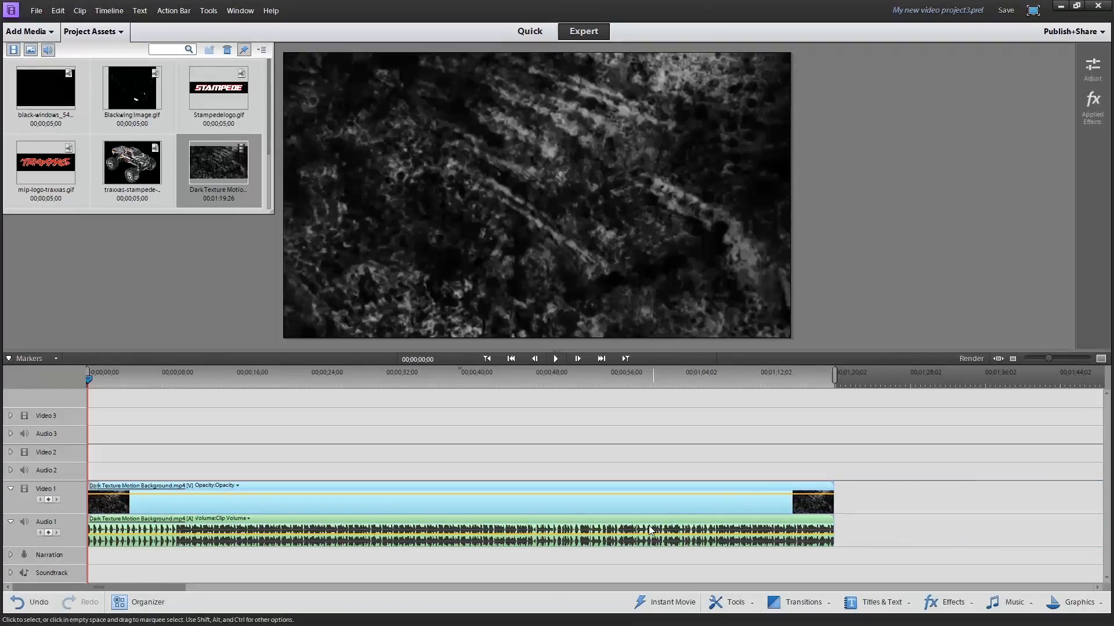
right_click(526, 517)
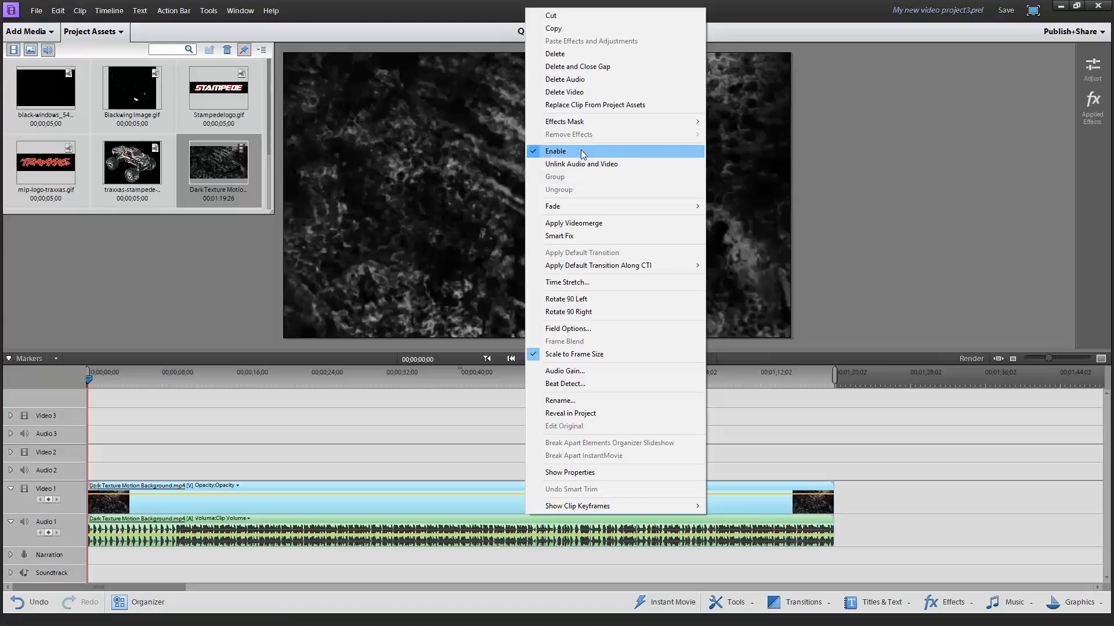
left_click(577, 80)
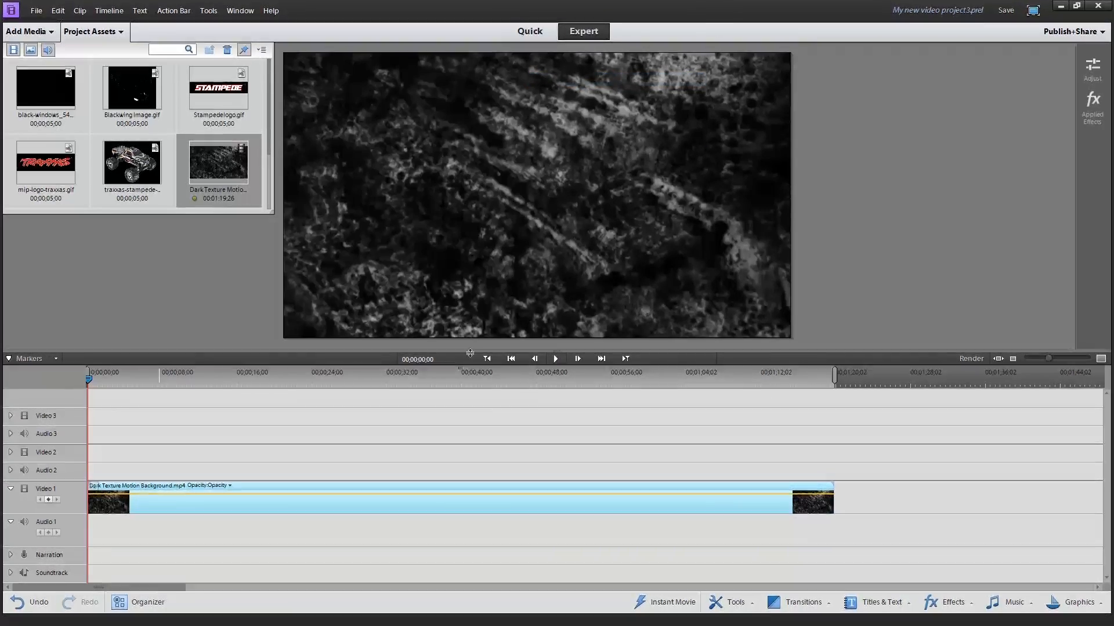
Split the background clip at 00;00;15;00 and delete the portion after the split
left_click_drag(142, 381, 228, 376)
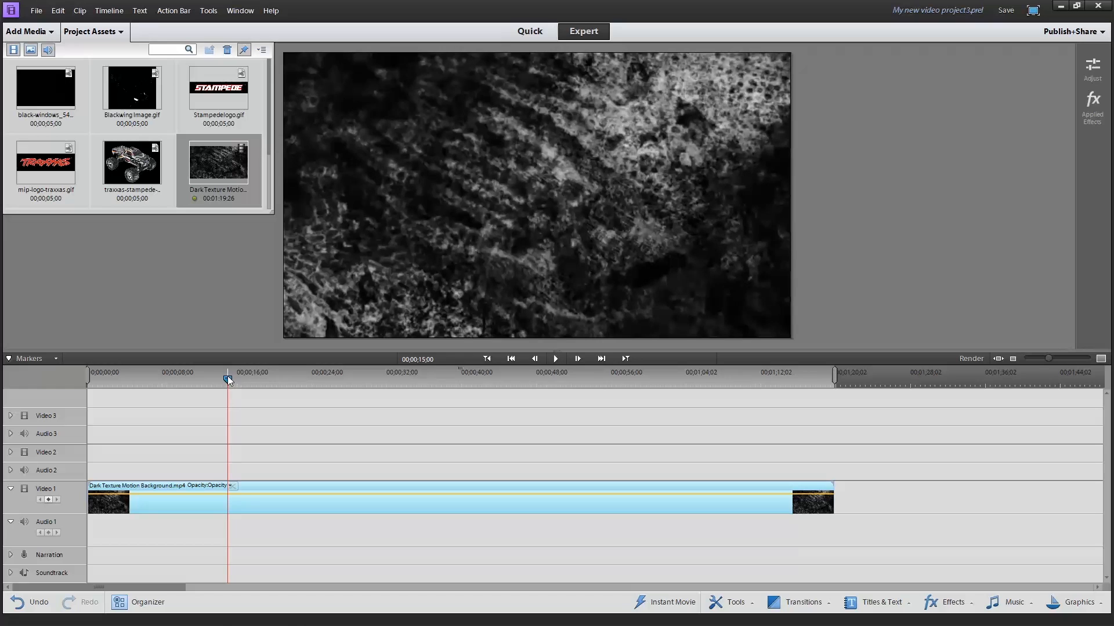
left_click(232, 487)
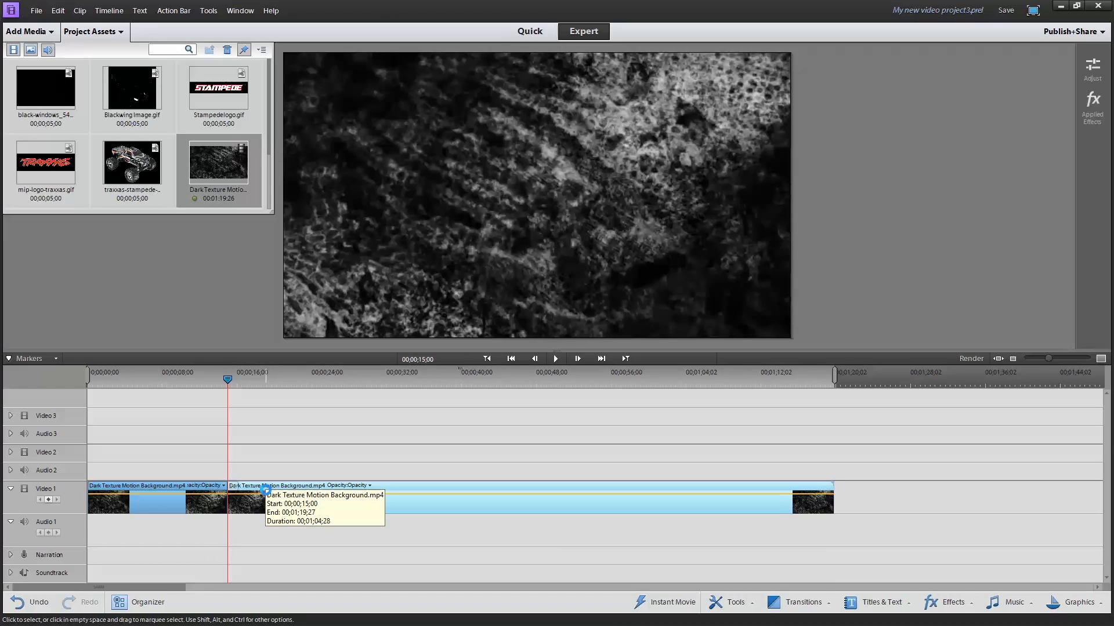
key("Delete")
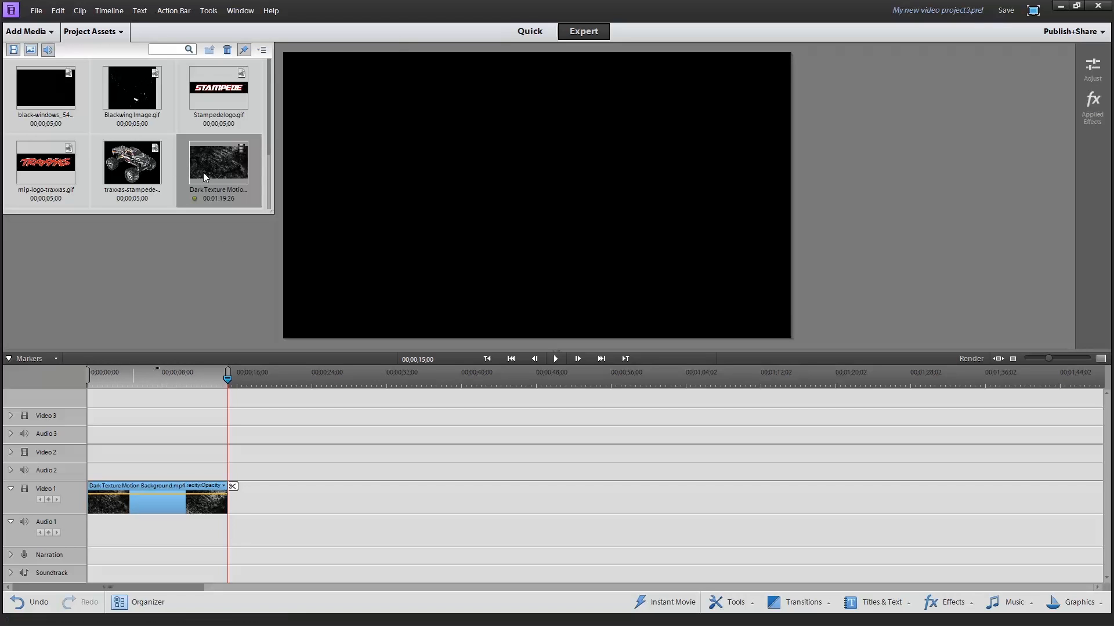
Place the [House] Verm - Explode music at the start of Audio 1 and play the sequence from the beginning
scroll(173, 177, "down", 2)
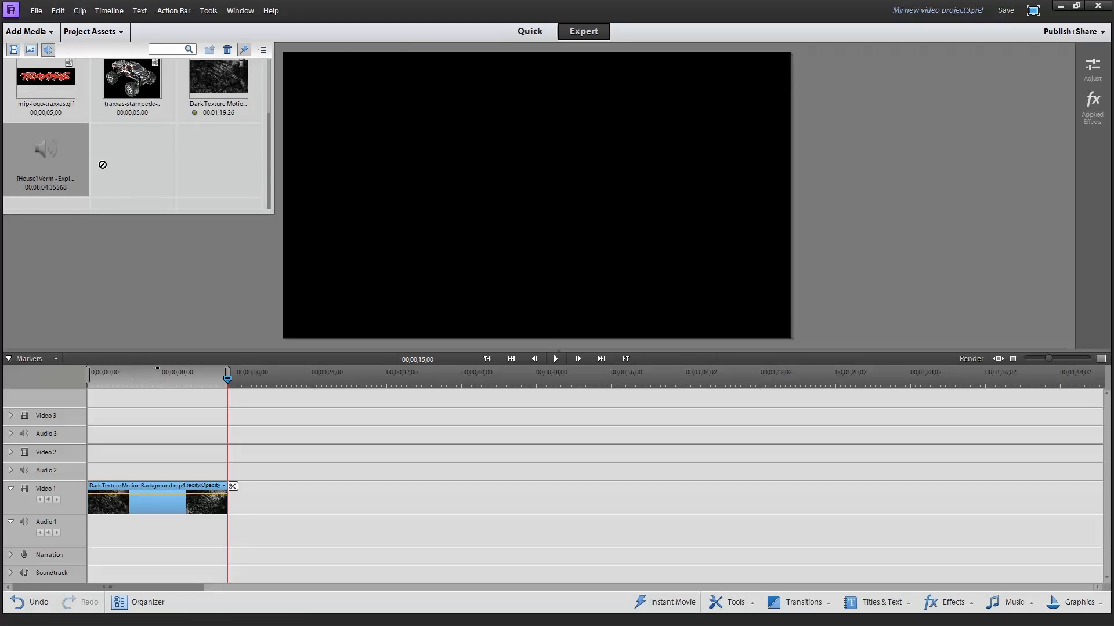
left_click_drag(100, 587, 90, 528)
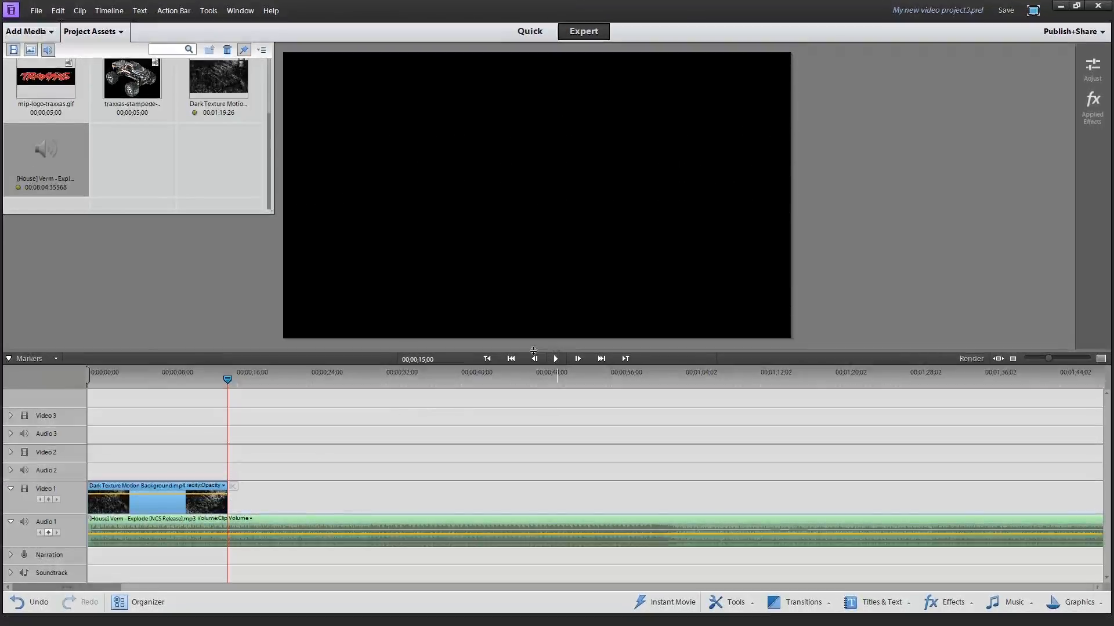
left_click_drag(217, 379, 86, 383)
left_click(555, 358)
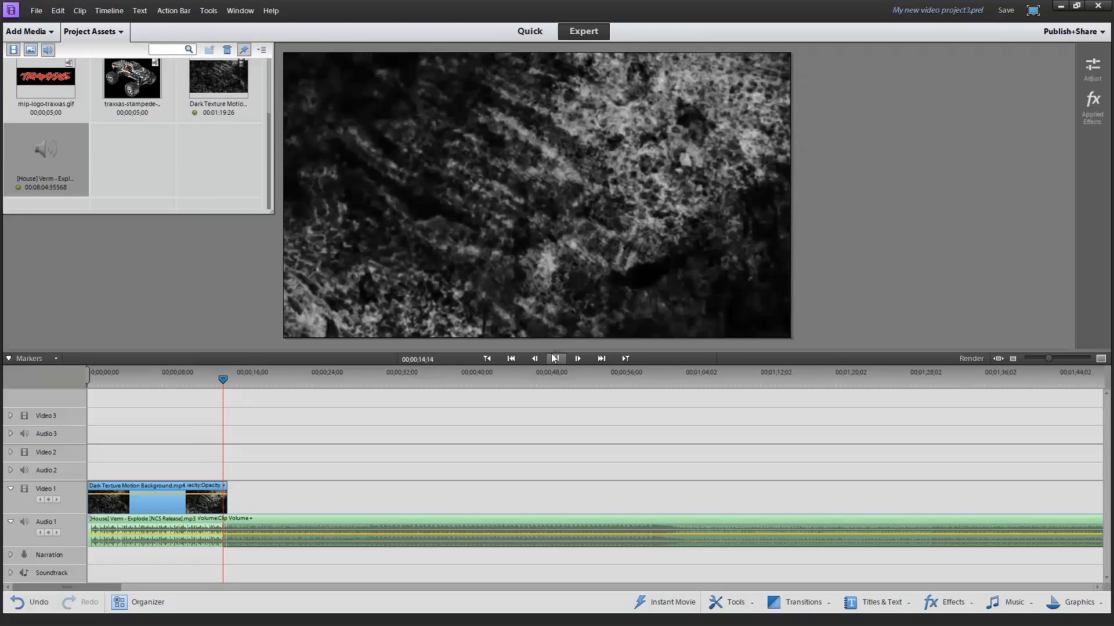
left_click(554, 358)
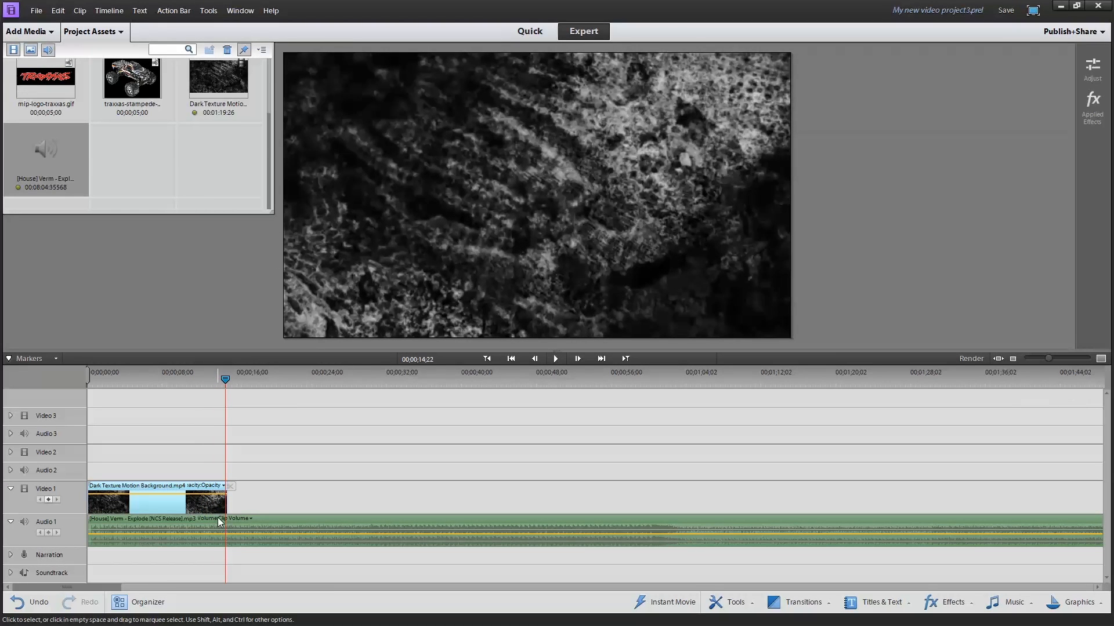
Move the playhead to the end of the background clip at 00;00;15;00
left_click(228, 439)
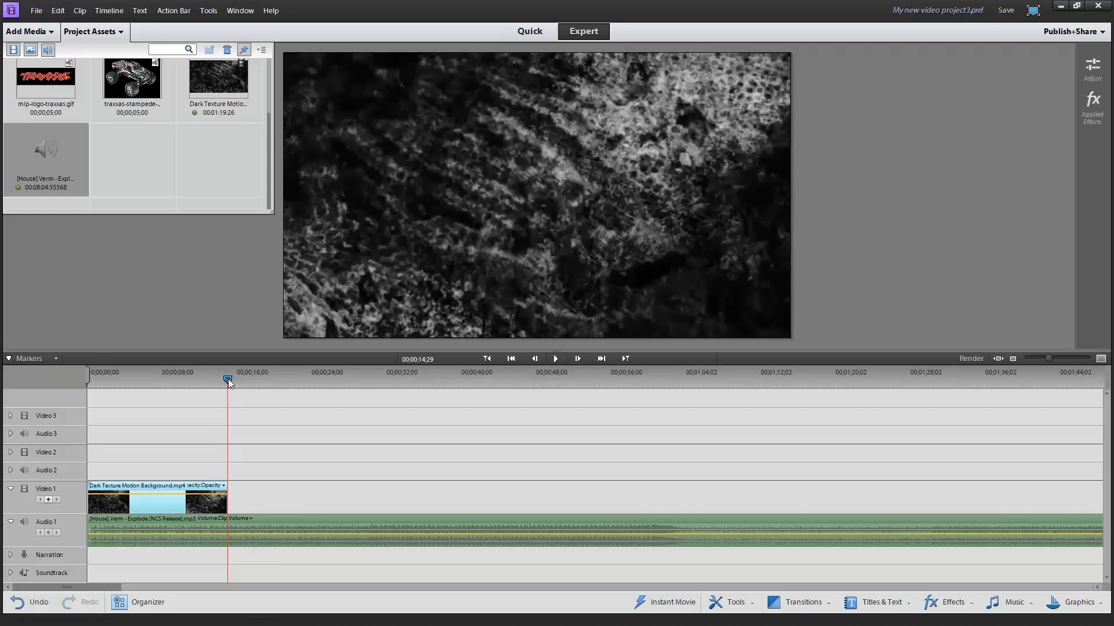
mouse_move(225, 381)
left_mouse_down()
mouse_move(190, 382)
mouse_move(228, 383)
left_mouse_up()
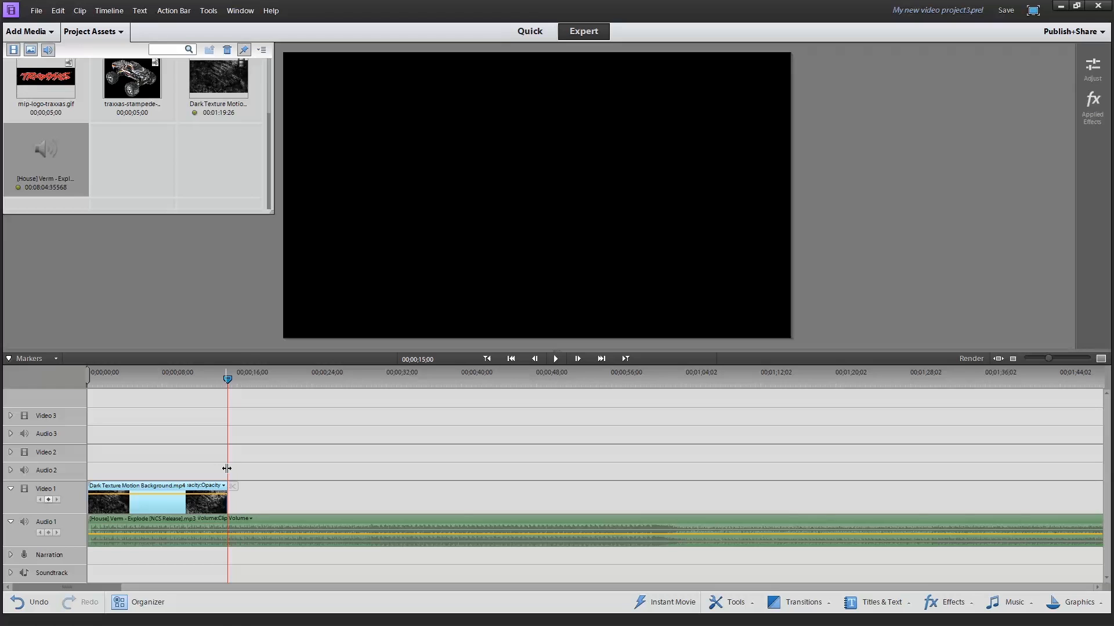
right_click(234, 533)
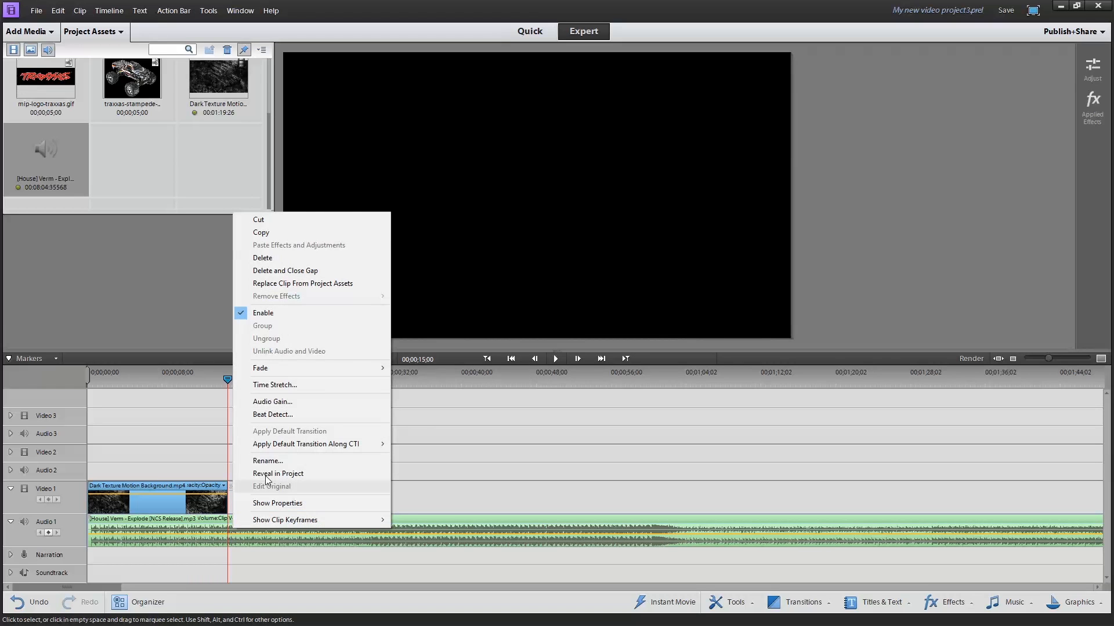
left_click(268, 224)
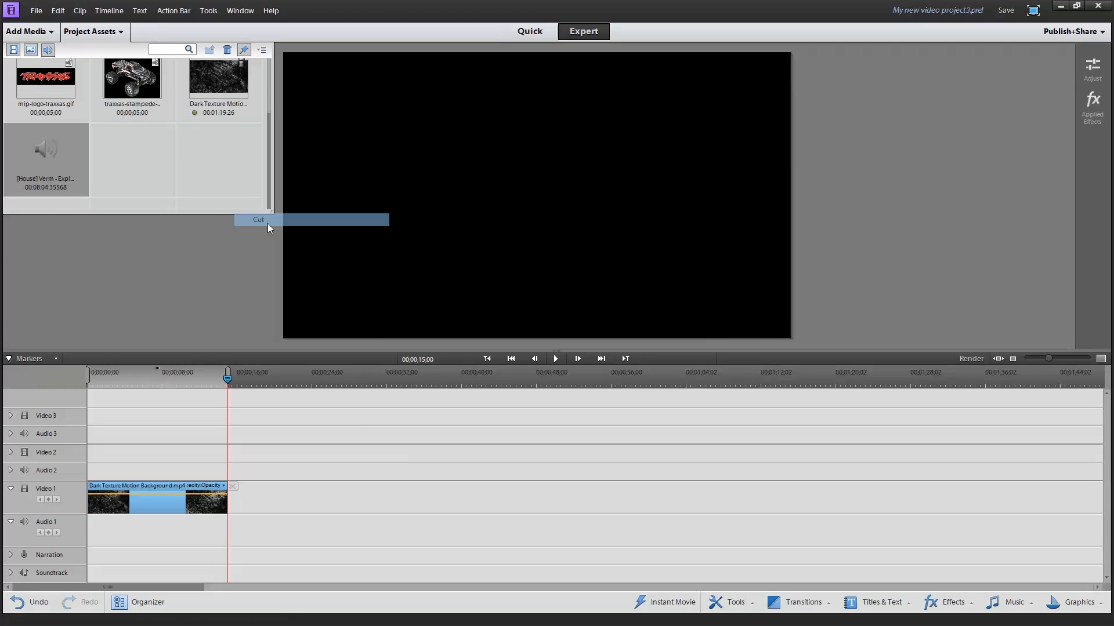
key("ctrl+z")
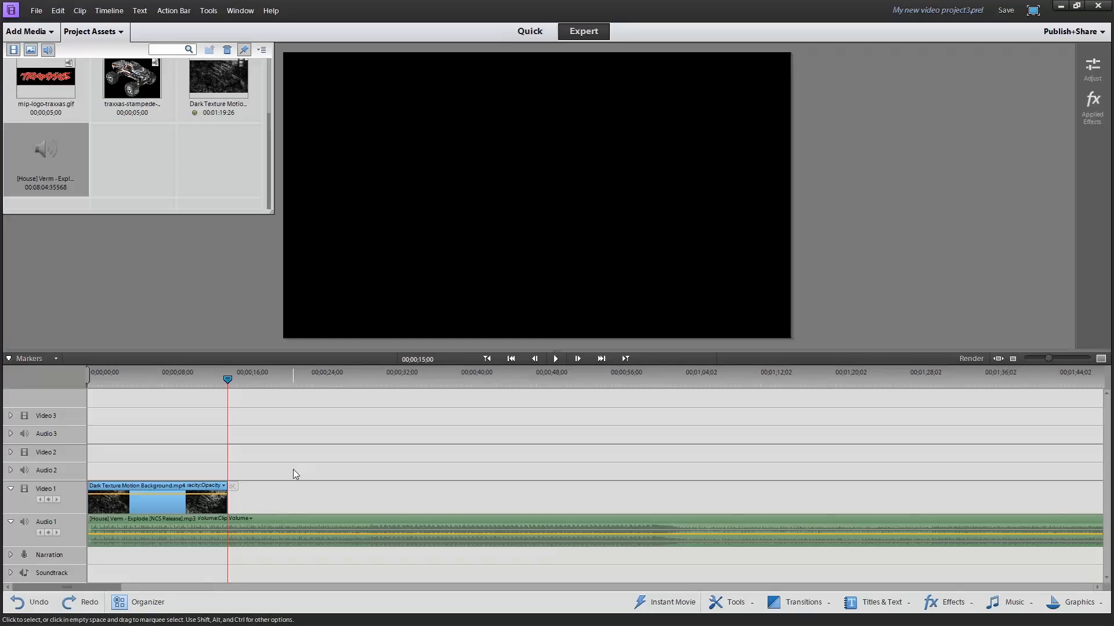
Split the [House] Verm - Explode music in Audio 1 at 00;00;15;00 and delete the portion after the split
right_click(274, 538)
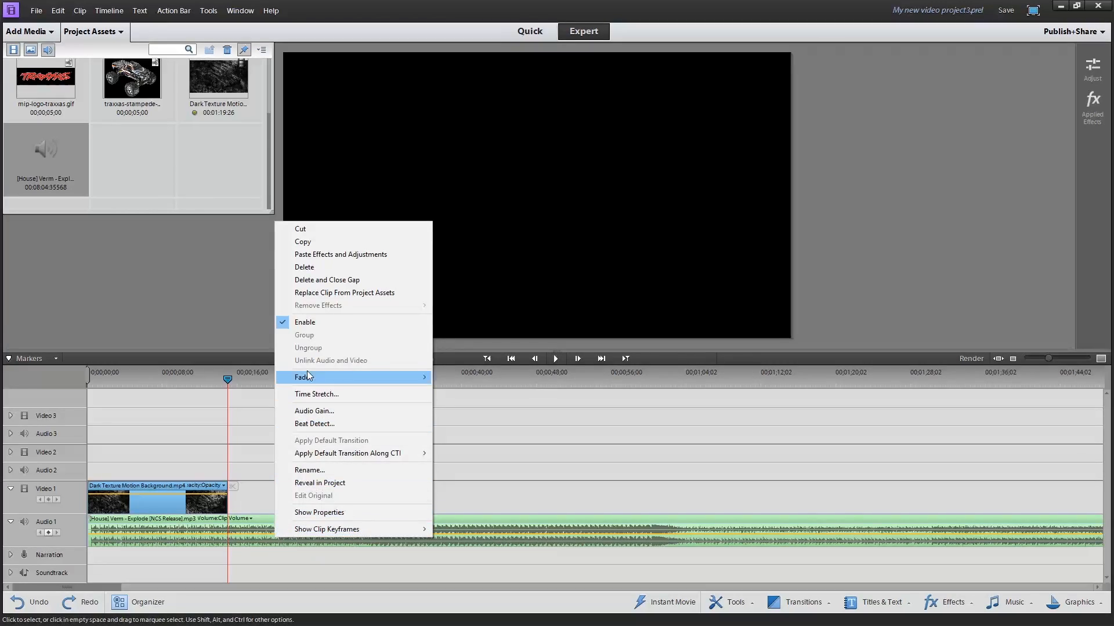
left_click(233, 518)
left_click(232, 487)
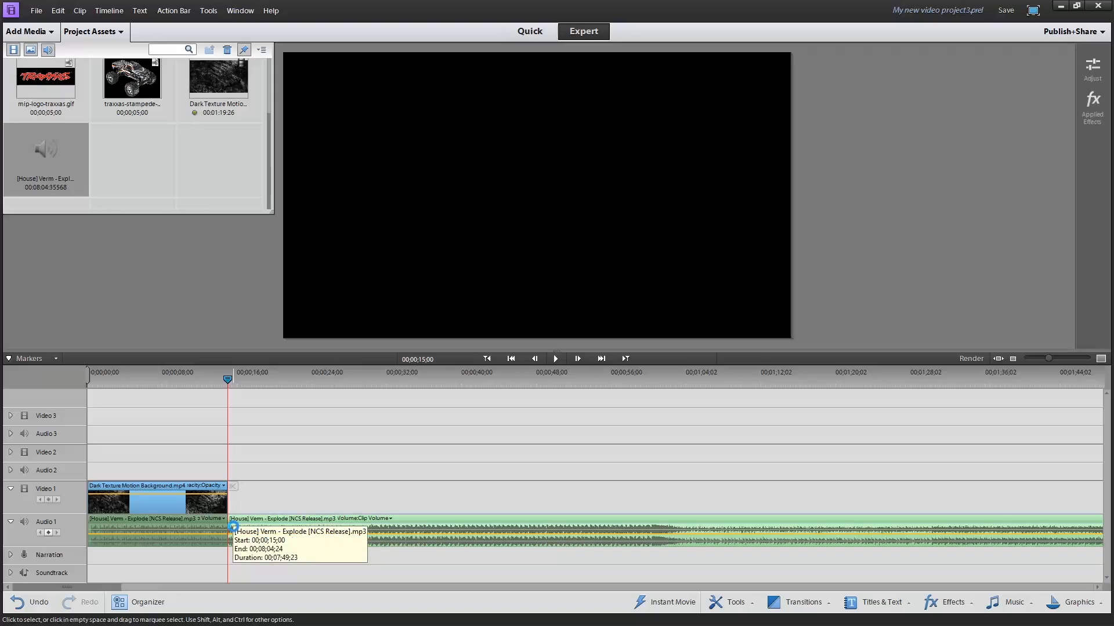
key("Delete")
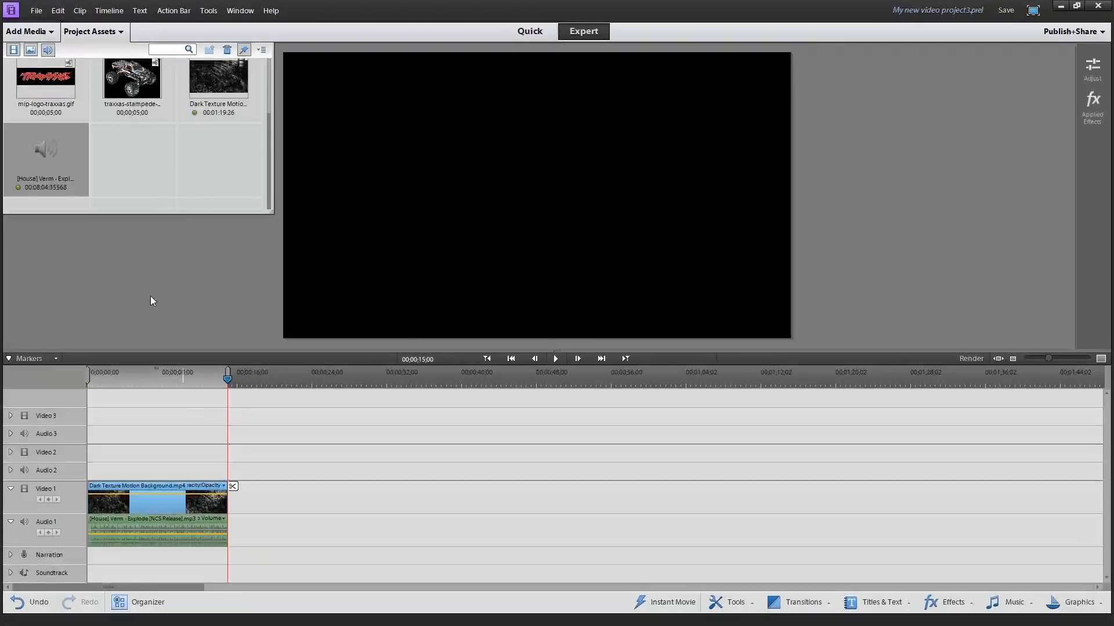
Place Blackwing Image.gif at the very start of Video 2, above the background clip
scroll(111, 168, "up", 2)
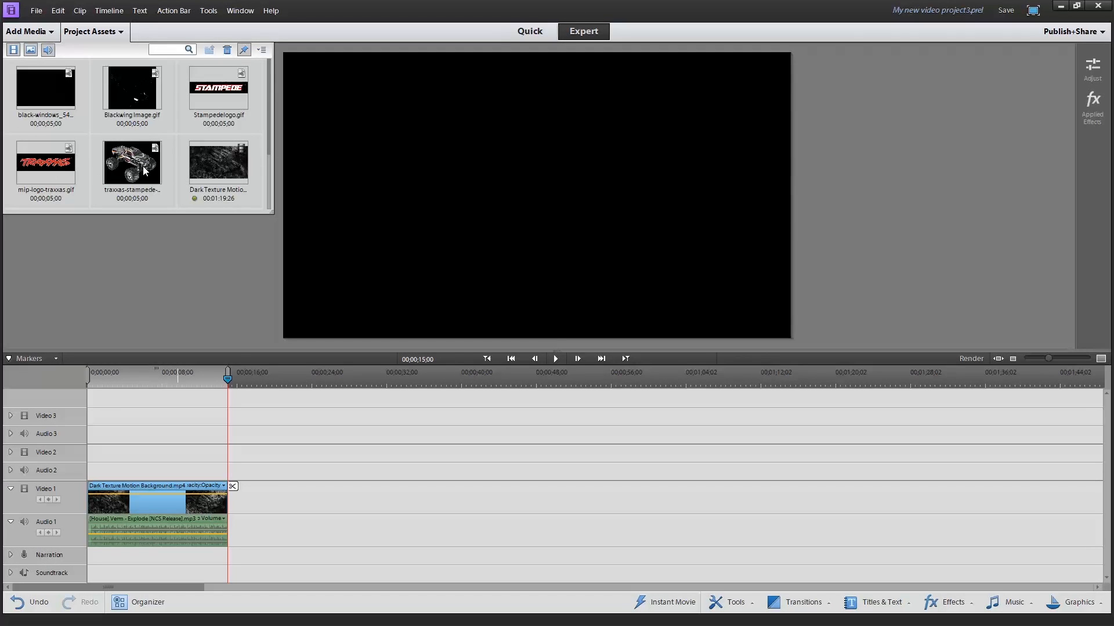
scroll(148, 151, "down", 2)
scroll(152, 141, "up", 2)
left_click_drag(127, 77, 79, 110)
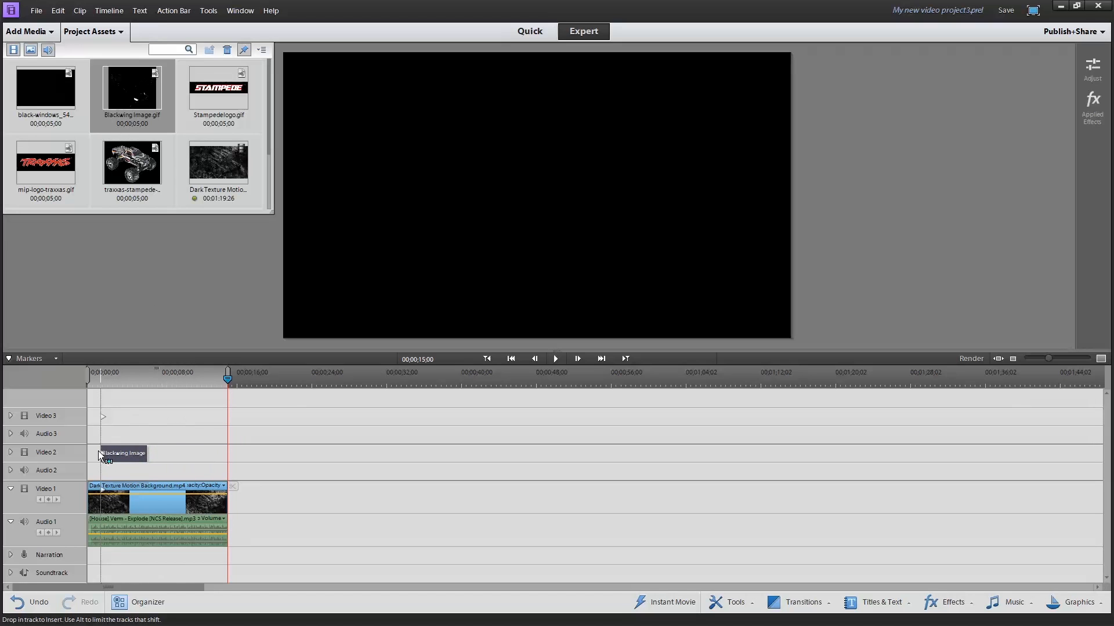
left_click_drag(90, 450, 91, 451)
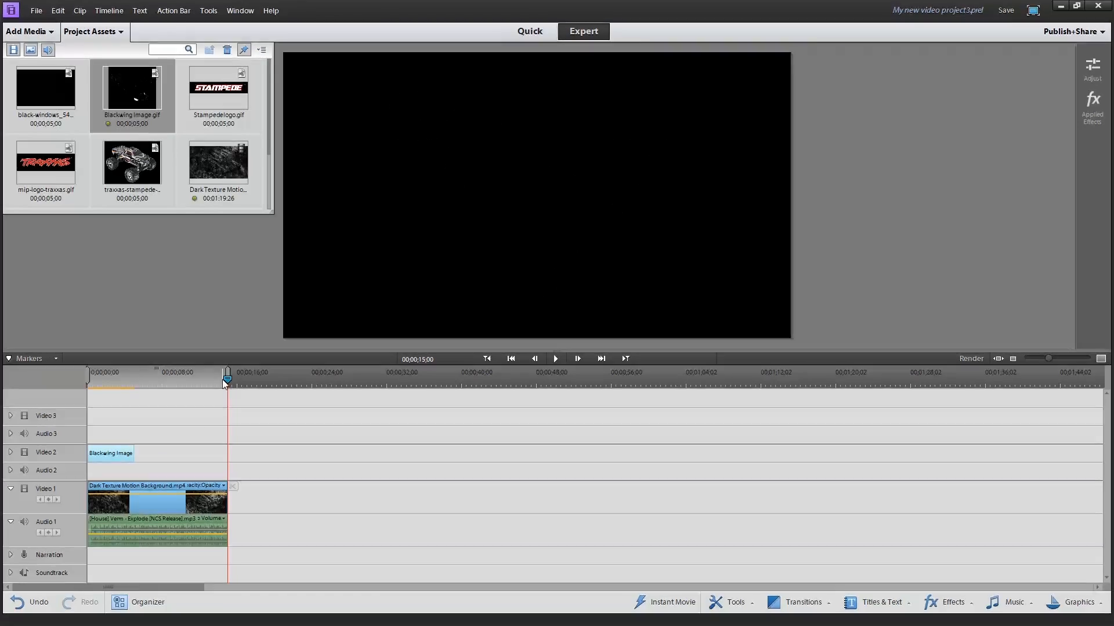
Set the playhead to 00;00;05;00 and fit the Blackwing Image clip in Video 2 between the sequence start and the playhead
left_click_drag(226, 380, 134, 381)
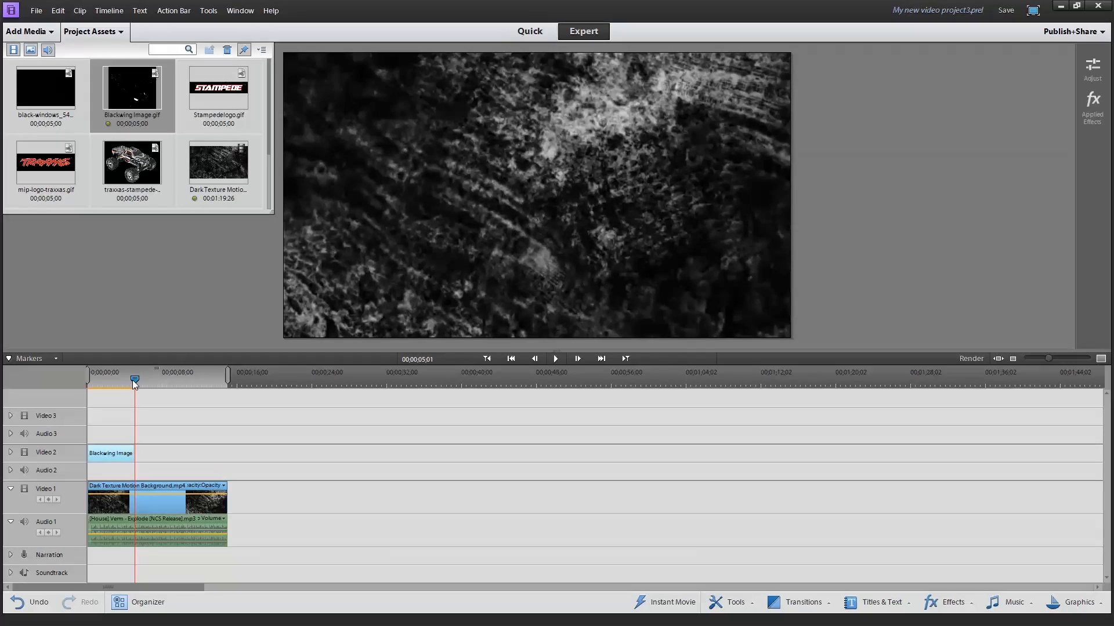
left_click_drag(133, 383, 135, 381)
left_click(534, 358)
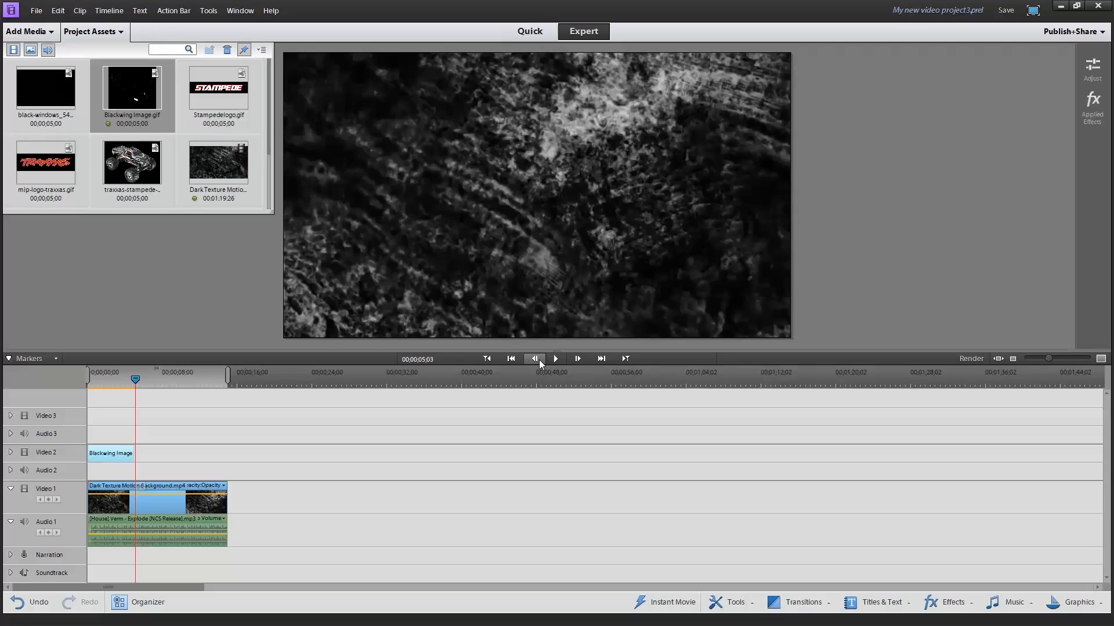
left_click(535, 358)
left_click(534, 358)
left_click(534, 359)
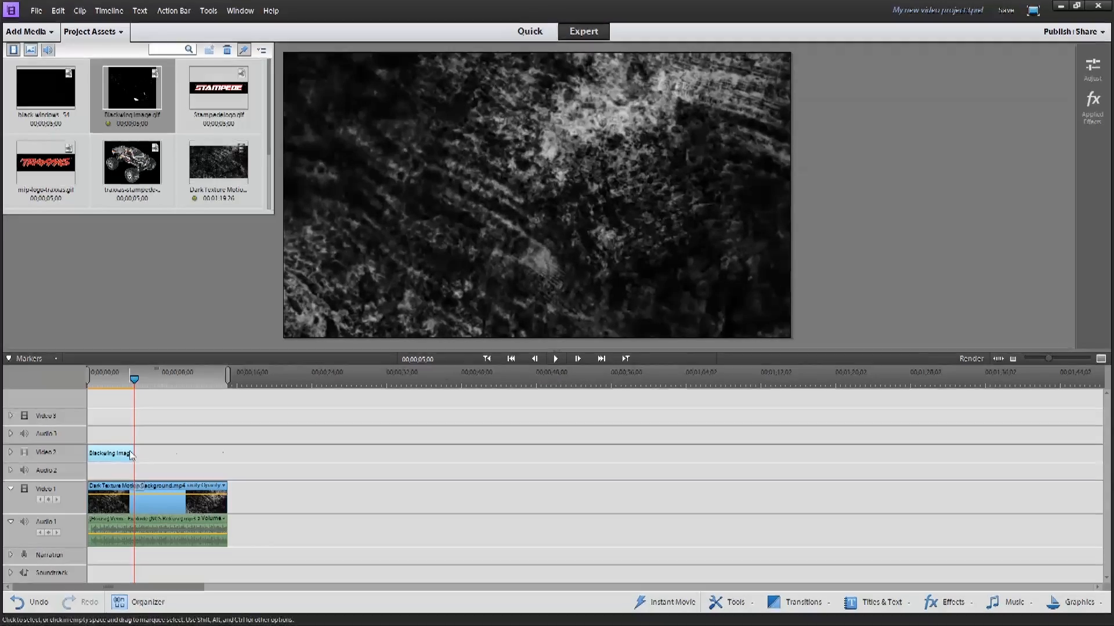
left_click_drag(107, 456, 74, 454)
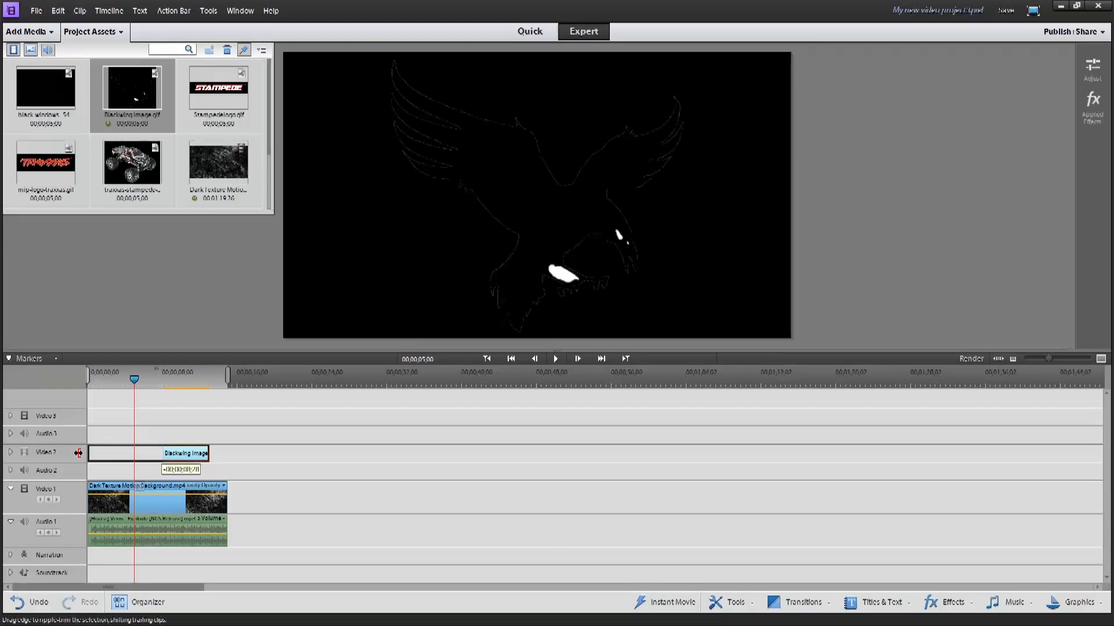
left_click_drag(215, 452, 134, 453)
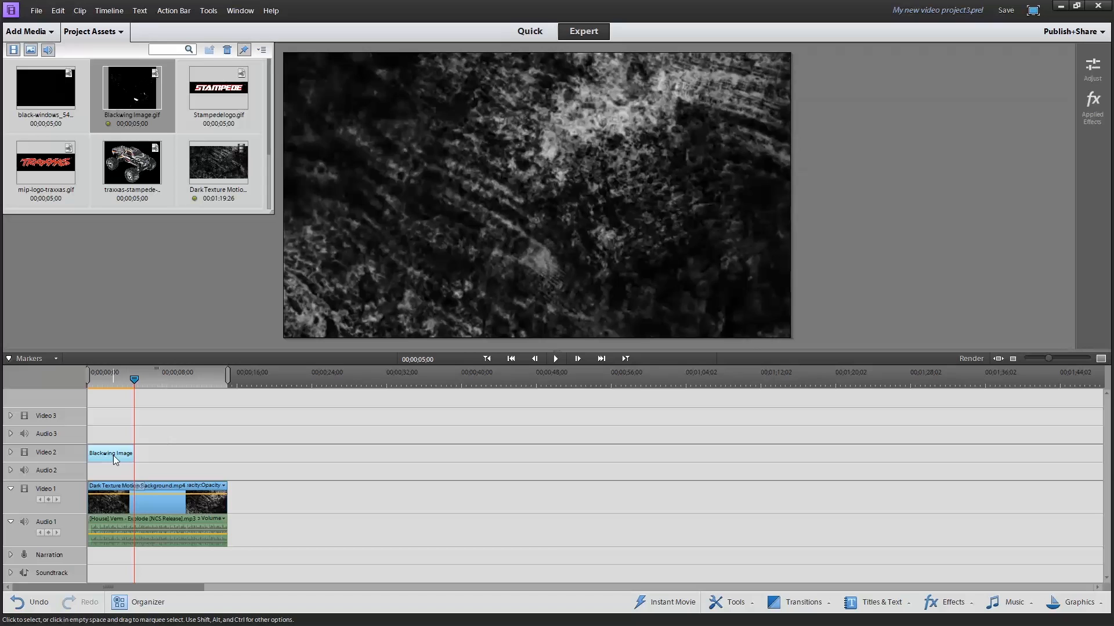
Apply Fade In Video and Fade Out Video to the Blackwing Image clip in Video 2
right_click(111, 454)
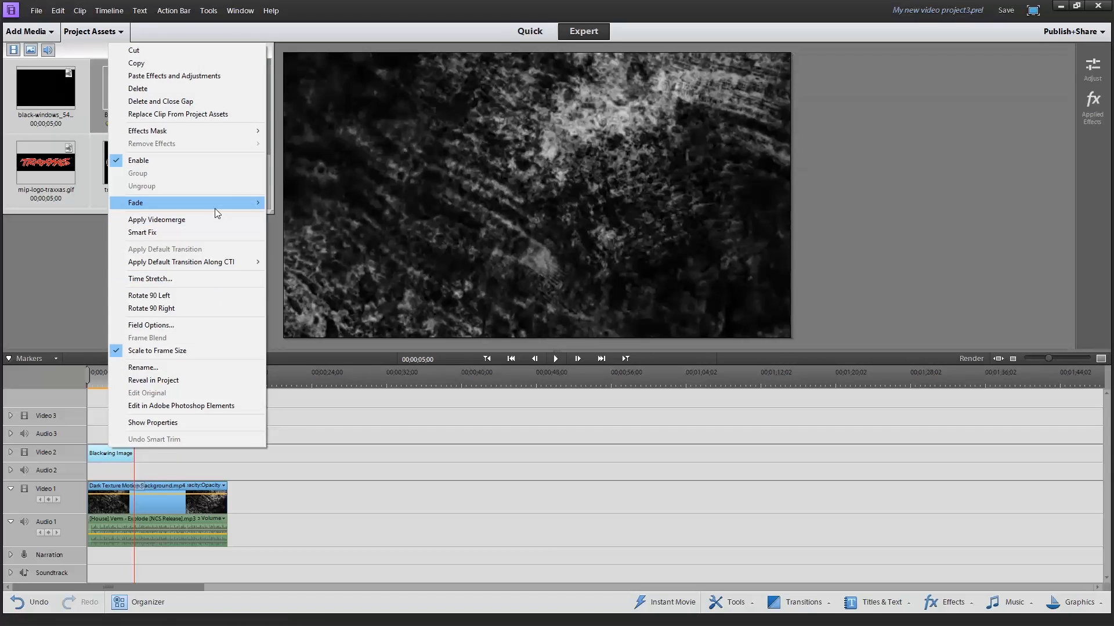
mouse_move(215, 208)
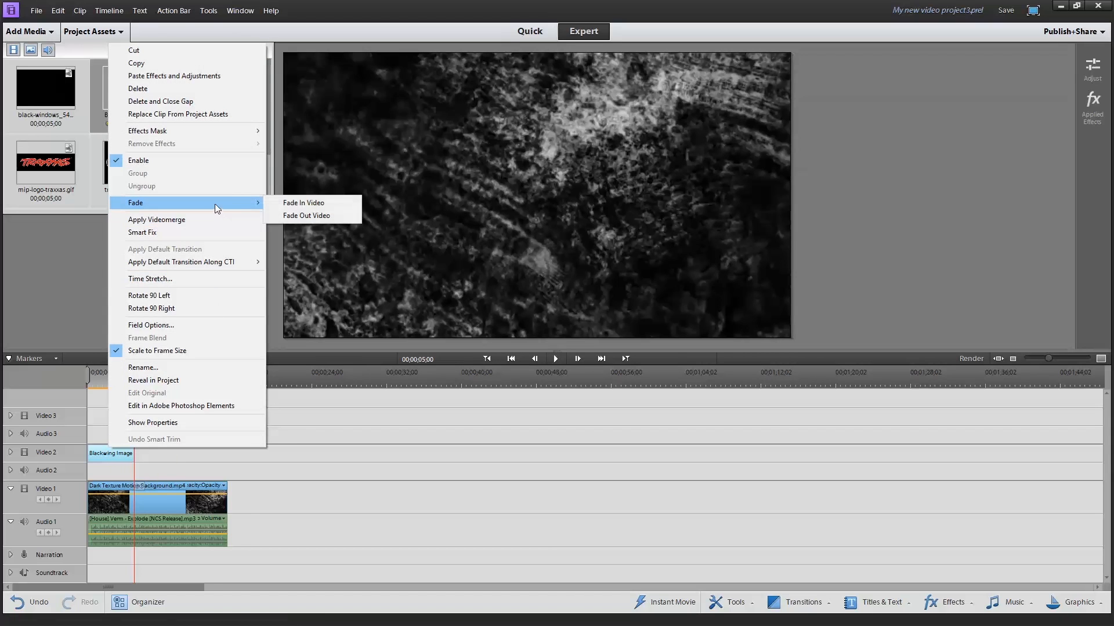
left_click(289, 204)
right_click(126, 454)
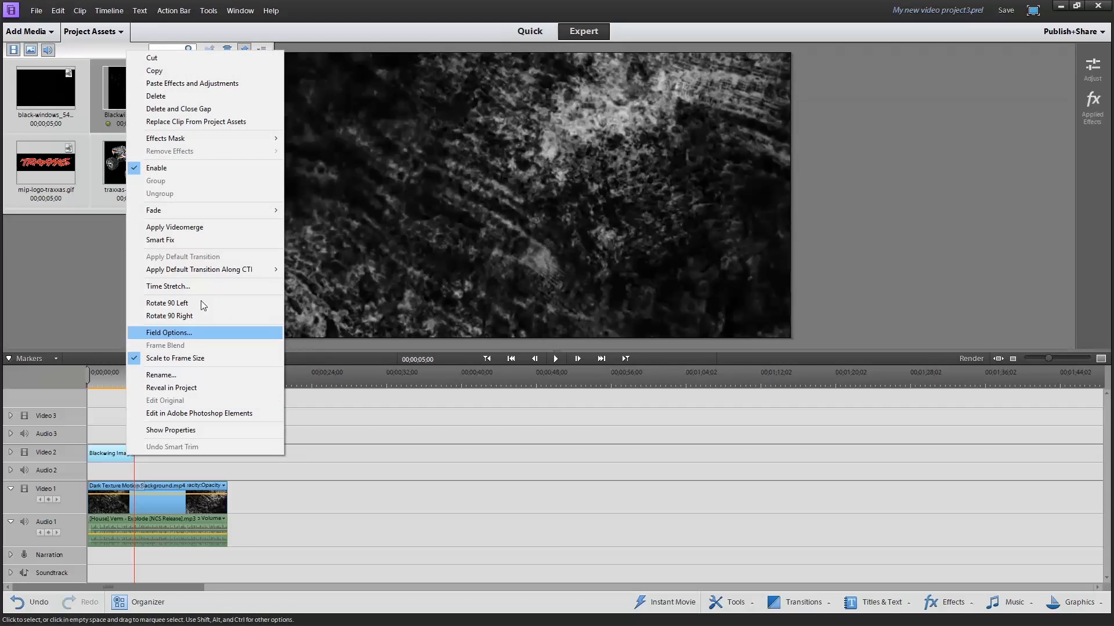
mouse_move(191, 211)
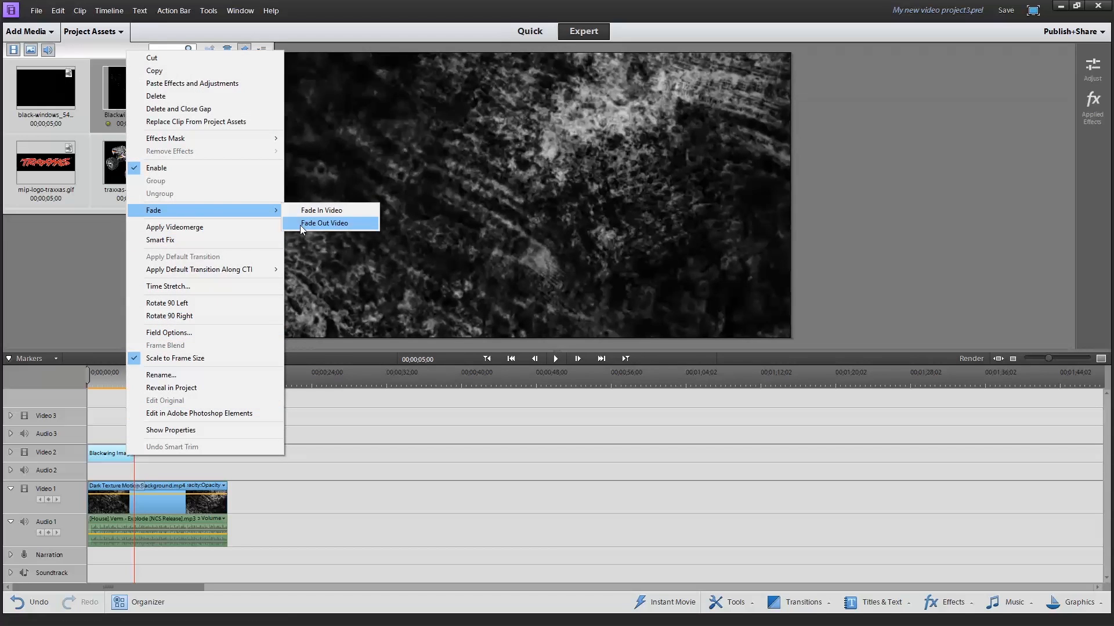
left_click(314, 224)
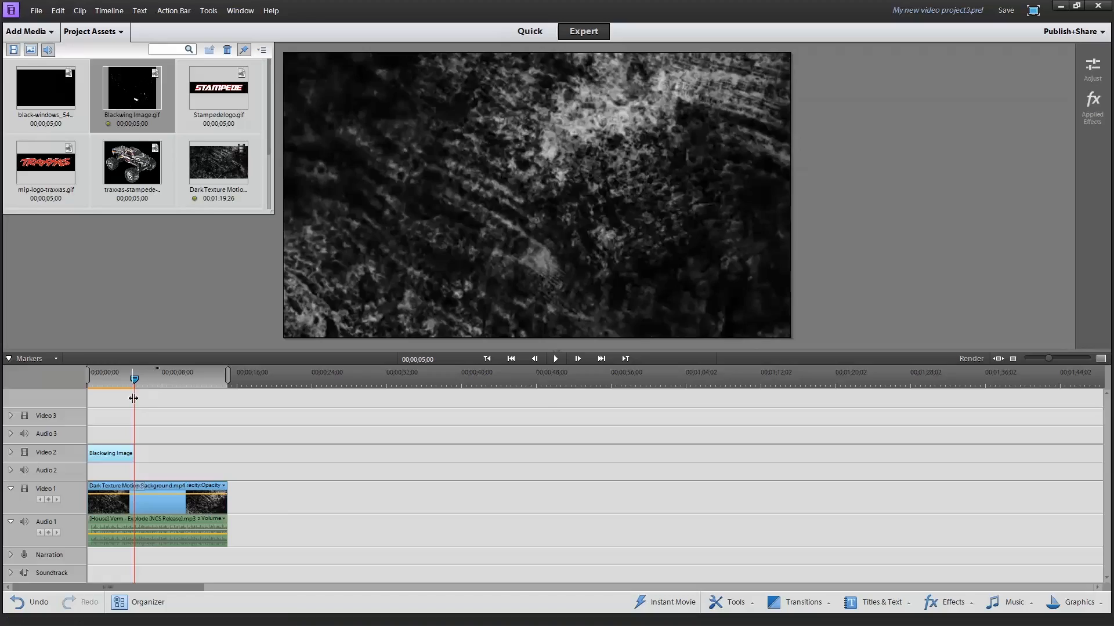
Play the sequence from the beginning to check the fades on the Blackwing Image clip
left_click_drag(134, 401, 88, 410)
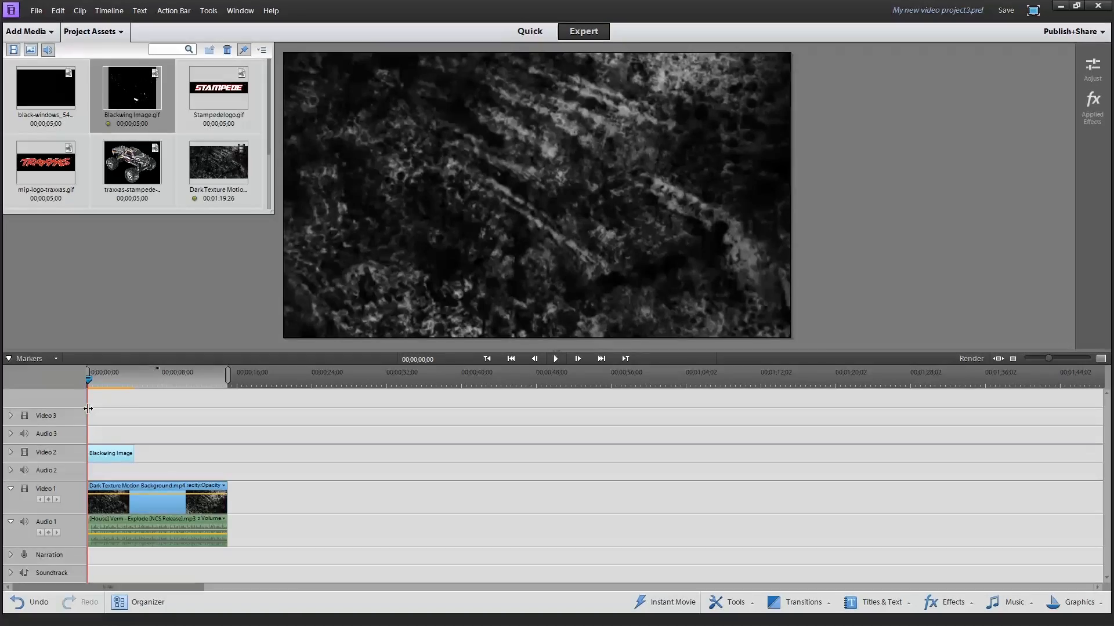
left_click(555, 359)
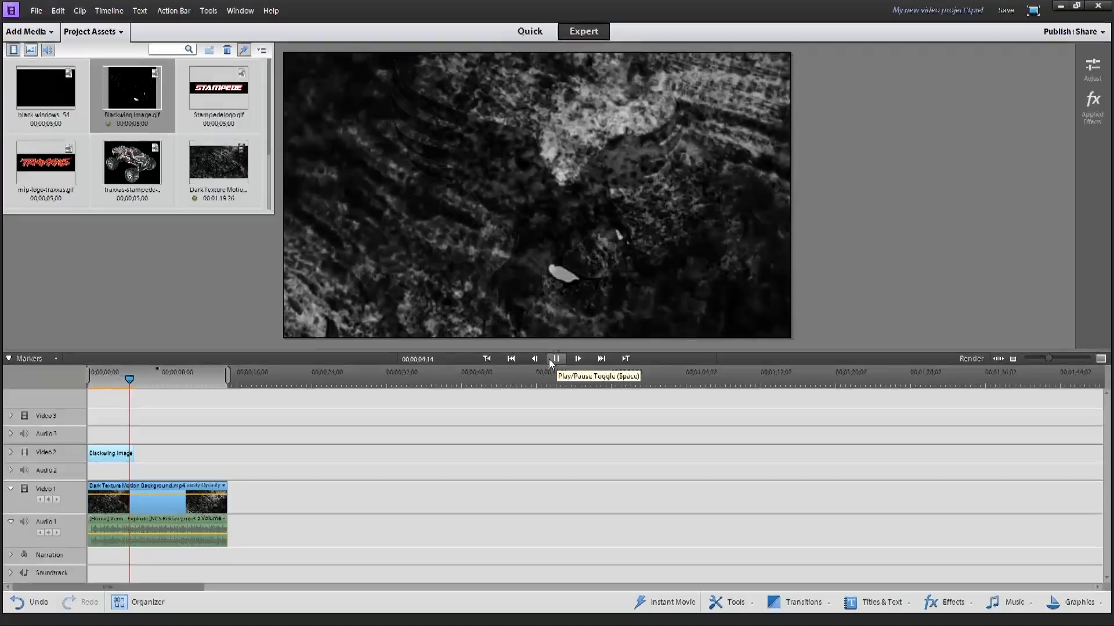
left_click(555, 358)
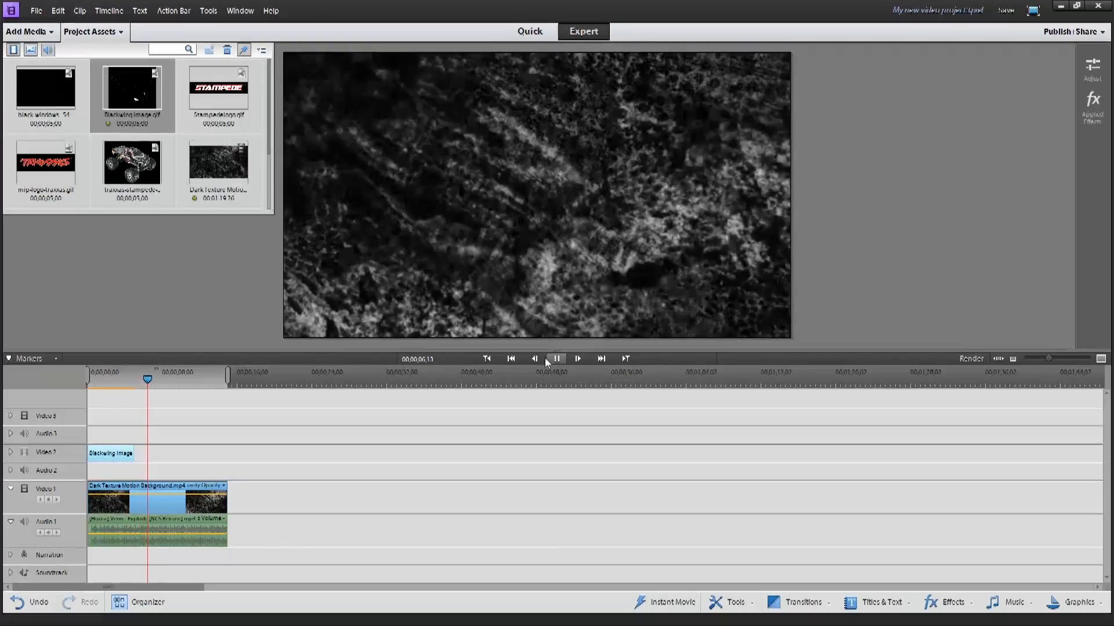
left_click(114, 454)
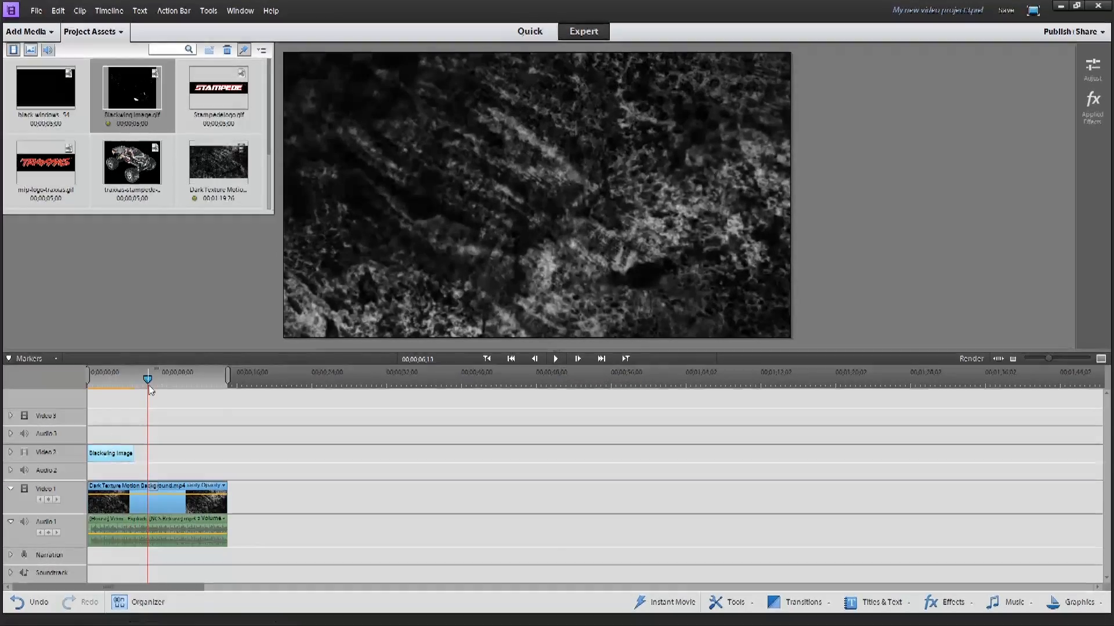
left_click_drag(147, 382, 116, 392)
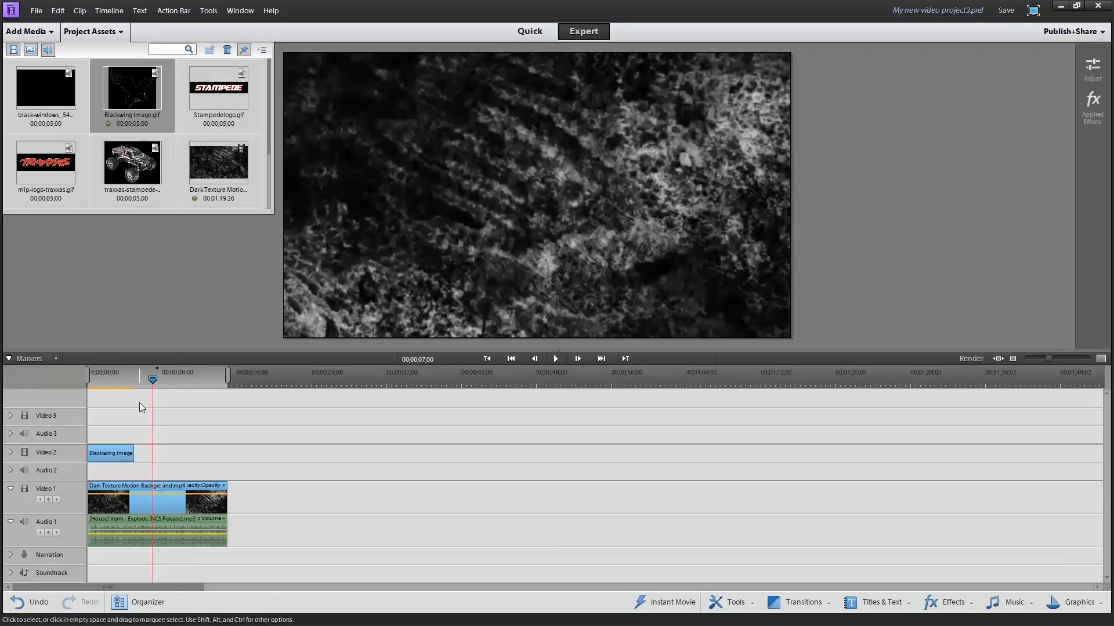
Set the playhead to 00;00;00;24 and place mip-logo-traxxas.gif at the start of Video 3
left_click_drag(141, 385, 88, 387)
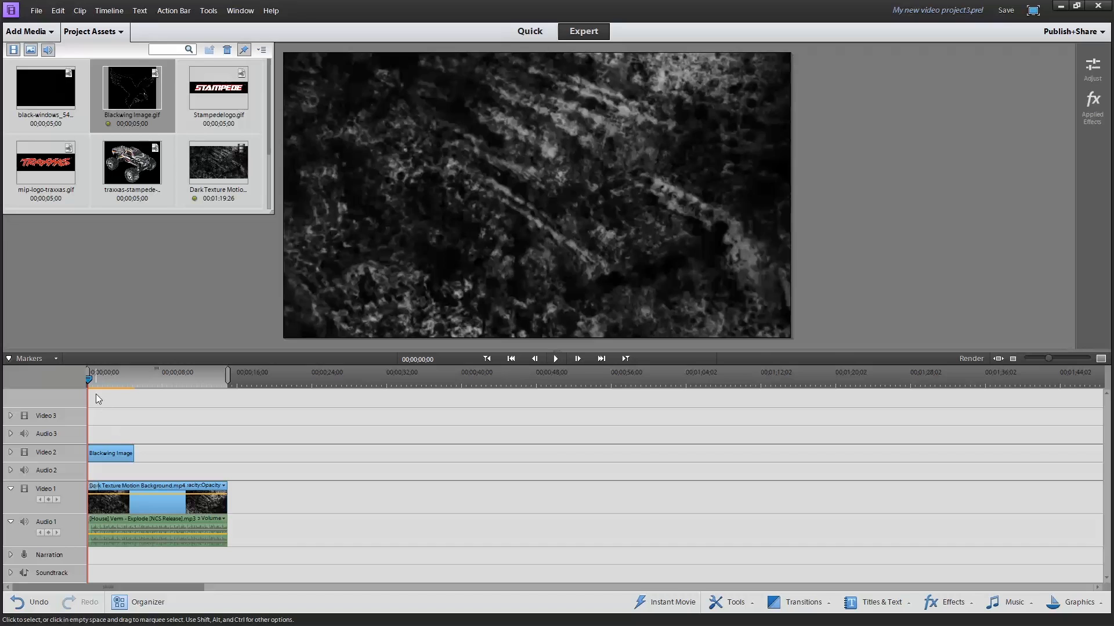
left_click(96, 381)
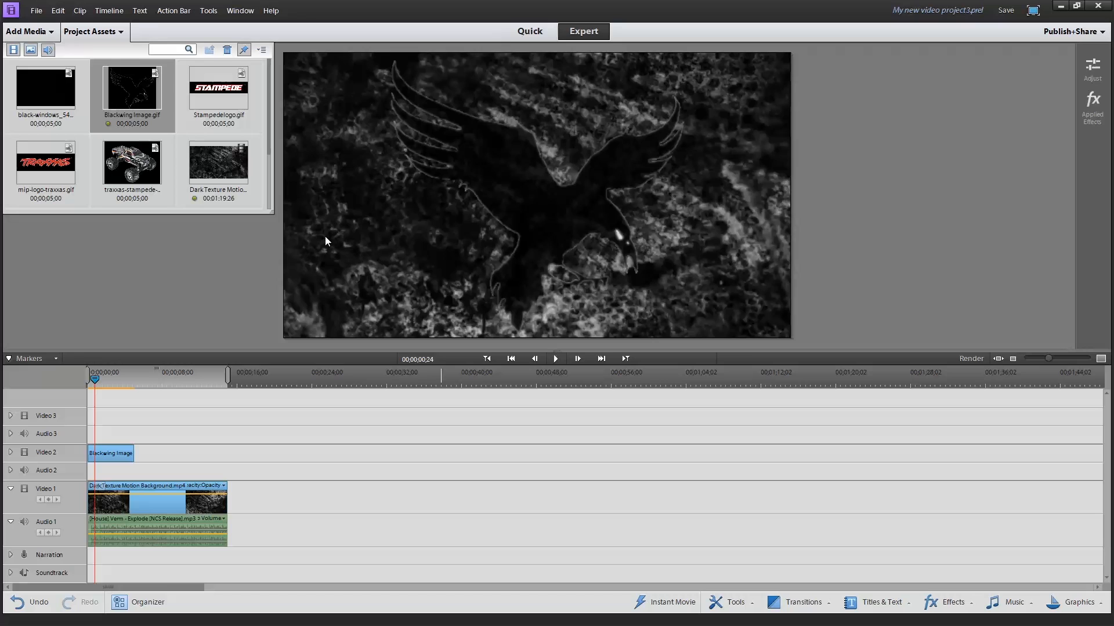
left_click(43, 168)
left_click_drag(165, 350, 92, 422)
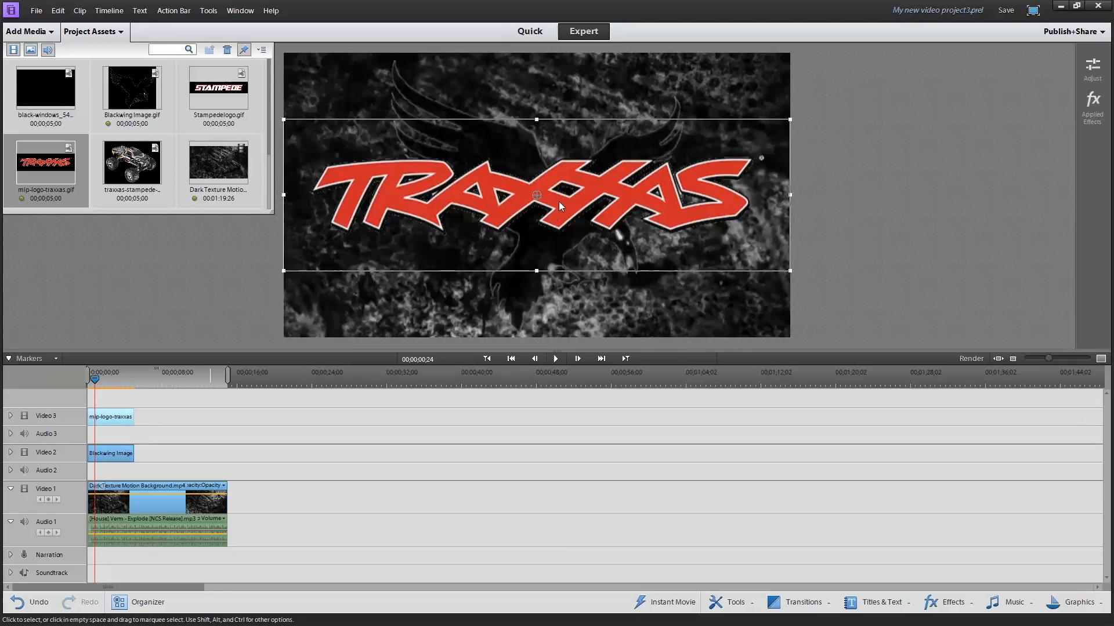
Shrink the Traxxas logo in the preview to about half its width and position it over the lower part of the bird
left_click_drag(538, 200, 520, 301)
left_click_drag(268, 212, 394, 255)
left_click_drag(531, 260, 415, 257)
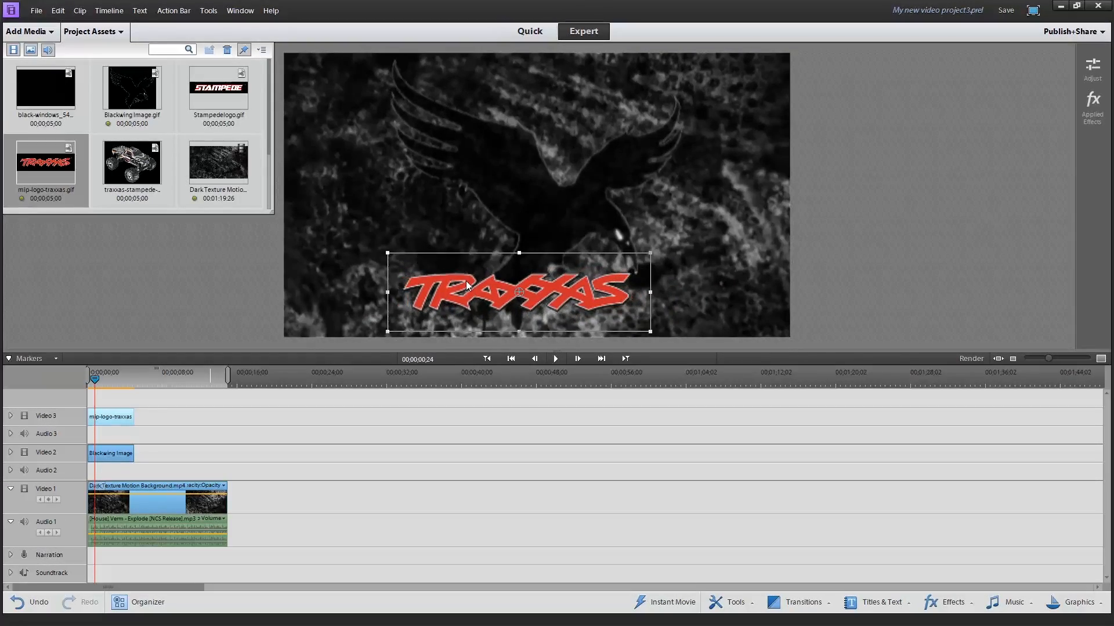
left_click_drag(484, 291, 508, 255)
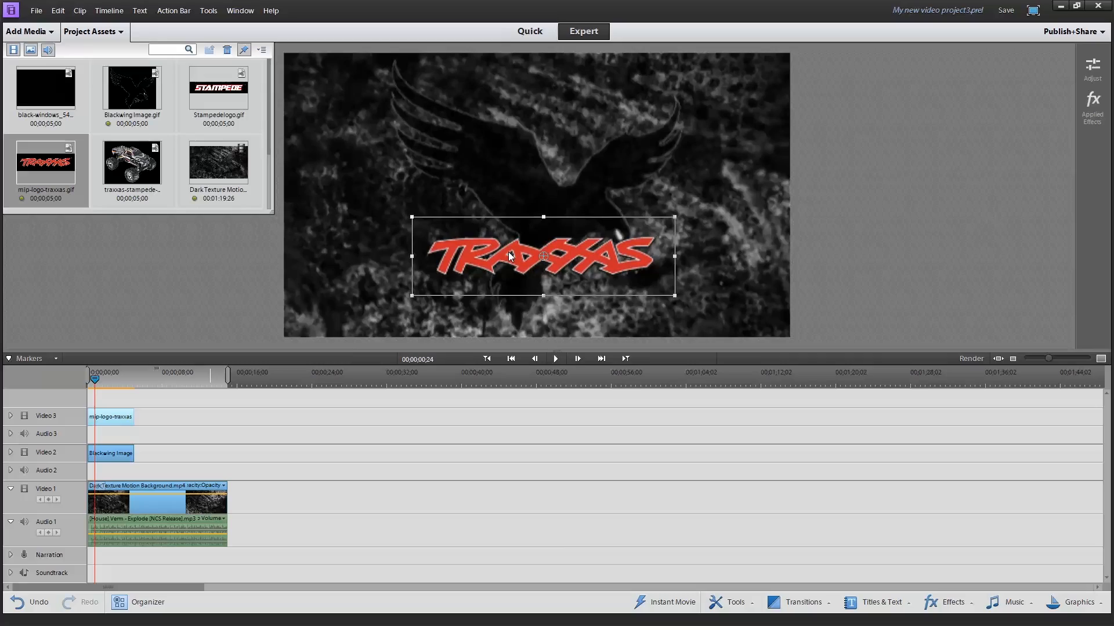
Show the Traxxas clip's adjustments, then enlarge the logo slightly and reposition it lower in the frame, beneath the bird's body
left_click(1092, 68)
left_click(436, 259)
left_click_drag(437, 259, 431, 279)
right_click(431, 279)
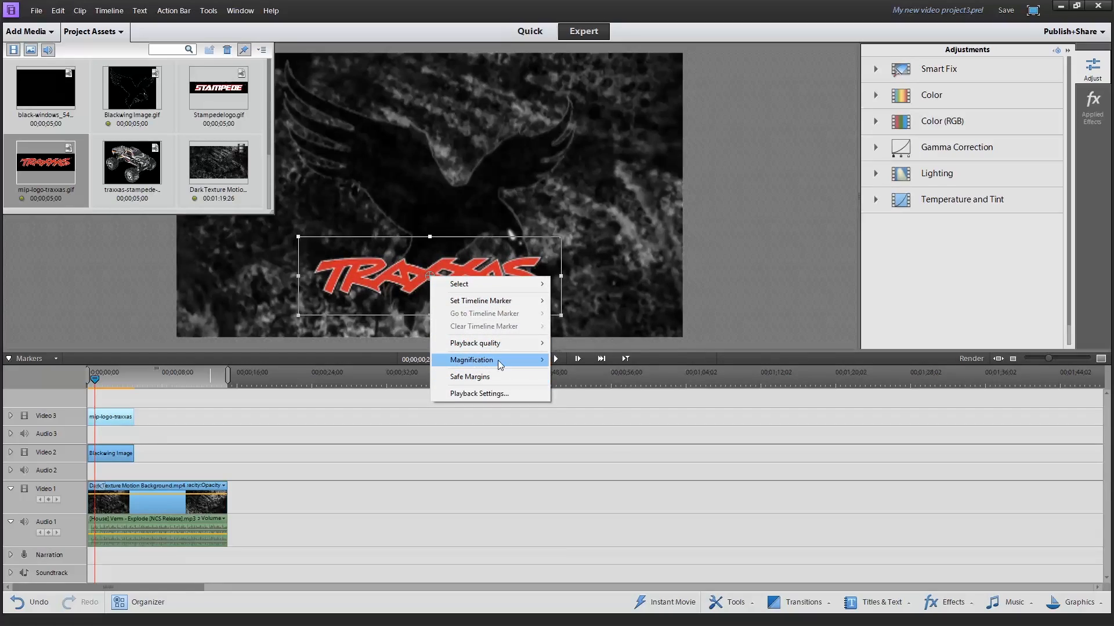
mouse_move(500, 363)
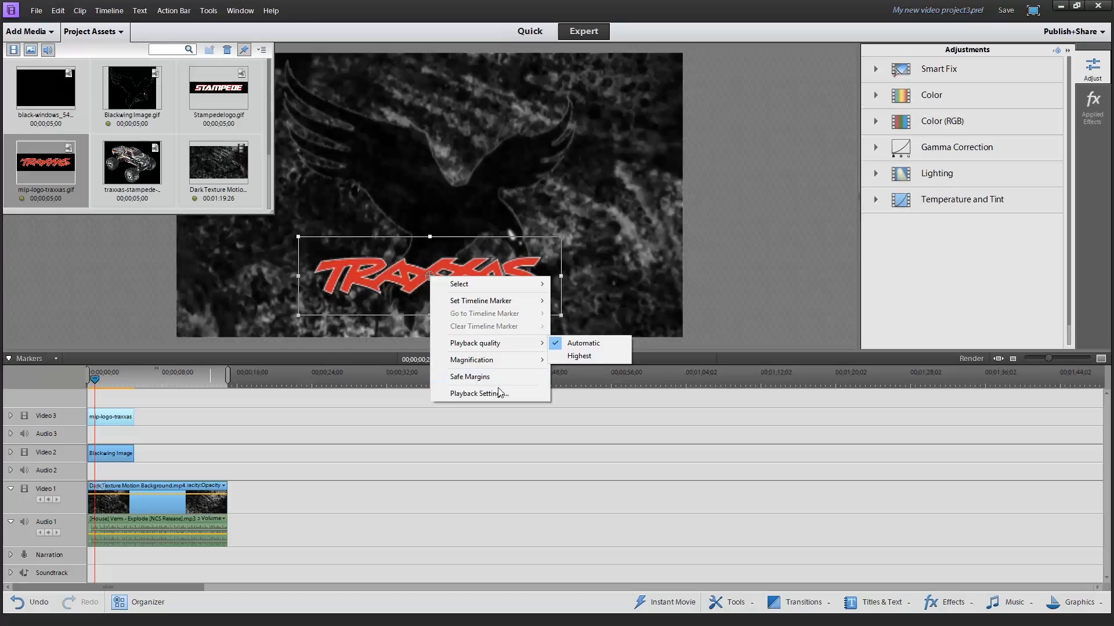
left_click(402, 270)
mouse_move(409, 283)
left_mouse_down()
mouse_move(410, 293)
mouse_move(411, 284)
left_mouse_up()
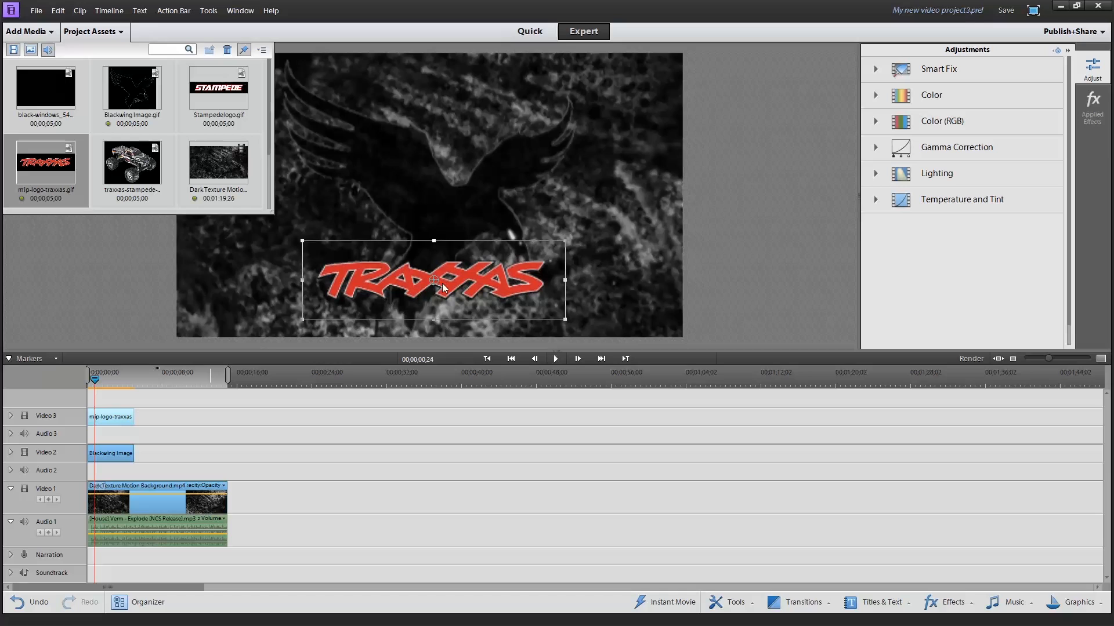
left_click_drag(568, 238, 571, 235)
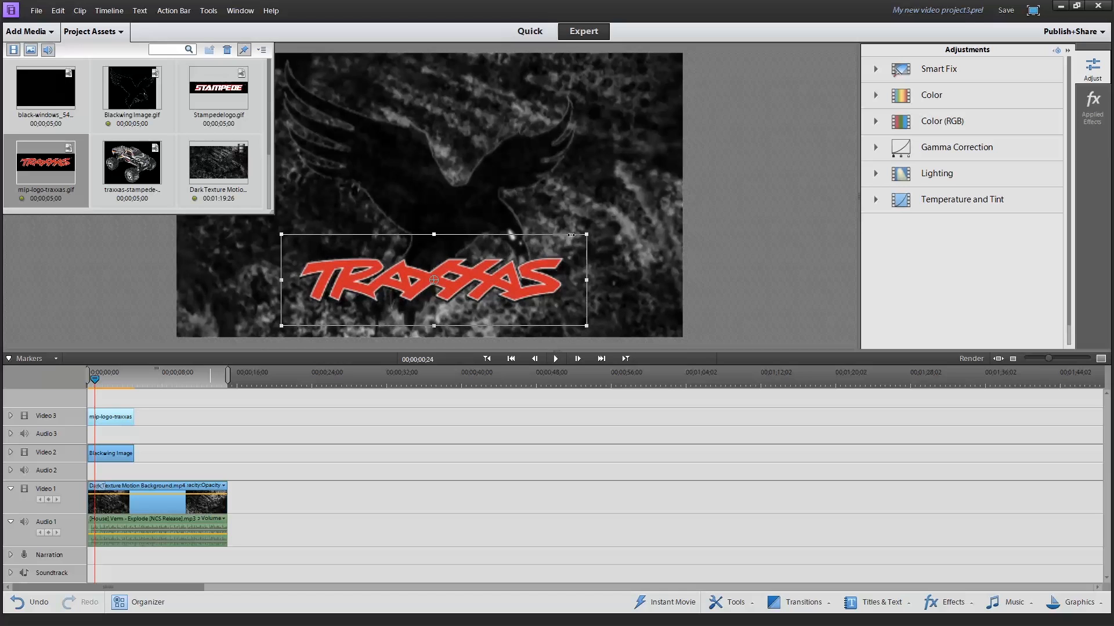
left_click_drag(466, 282, 467, 279)
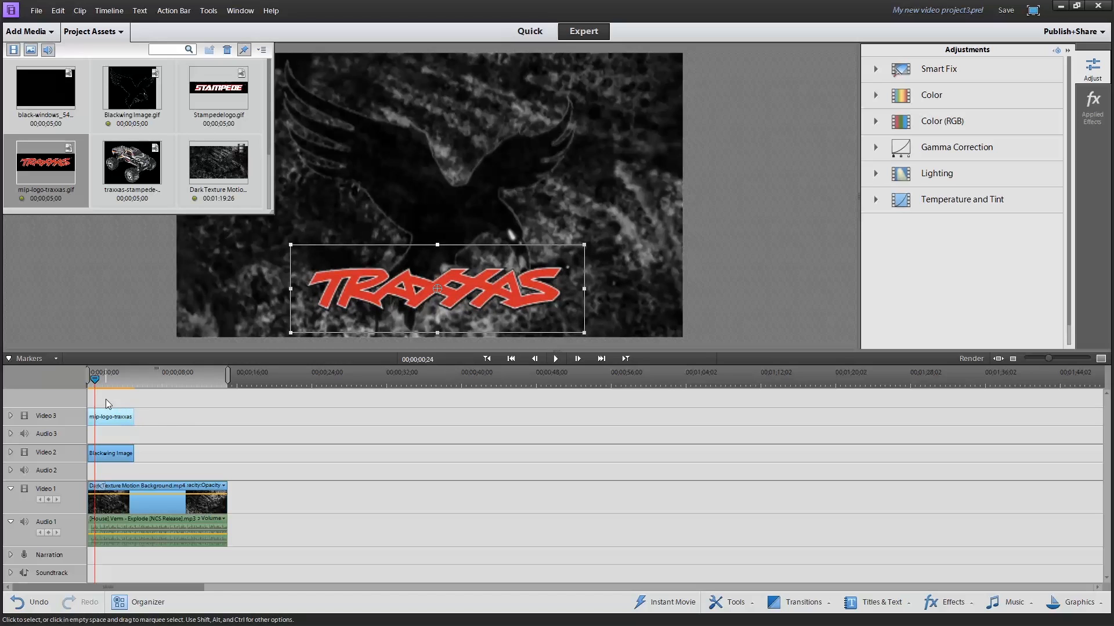
Apply Fade In Video and Fade Out Video to the mip-logo-traxxas clip in Video 3
right_click(130, 423)
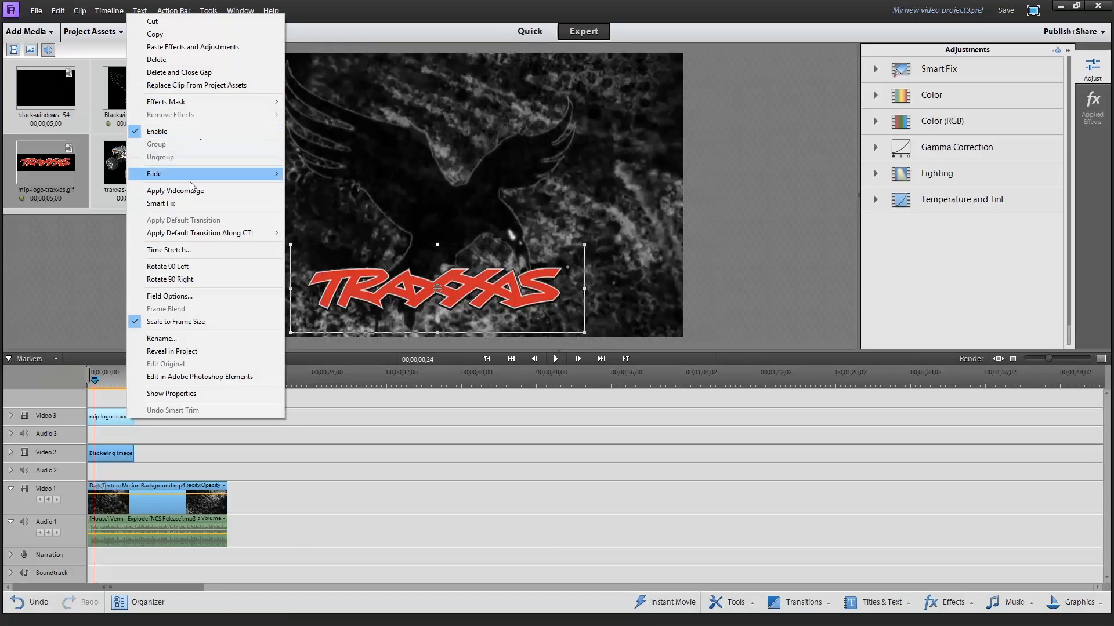
mouse_move(193, 176)
left_click(311, 174)
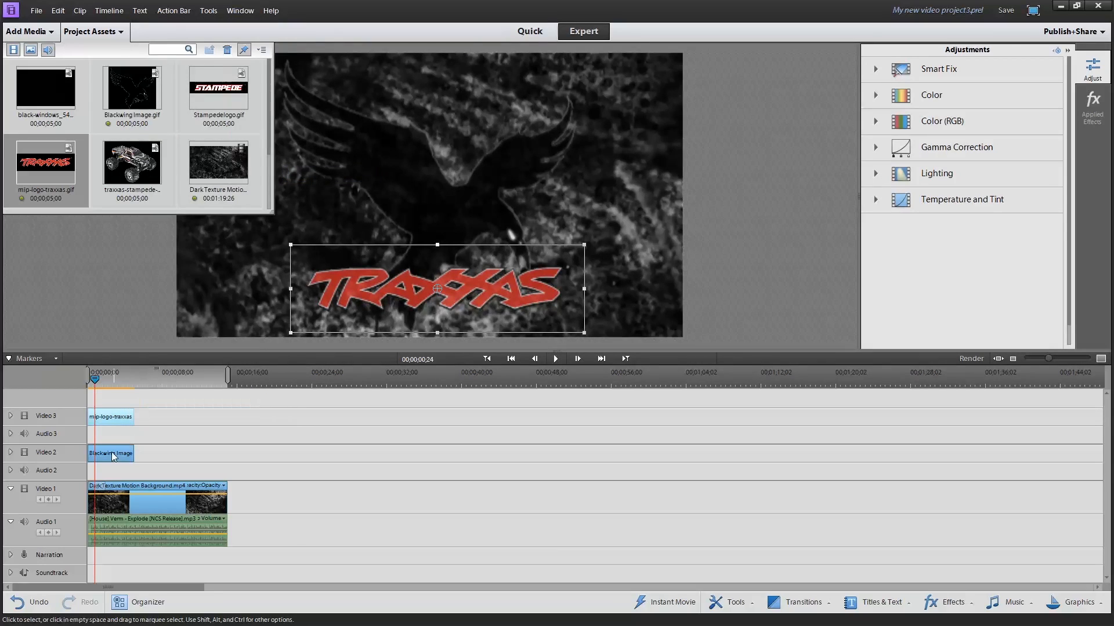
right_click(129, 416)
mouse_move(174, 172)
left_click(318, 183)
Deselect the Traxxas logo and play the sequence from the beginning to review both faded images over the background
left_click_drag(93, 383, 88, 383)
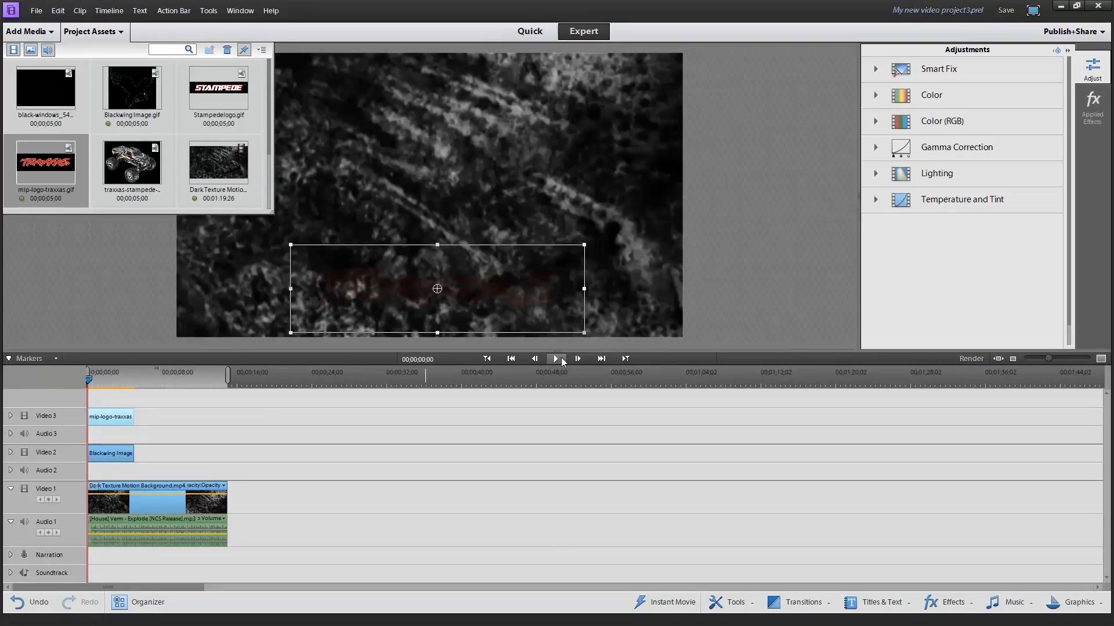
left_click(709, 263)
left_click(547, 359)
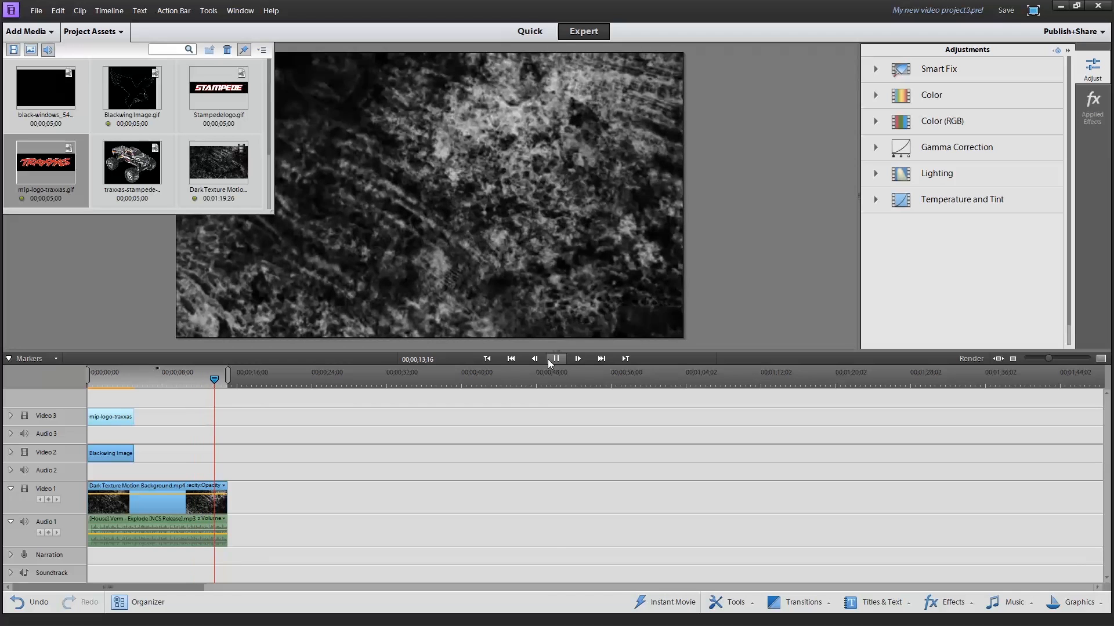
Stop playback, place the traxxas-stampede truck image after the Blackwing image in Video 2, and extend it to the end of the background clip
left_click(548, 360)
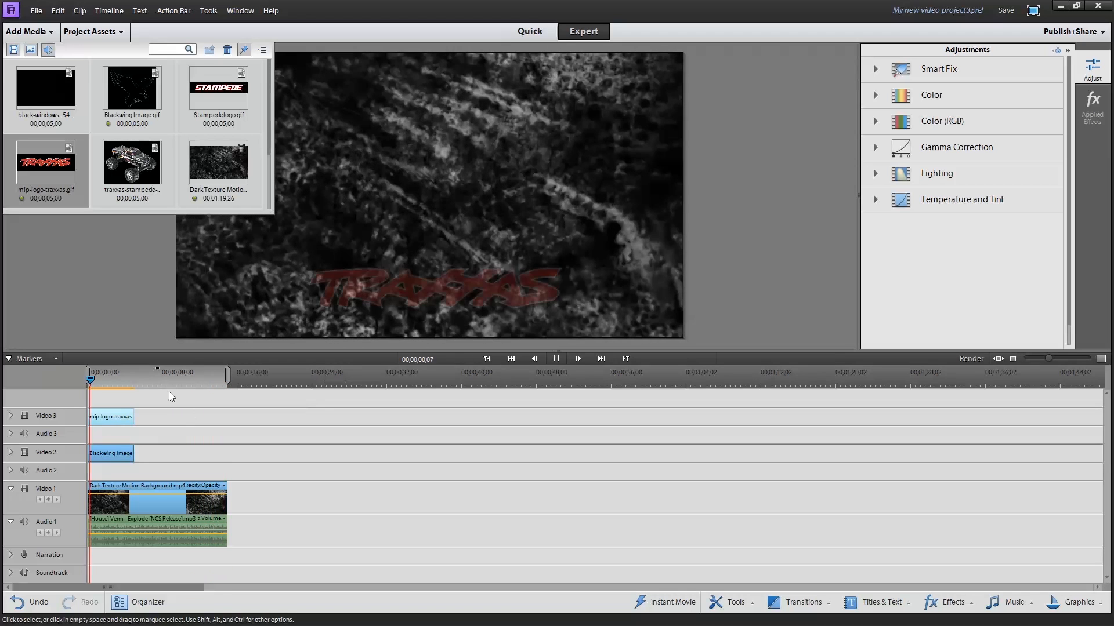
left_click(556, 359)
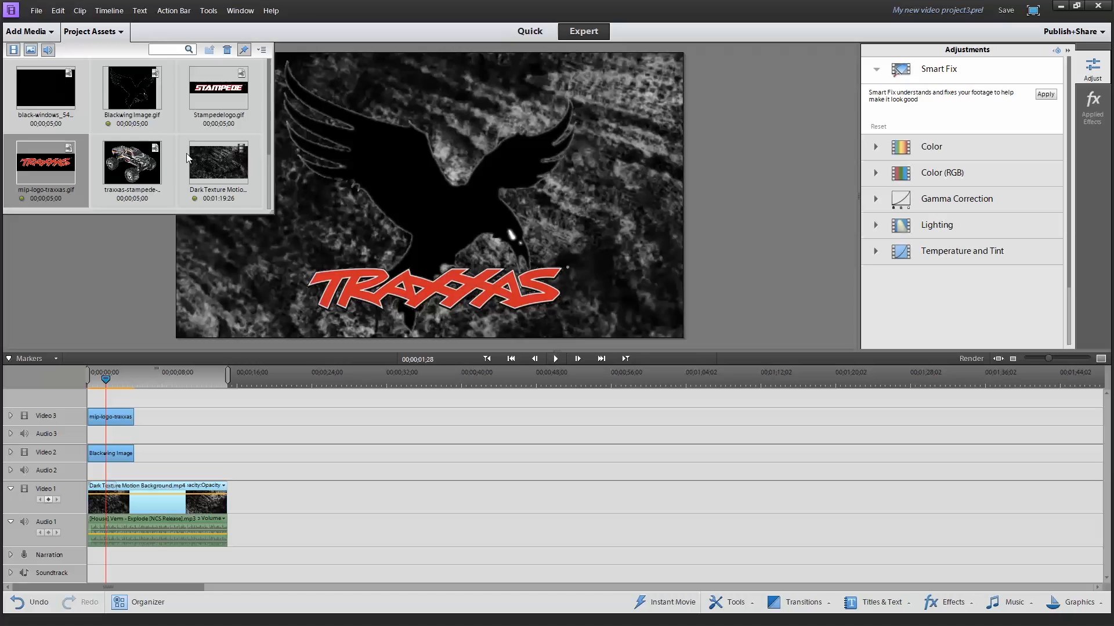
left_click_drag(142, 163, 197, 409)
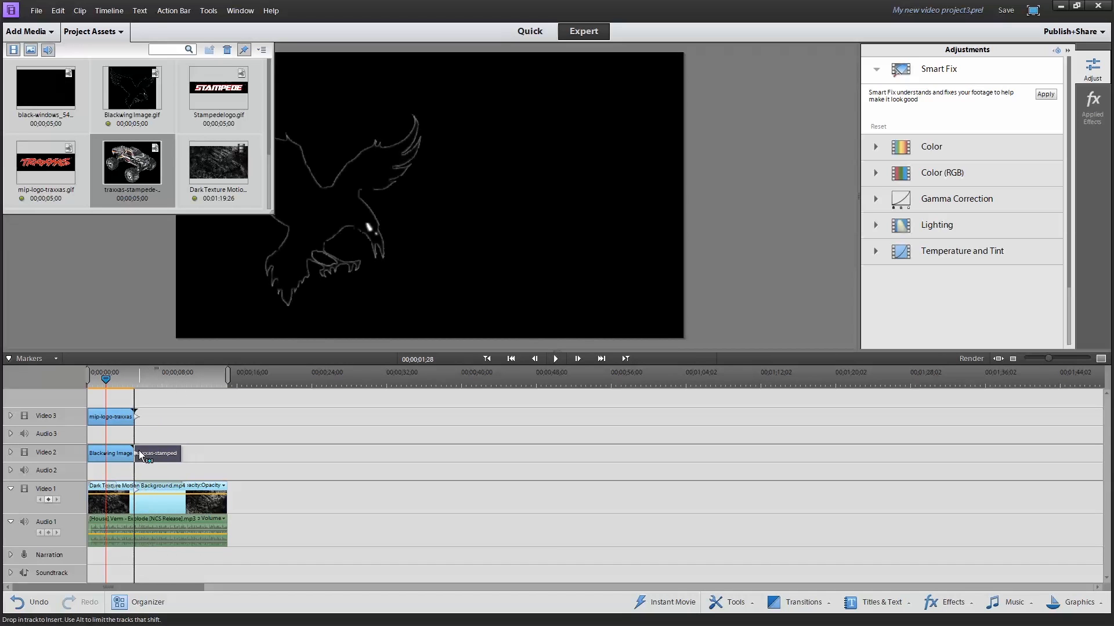
left_click_drag(140, 450, 138, 450)
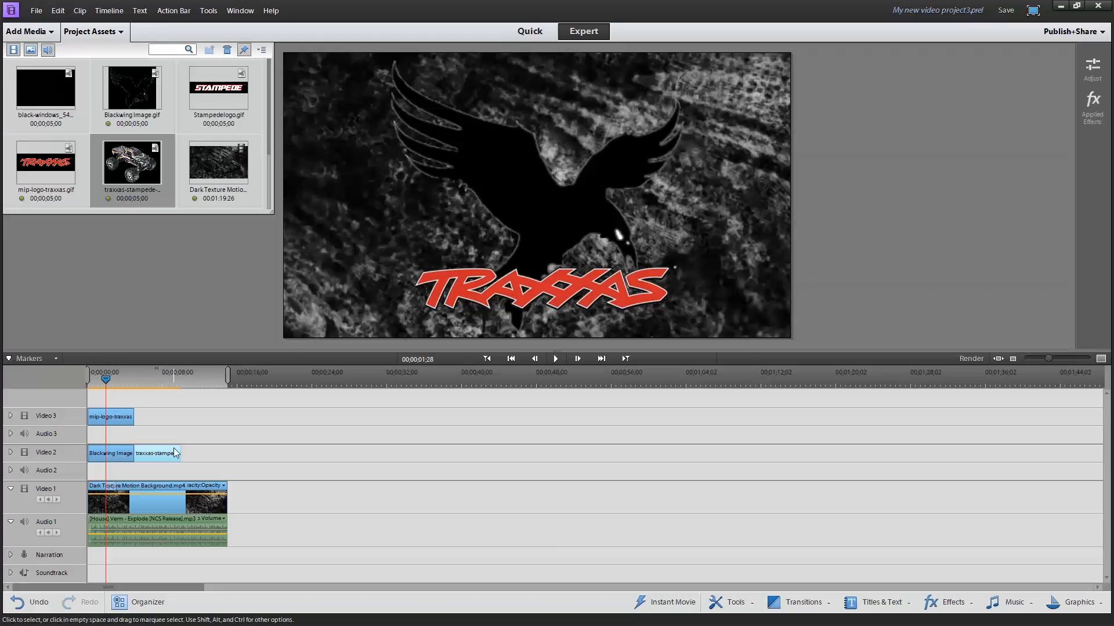
left_click(161, 384)
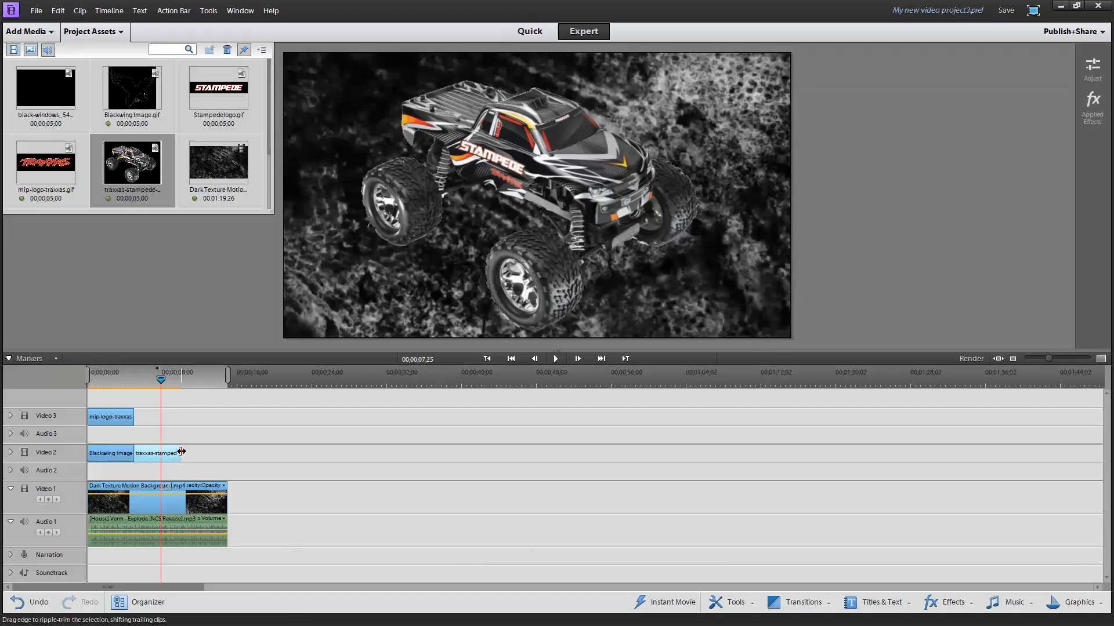
left_click_drag(180, 453, 231, 457)
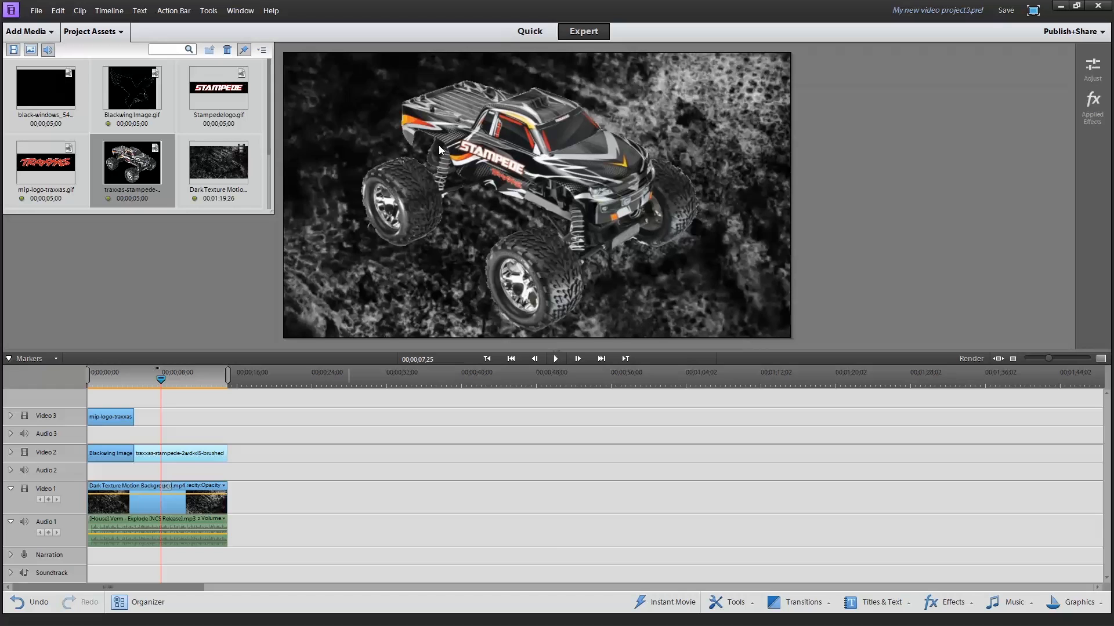
Add Stampedelogo.gif to Video 3 from the Traxxas clip's end to the background's end, and shrink the logo into the frame's upper-left corner
left_click(216, 90)
left_click_drag(216, 89, 228, 410)
left_click_drag(539, 196, 509, 128)
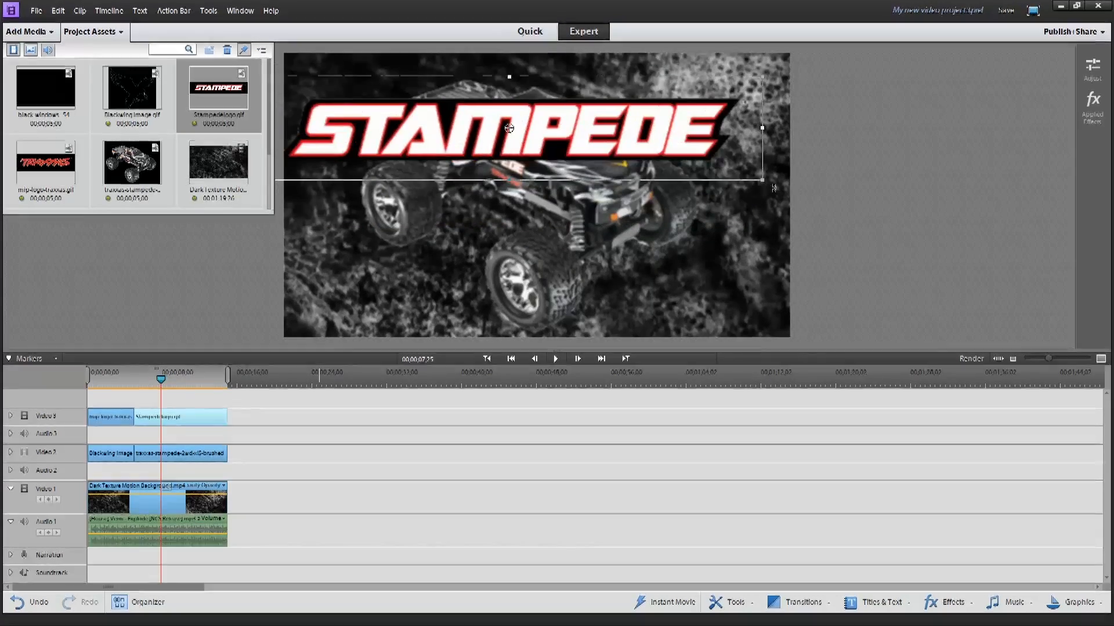
left_click_drag(774, 187, 543, 109)
left_click_drag(482, 94, 493, 99)
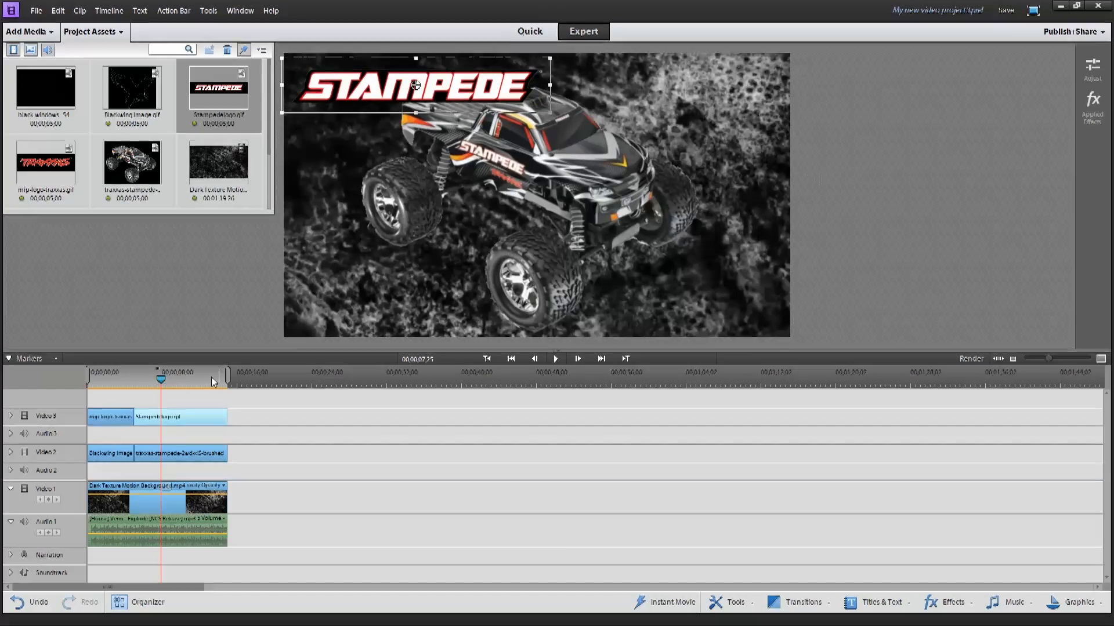
Apply Fade In Video and Fade Out Video to the Stampedelogo.gif clip in Video 3
right_click(185, 420)
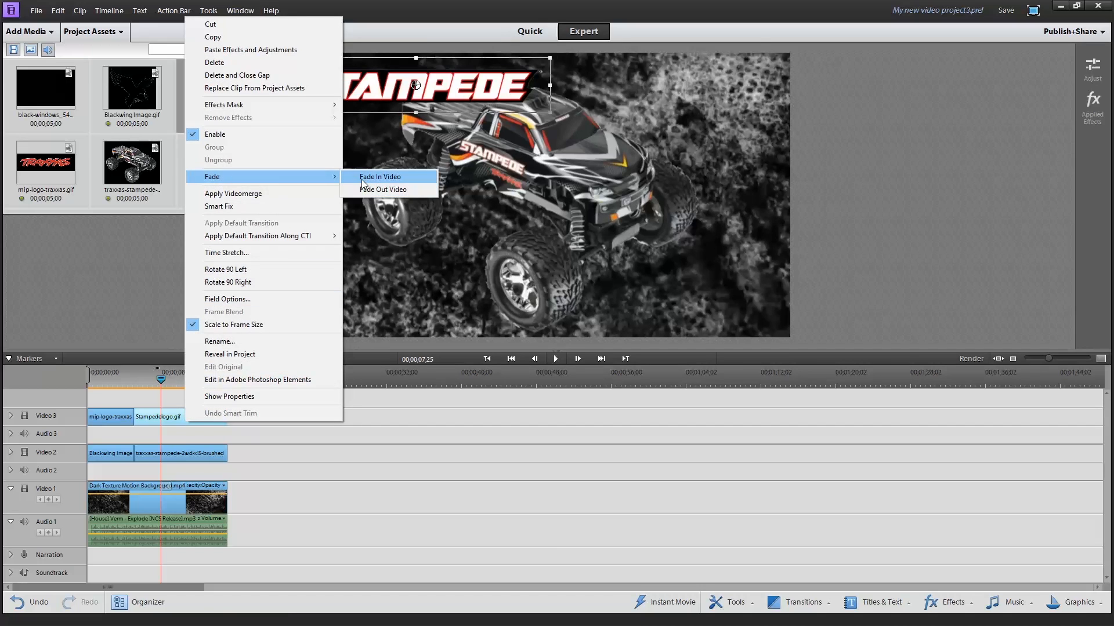
left_click(361, 177)
right_click(164, 422)
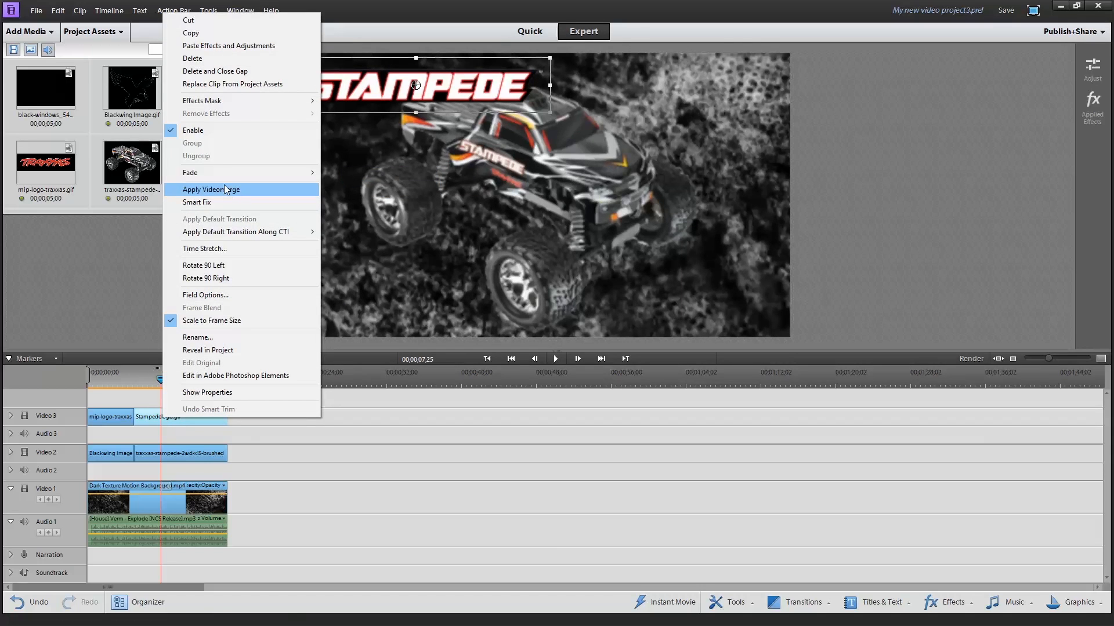
mouse_move(224, 173)
left_click(347, 184)
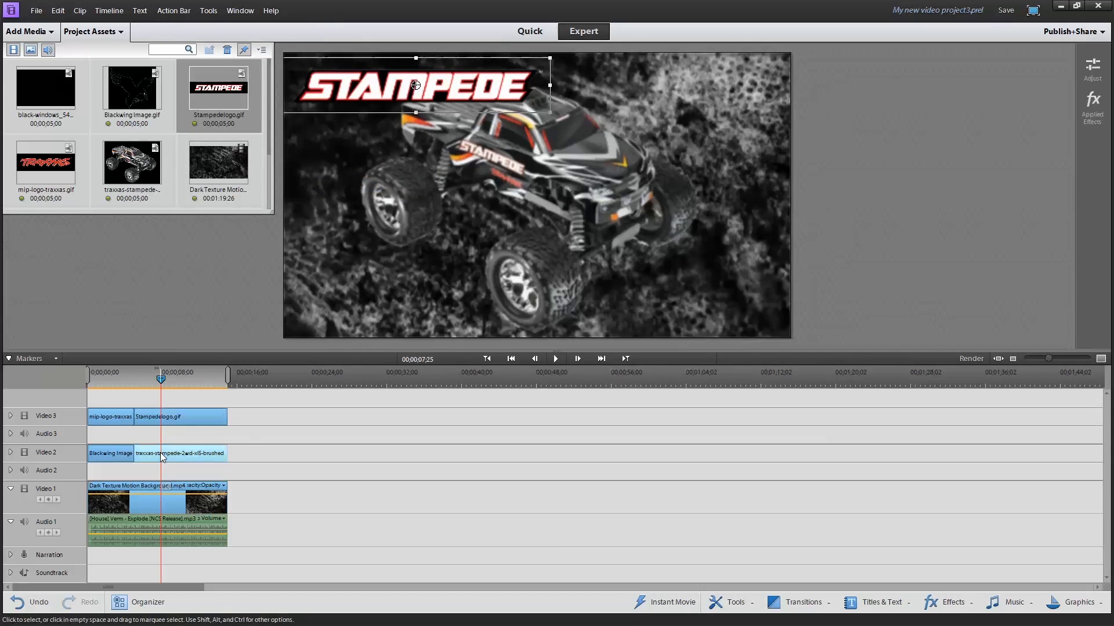
Apply Fade In Video and Fade Out Video to the traxxas-stampede truck clip in Video 2
right_click(162, 456)
left_click(348, 208)
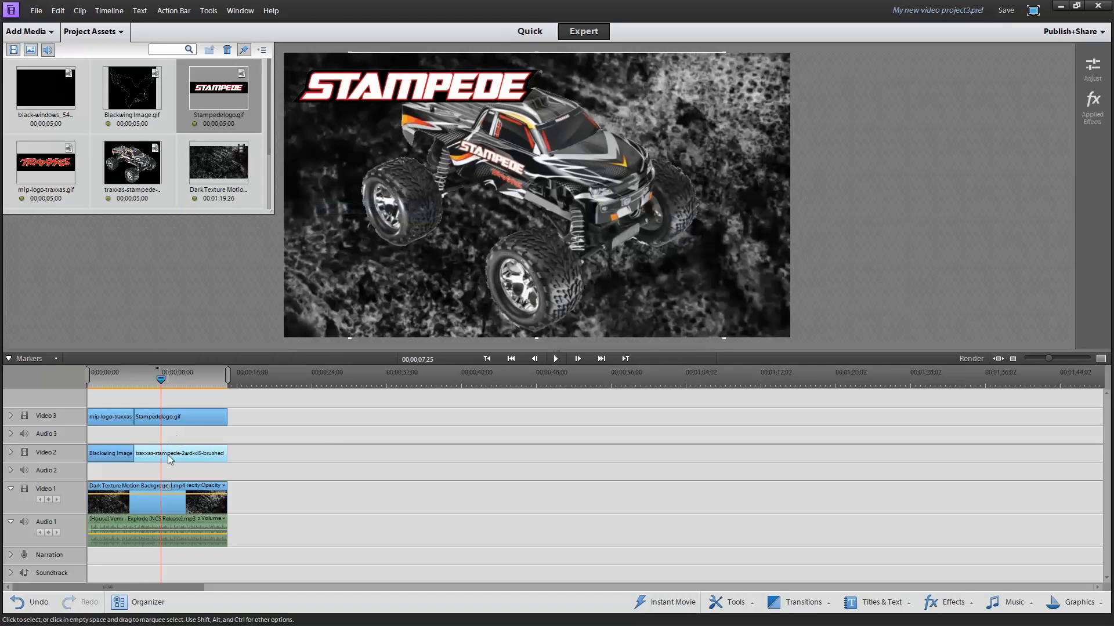
right_click(172, 455)
mouse_move(256, 204)
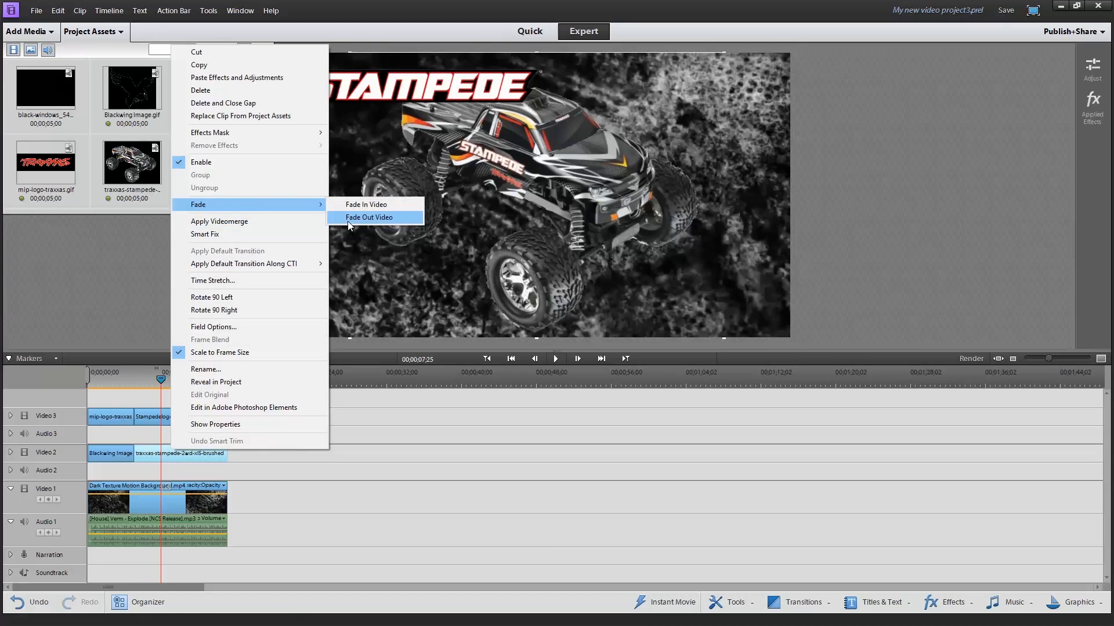
left_click(348, 220)
Play the whole sequence from the beginning to review the fades, and return the playhead to where the Traxxas and Stampede clips meet
left_click_drag(162, 373, 89, 381)
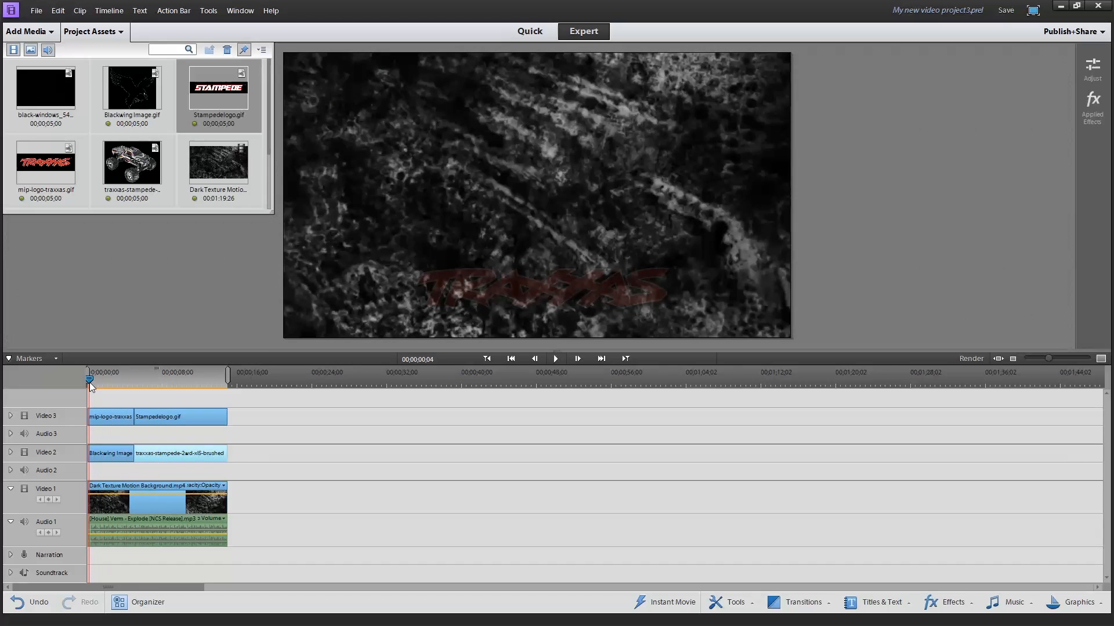
left_click(555, 359)
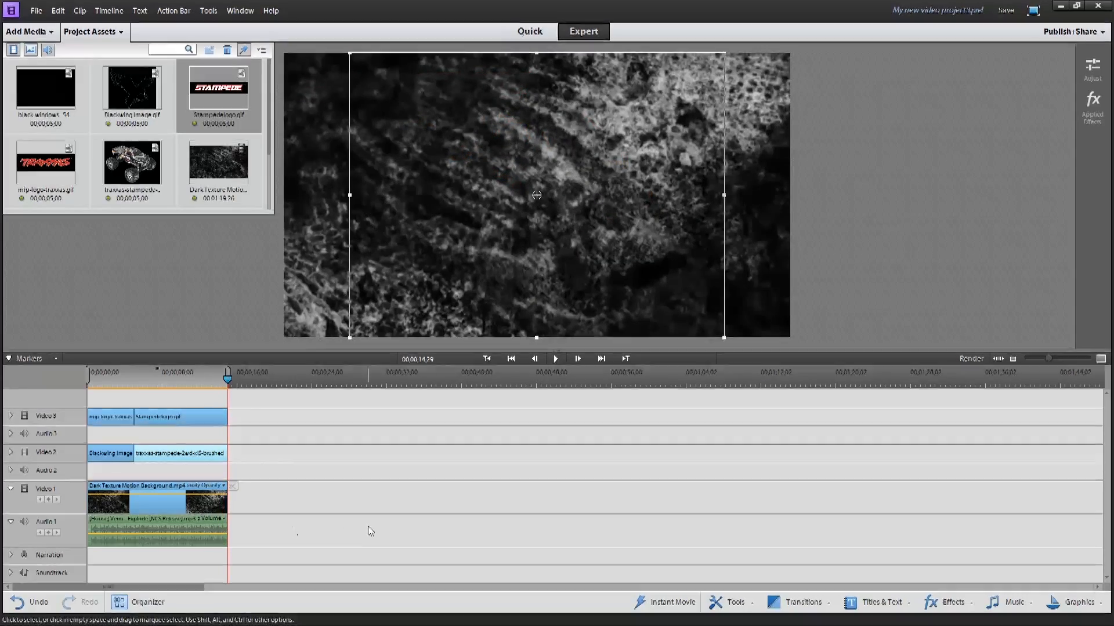
left_click(133, 381)
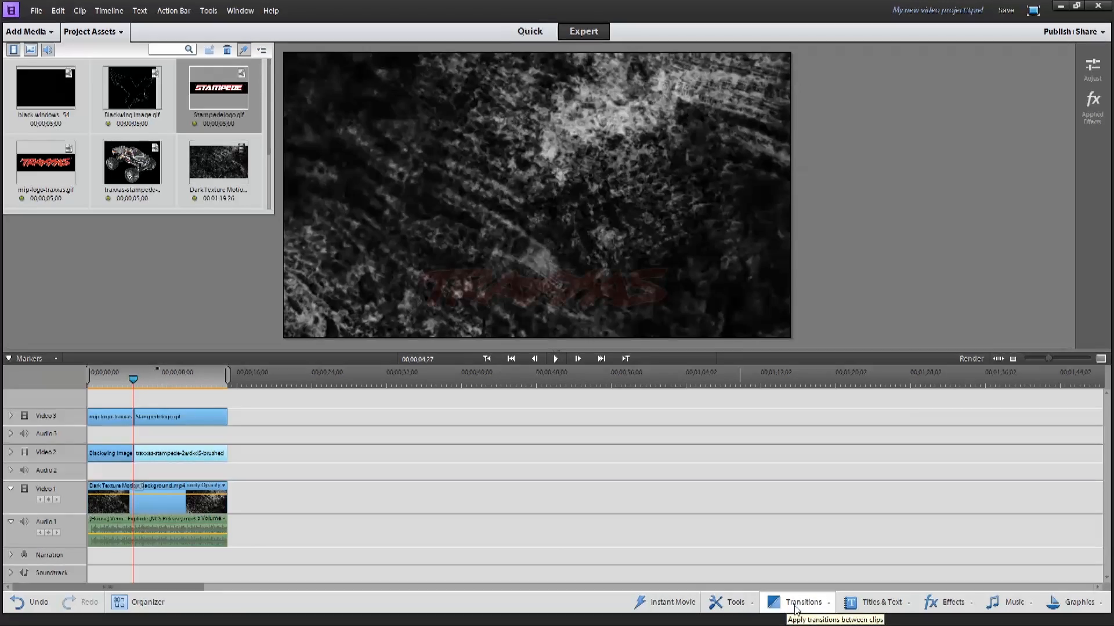
left_click(858, 603)
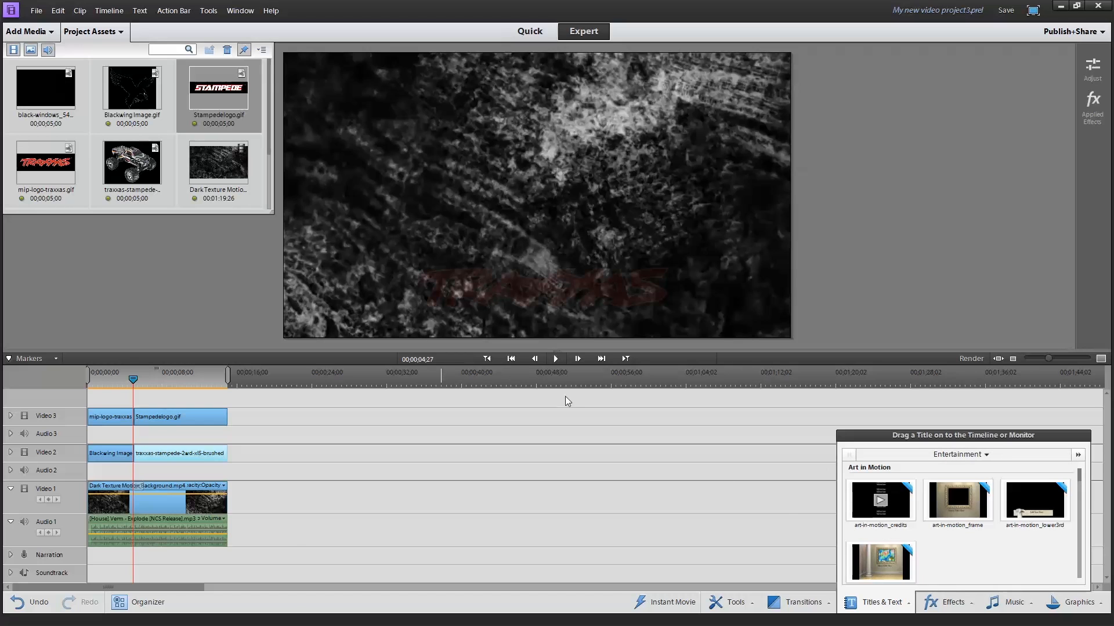
left_click(531, 252)
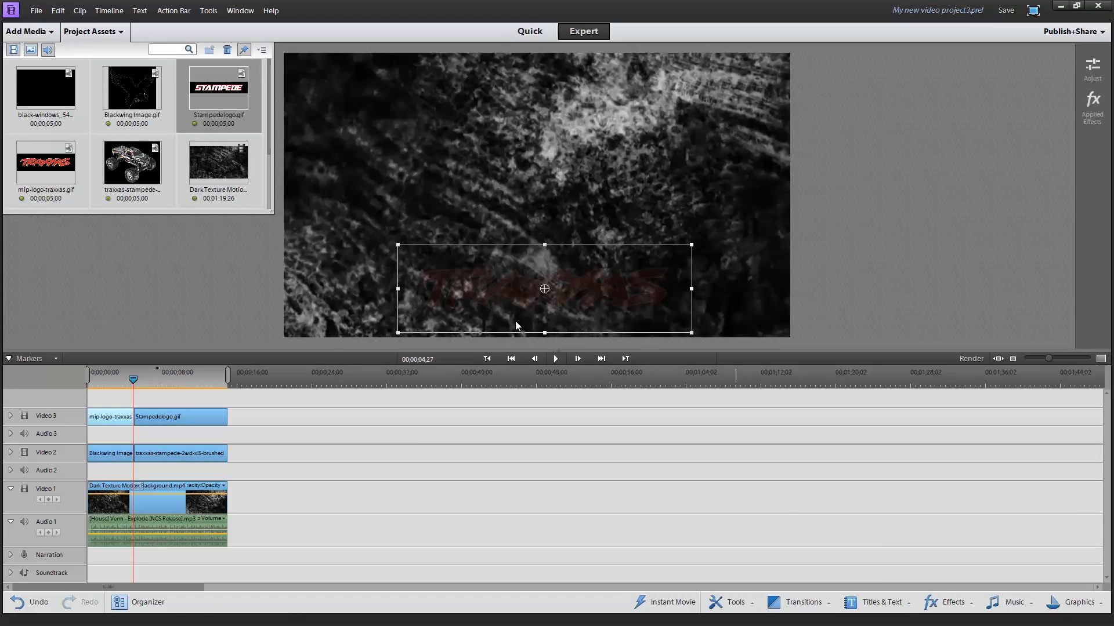
left_click(418, 421)
Show the title templates of all categories and look through them for a suitable title
left_click(858, 603)
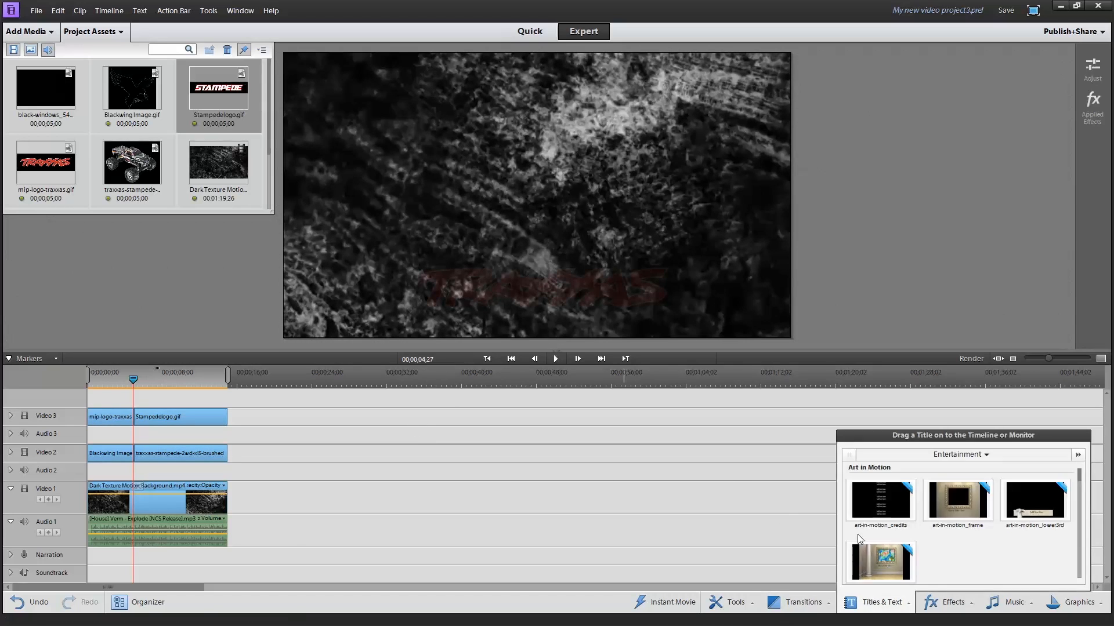
left_click(992, 454)
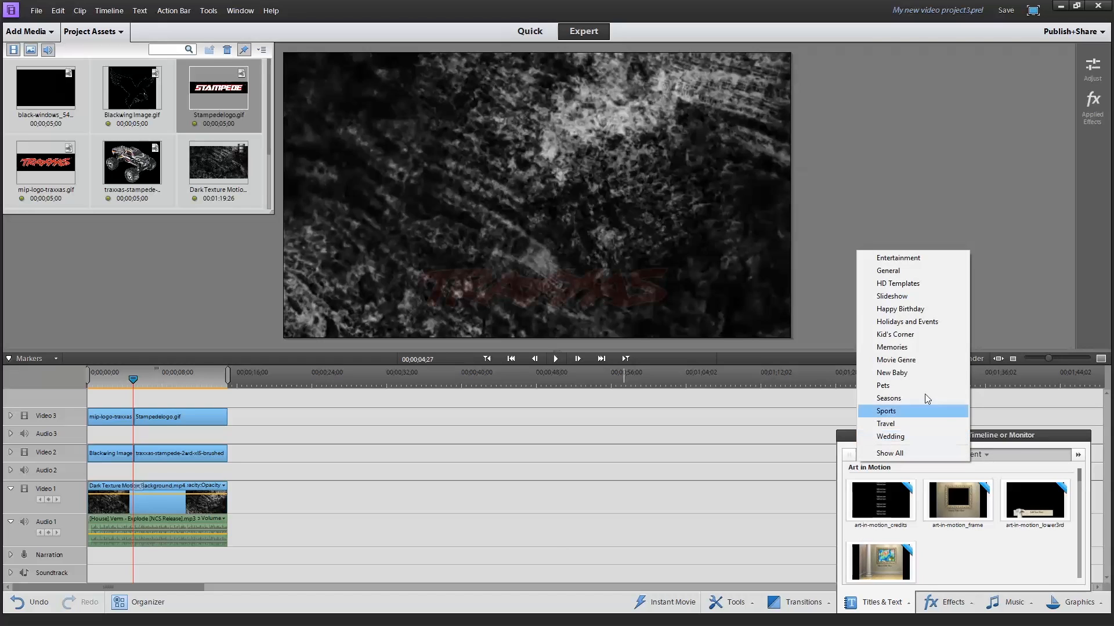
left_click(906, 455)
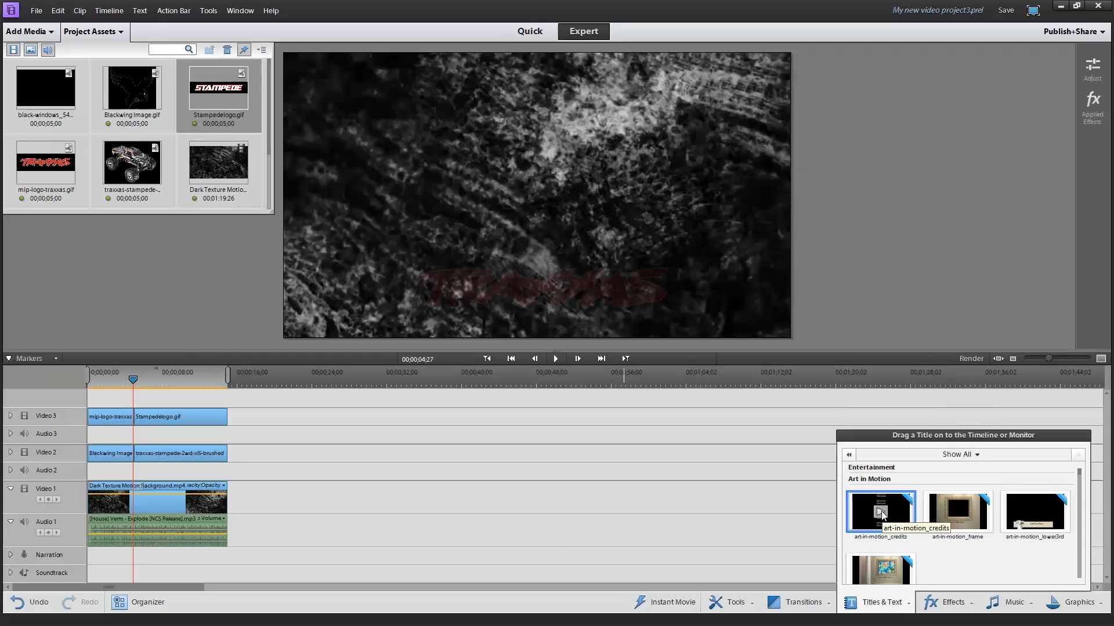
scroll(966, 550, "down", 1)
scroll(965, 551, "up", 1)
scroll(956, 554, "down", 2)
scroll(956, 554, "up", 2)
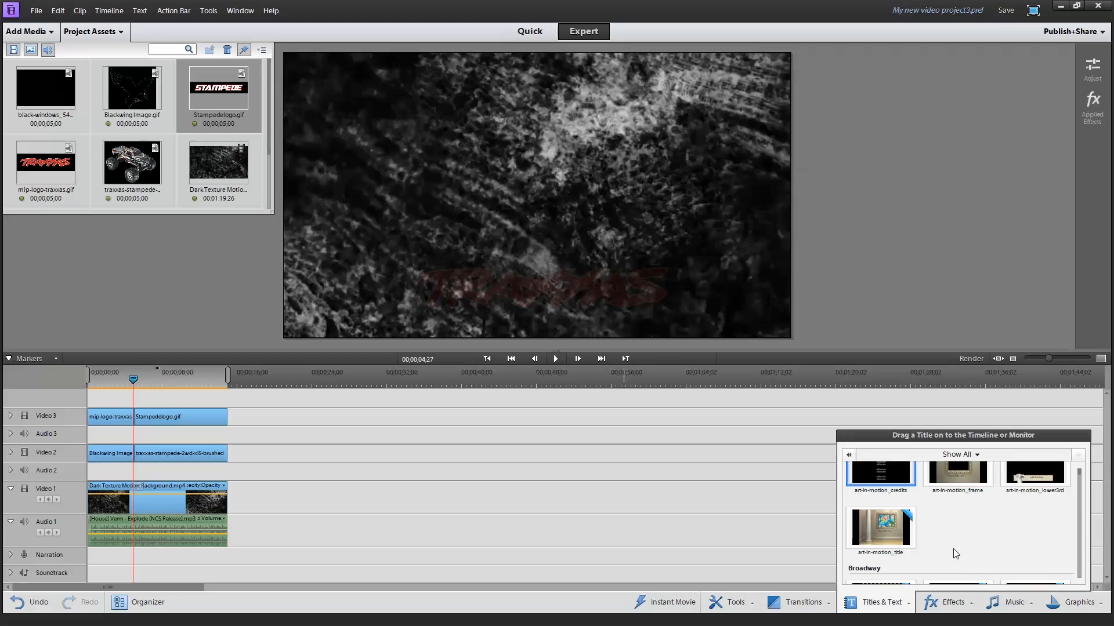
scroll(957, 550, "down", 2)
scroll(957, 550, "down", 3)
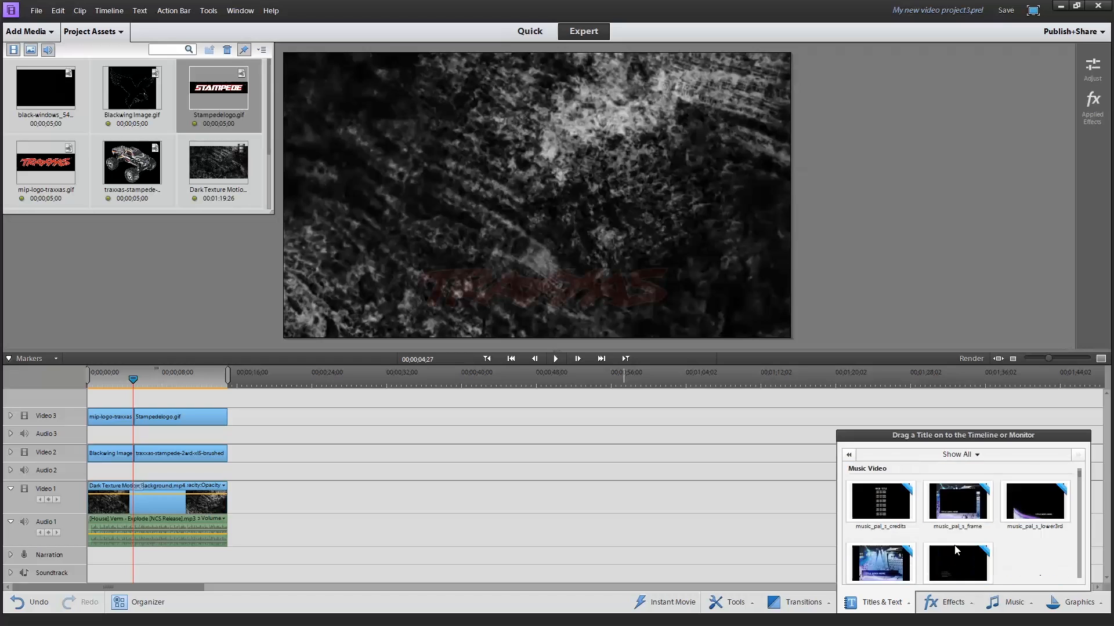
scroll(955, 550, "down", 4)
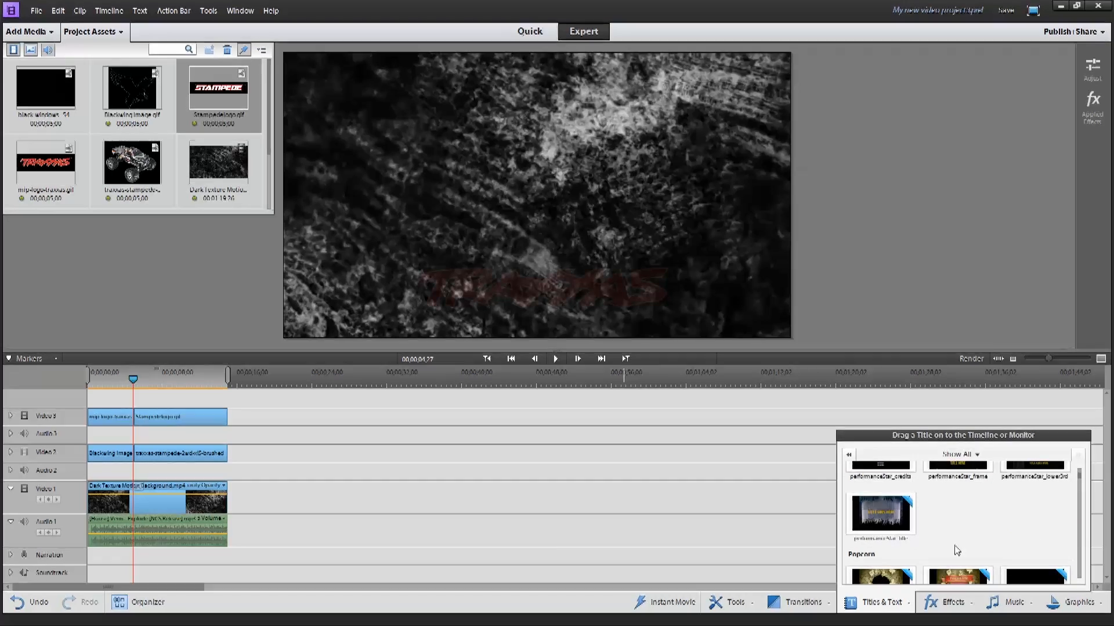
scroll(957, 550, "down", 6)
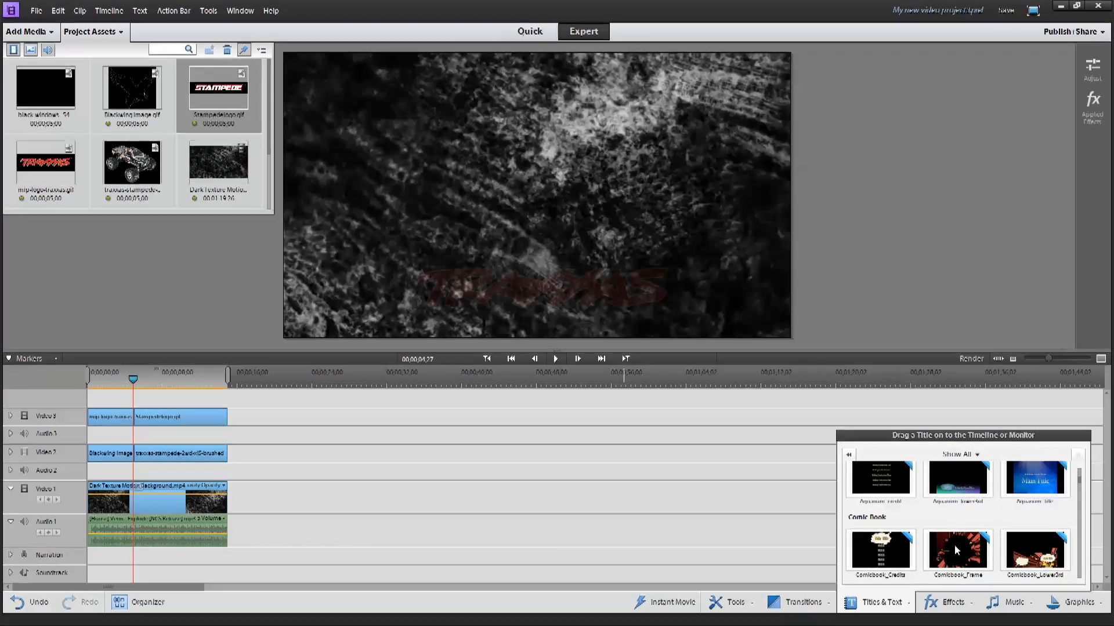
scroll(950, 528, "down", 5)
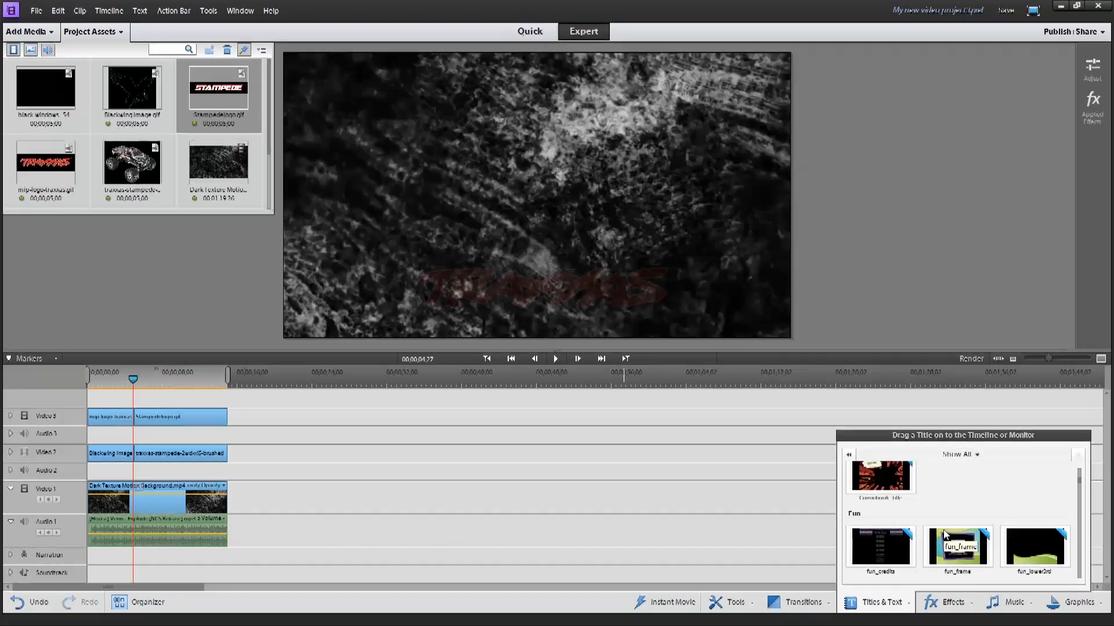
scroll(944, 530, "down", 10)
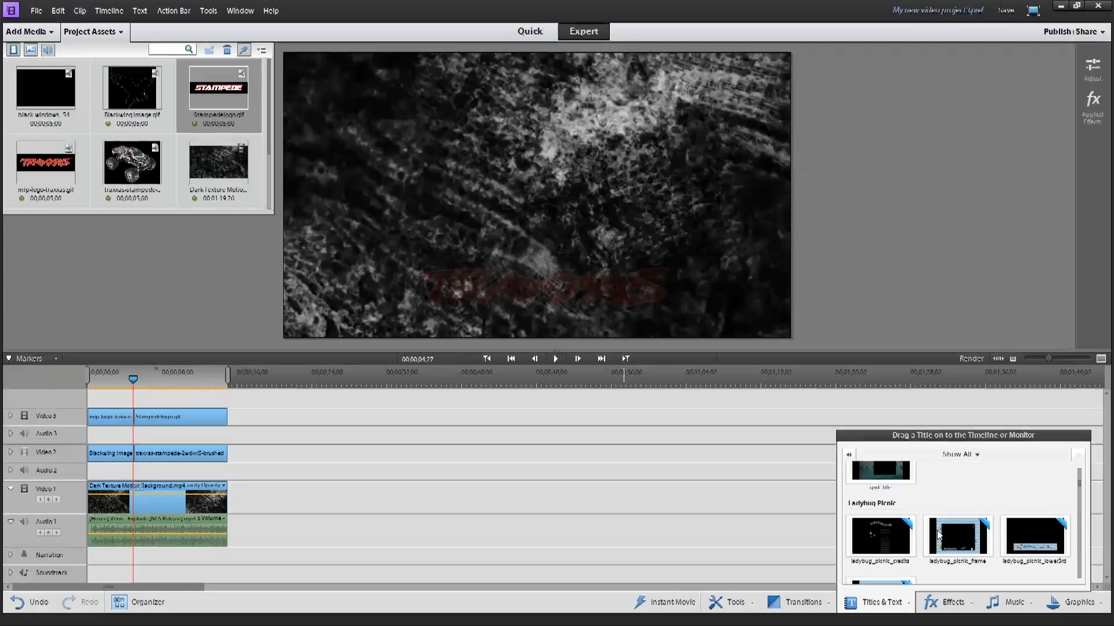
scroll(938, 533, "down", 8)
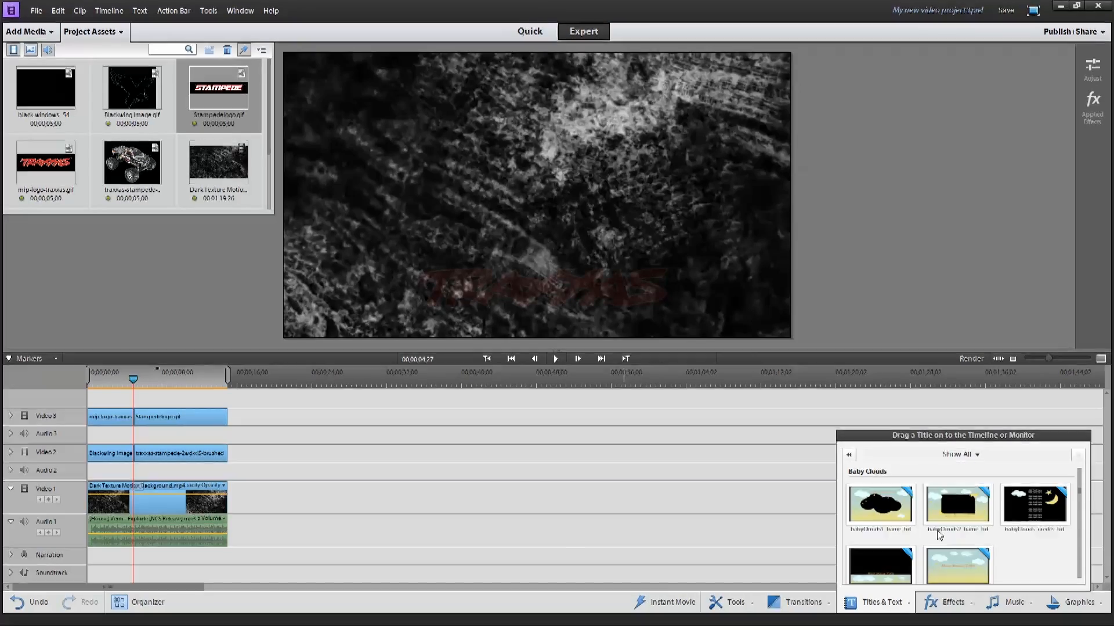
Limit the title templates to the General category
left_click(980, 455)
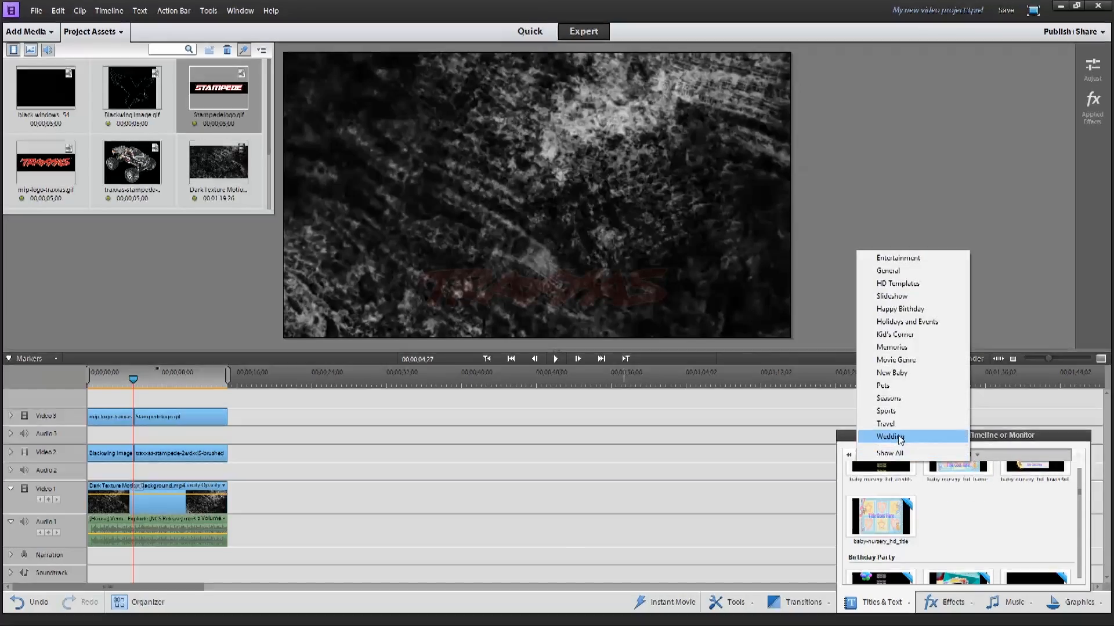
left_click(898, 270)
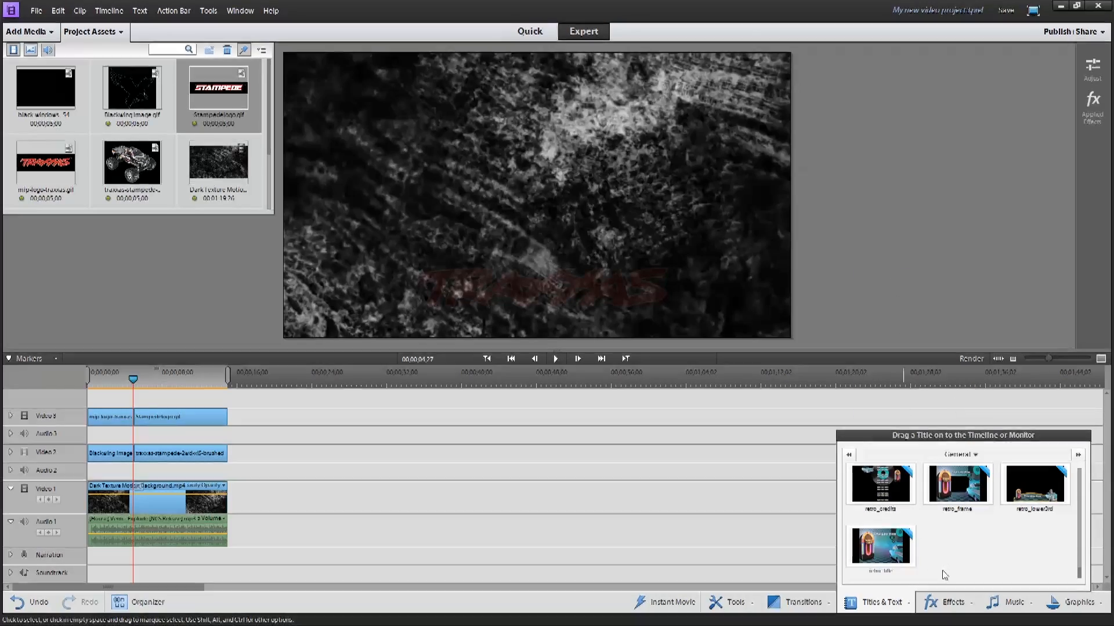
left_click(888, 607)
right_click(555, 215)
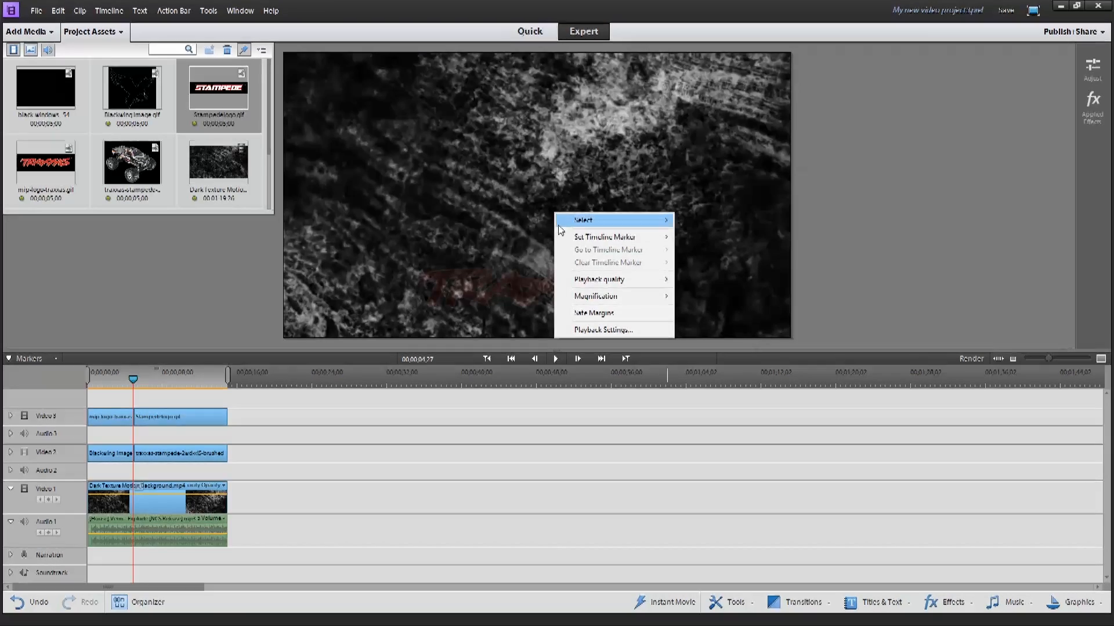
left_click(506, 457)
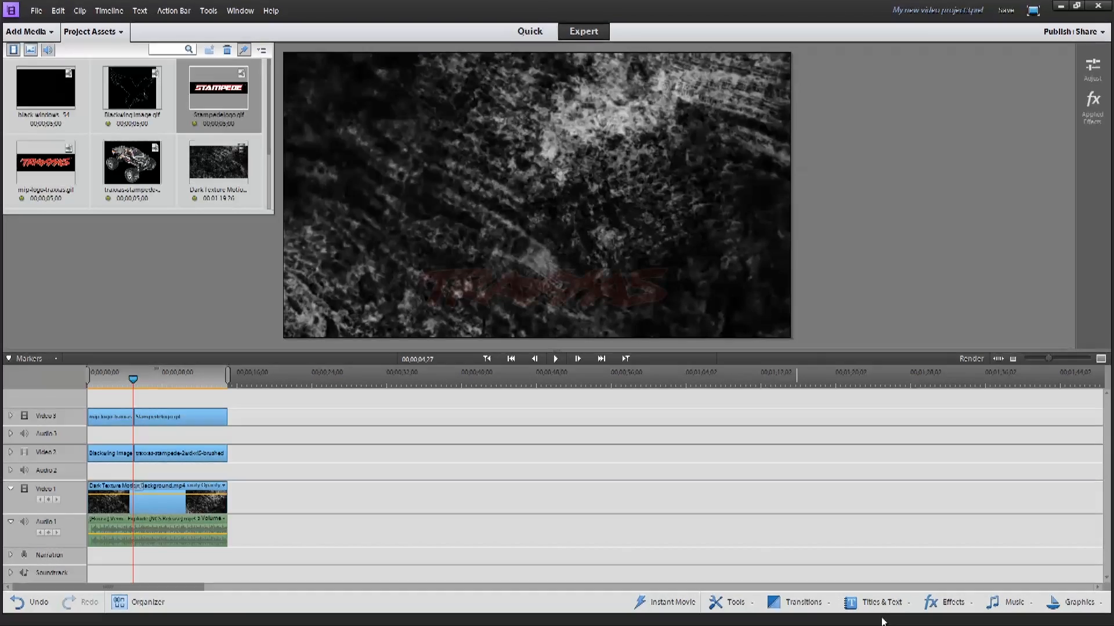
left_click(883, 605)
left_click(884, 608)
left_click(884, 608)
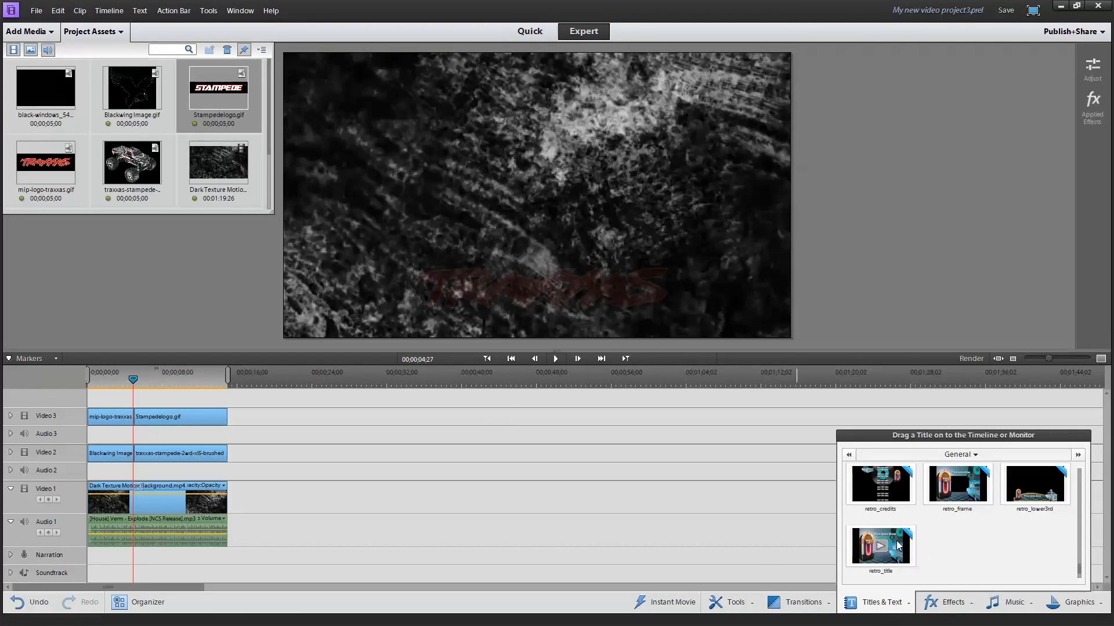
Look through the General title templates and try to place Aquarium_credit on the timeline at the playhead
scroll(899, 546, "down", 5)
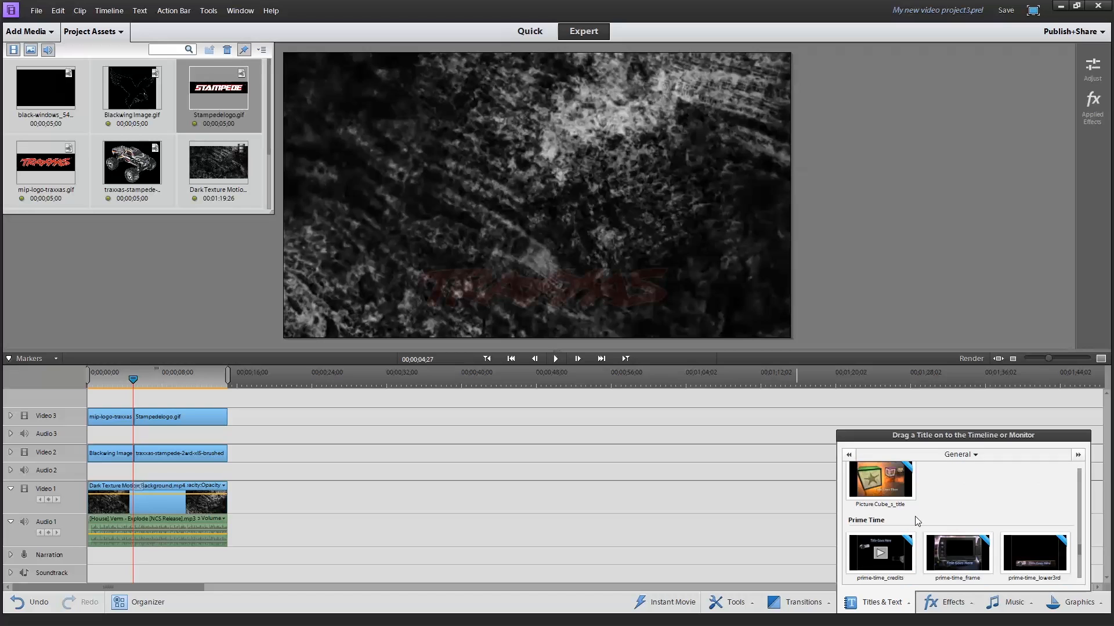
scroll(916, 521, "down", 4)
scroll(916, 520, "down", 6)
scroll(914, 516, "up", 15)
mouse_move(875, 550)
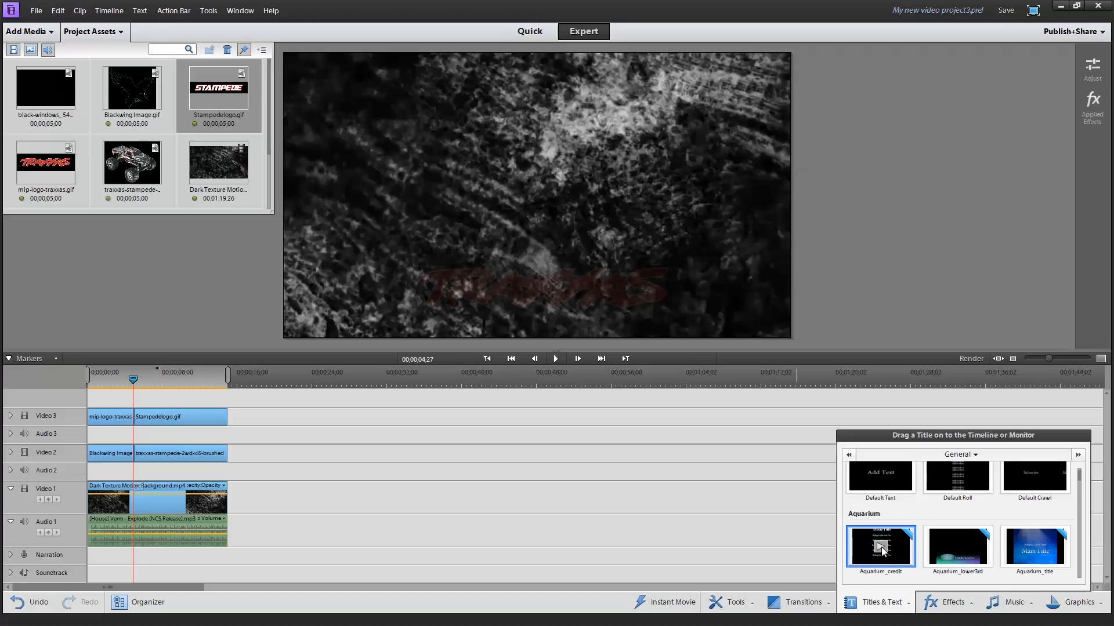
left_click_drag(883, 550, 138, 576)
left_click(555, 343)
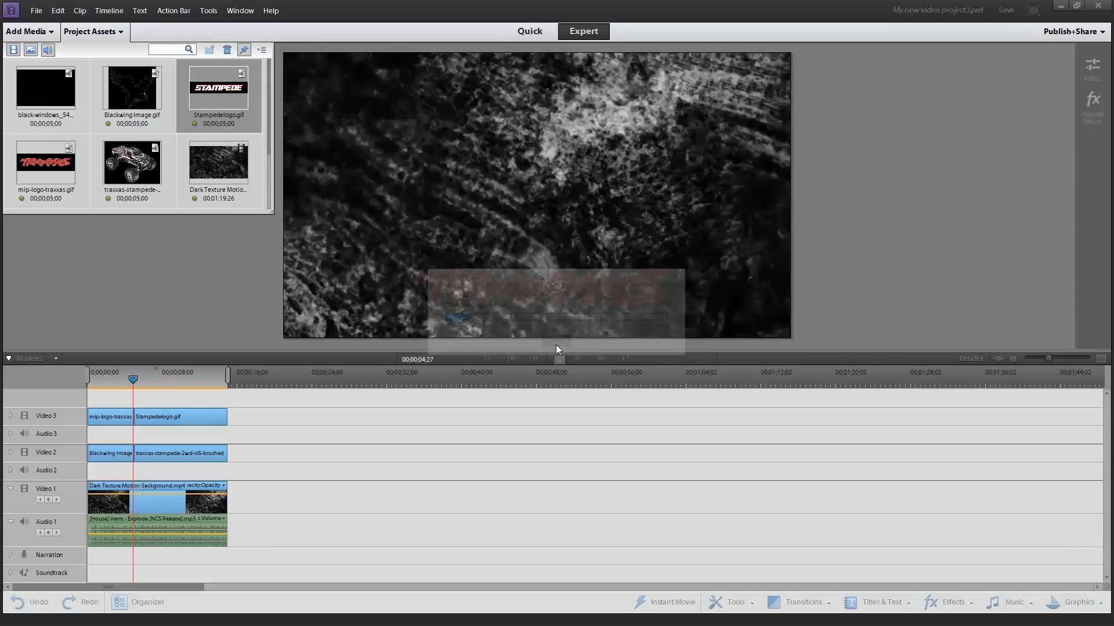
Add the Default Text title on Video 4 at the playhead and extend it to the end of the sequence
left_click(858, 606)
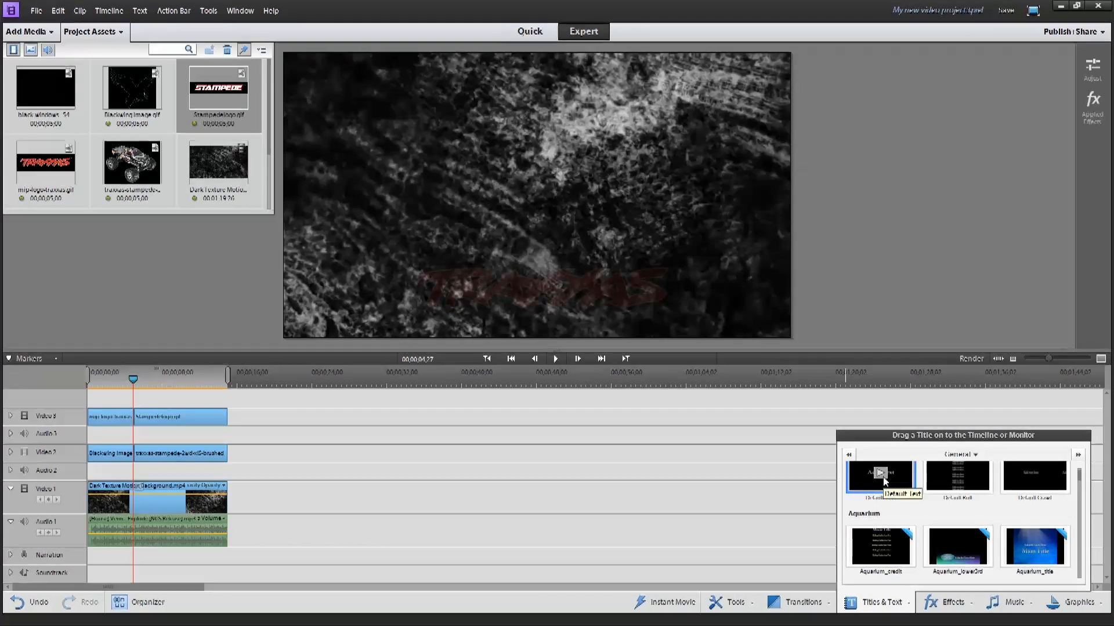
left_click_drag(820, 491, 361, 460)
left_click_drag(256, 483, 137, 558)
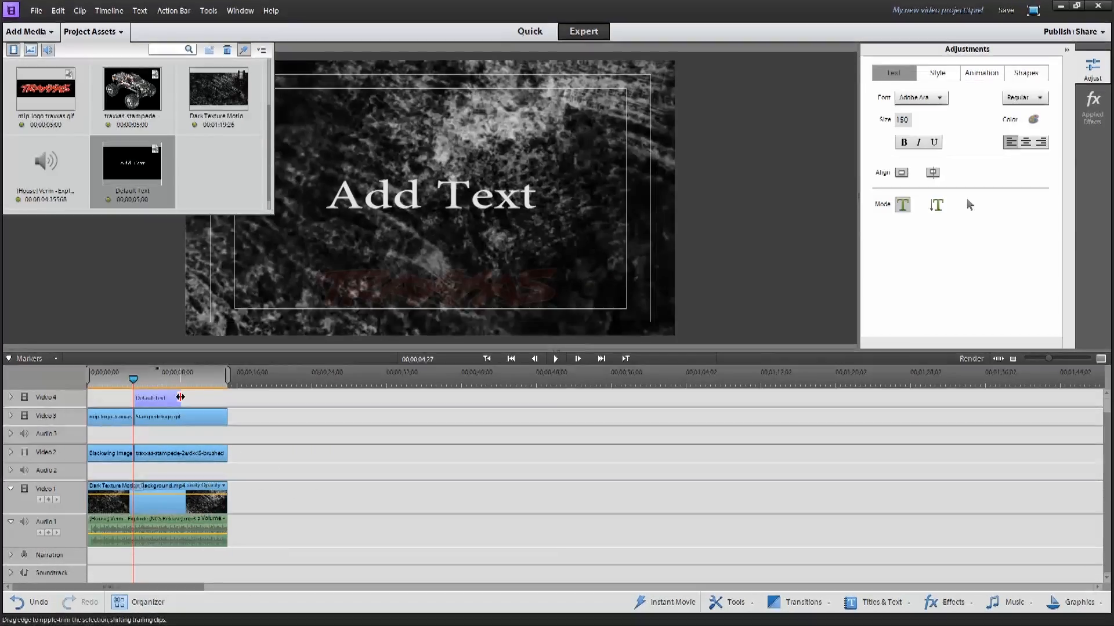
left_click_drag(234, 397, 227, 397)
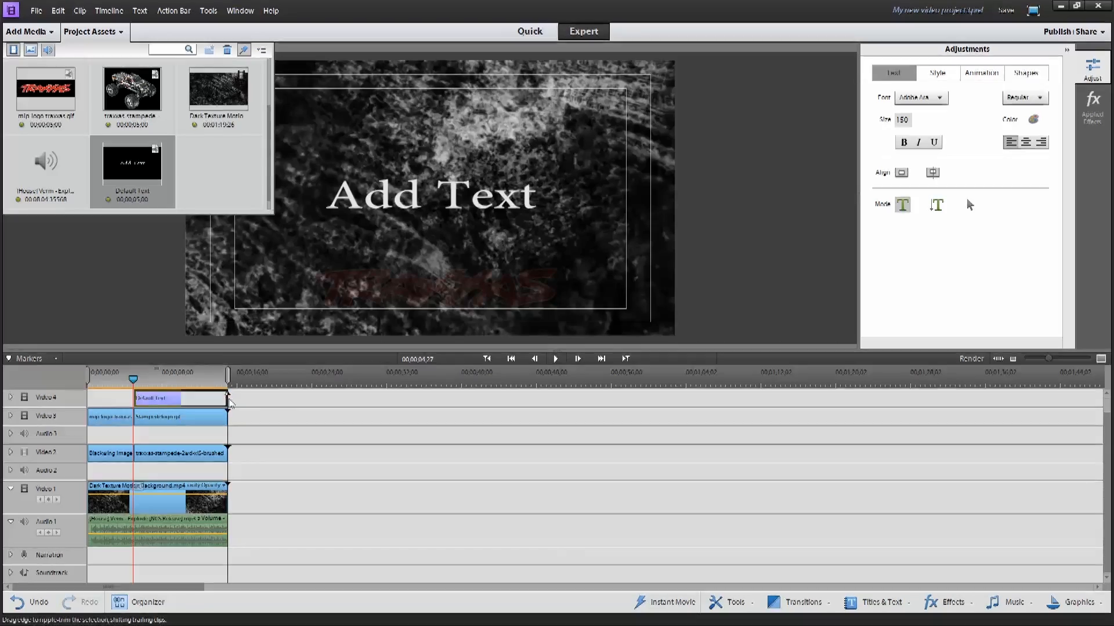
Replace the title text with "Project Blackwing" split over two lines, and save the project
double_click(427, 193)
left_click(390, 194)
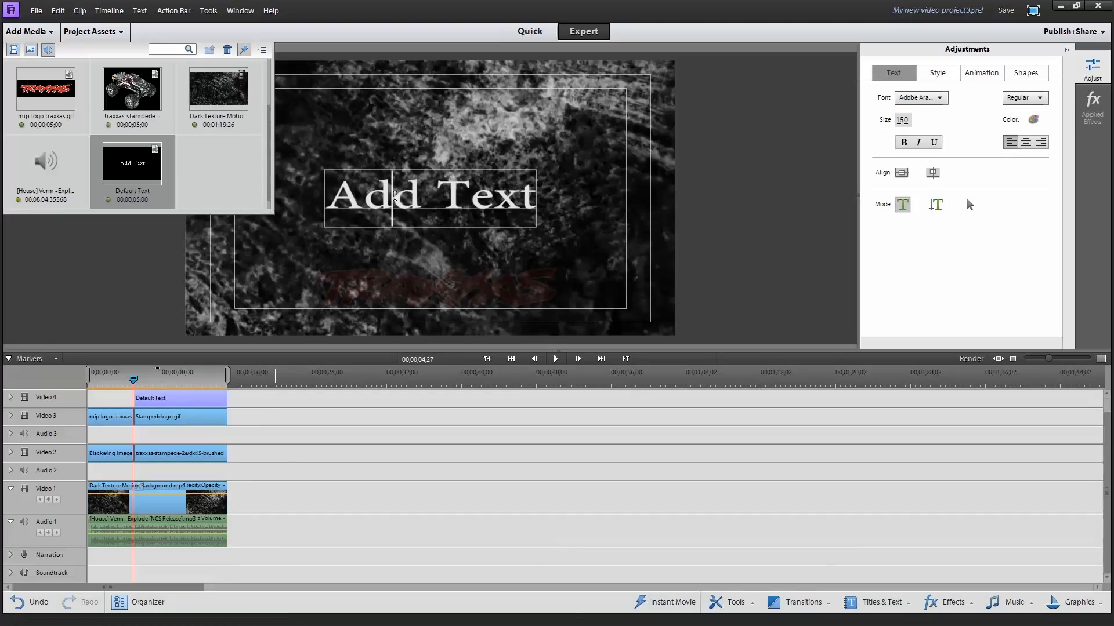
left_click_drag(326, 195, 540, 196)
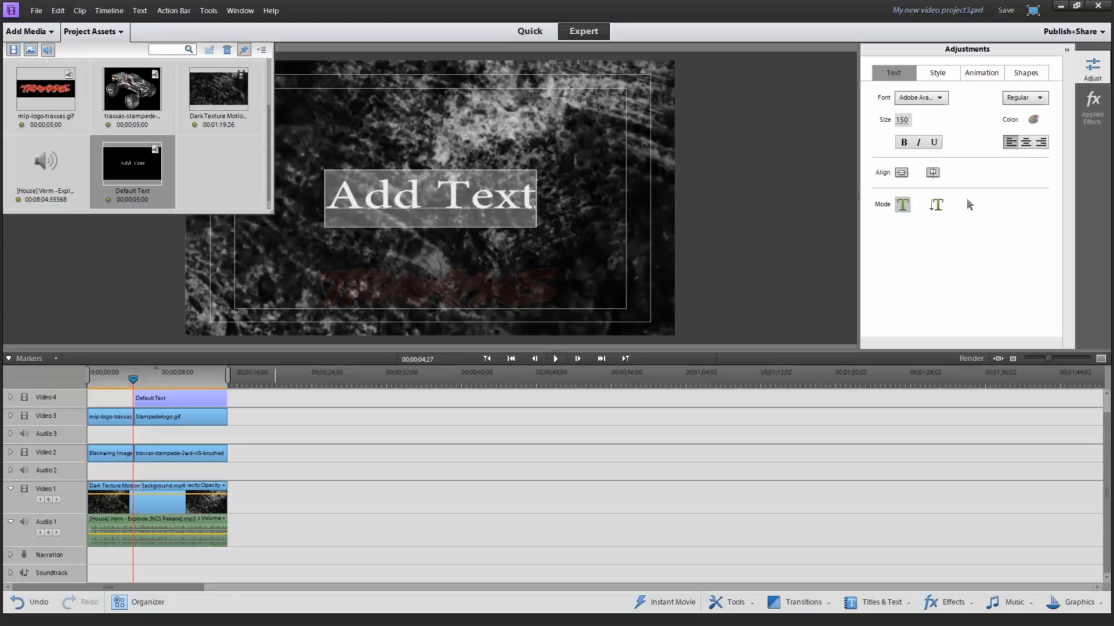
type("Pro")
type("jr")
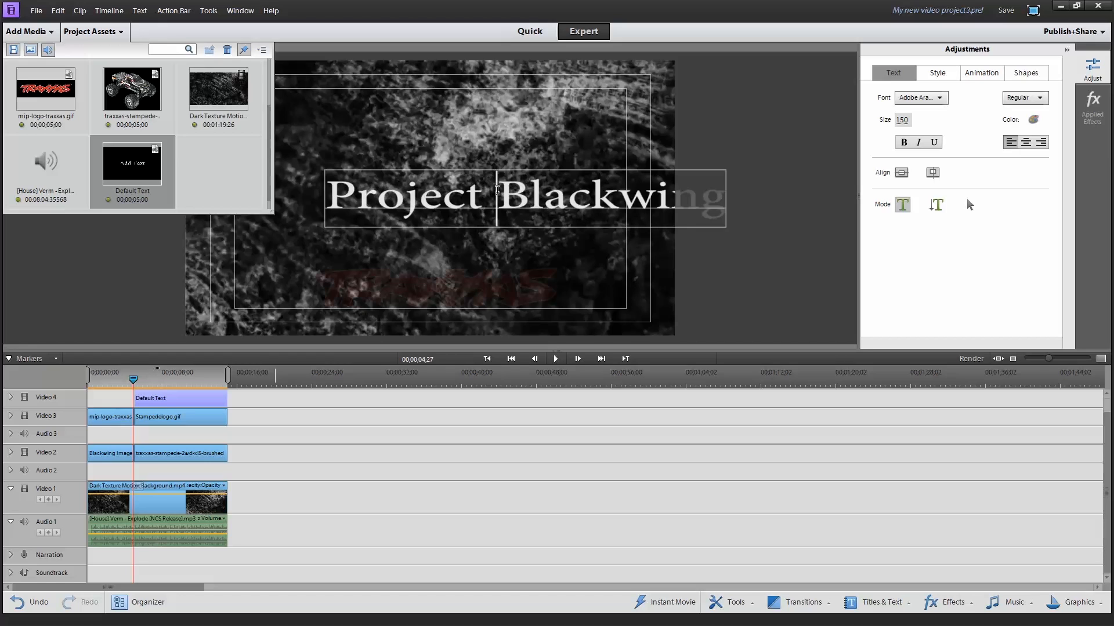
key("Return")
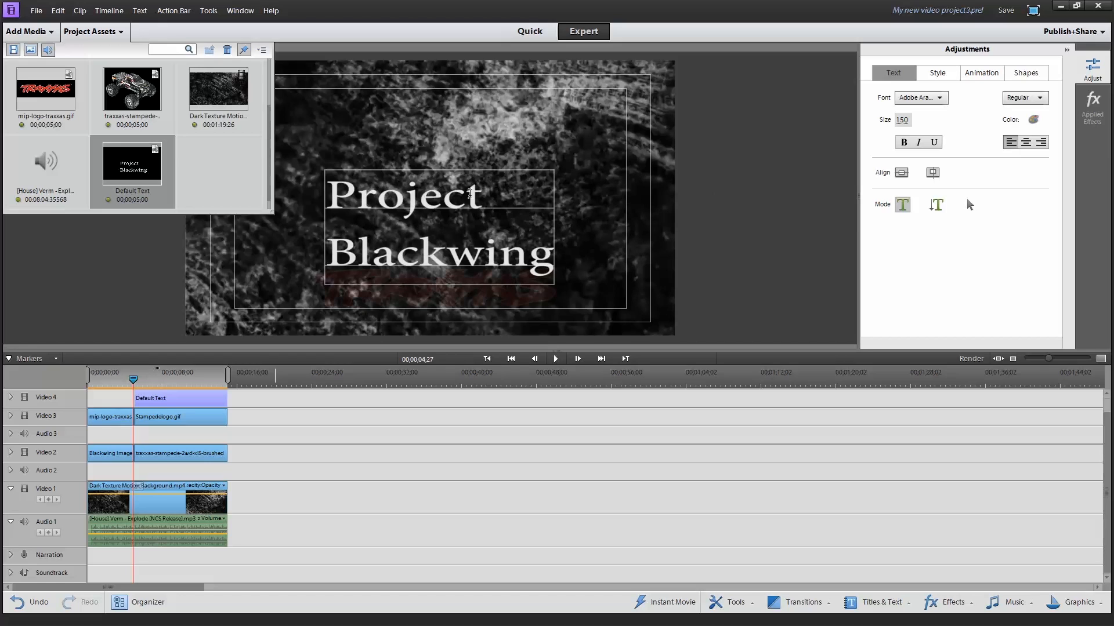
key("ctrl+s")
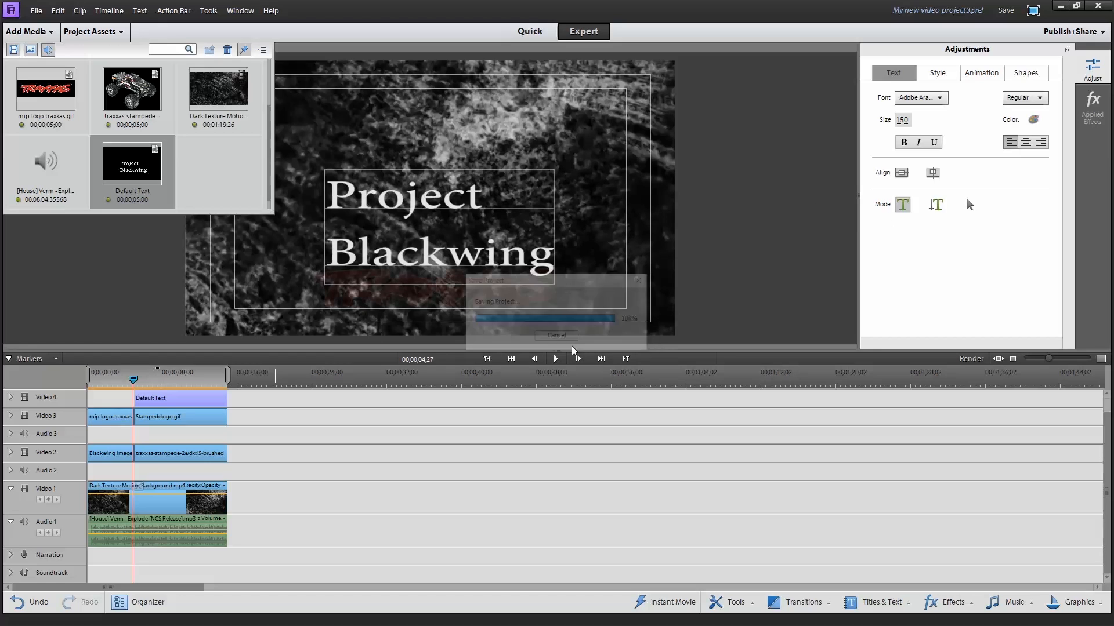
Center-align both lines of the title text and set its font size to 122
left_click_drag(555, 264, 318, 193)
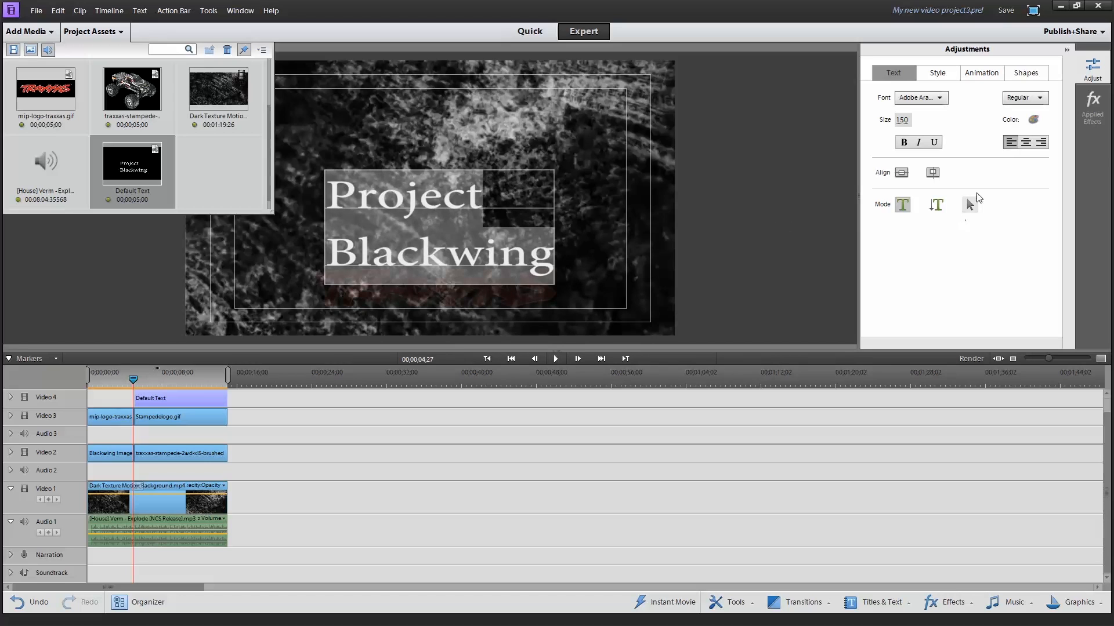
left_click(1025, 142)
left_click(529, 152)
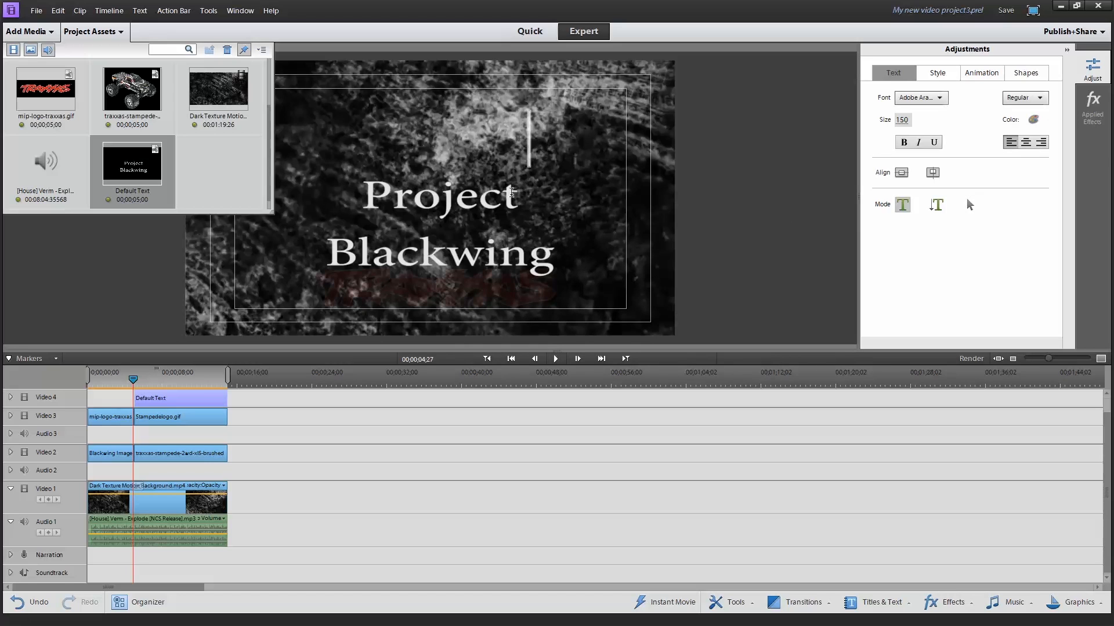
left_click_drag(554, 256, 336, 195)
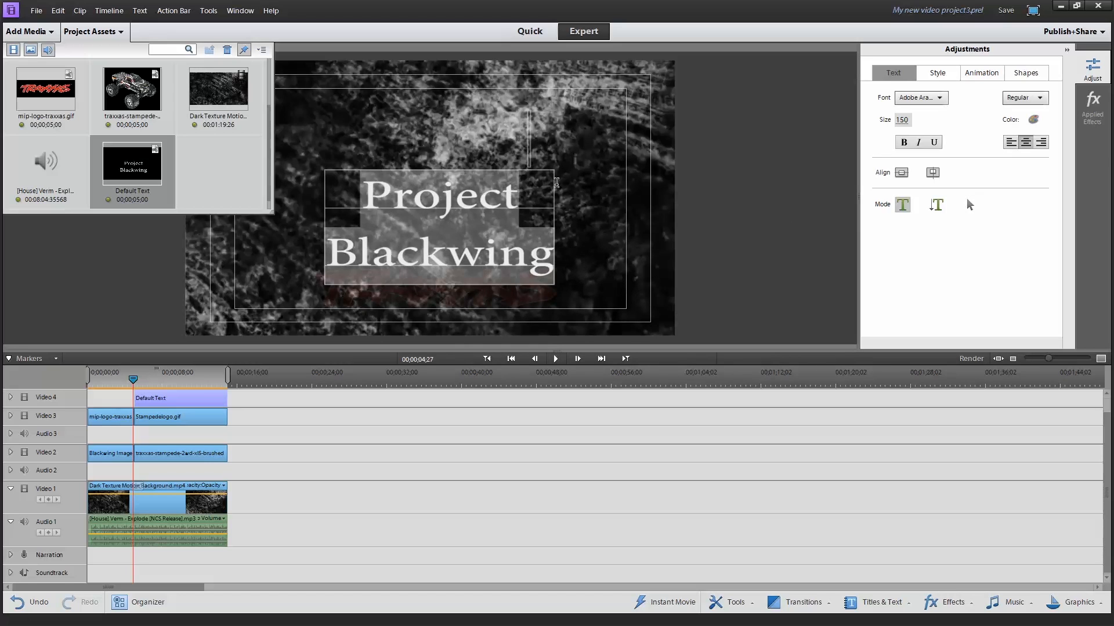
left_click_drag(904, 120, 889, 121)
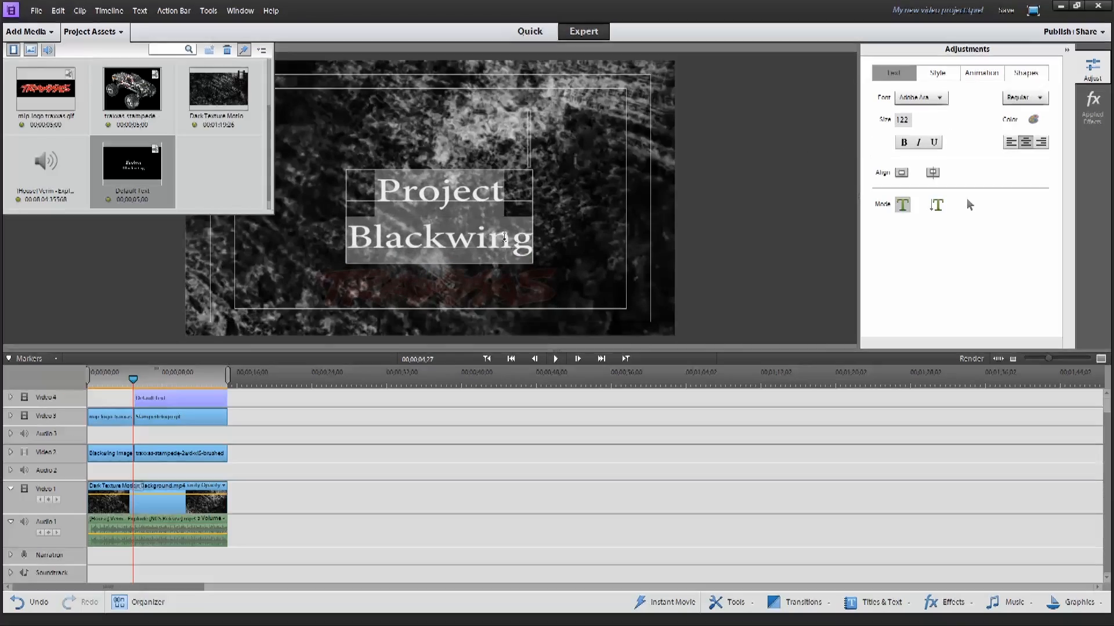
left_click(592, 174)
Move the title text into the lower-right corner of the frame, against the outer safe margin
left_click(969, 204)
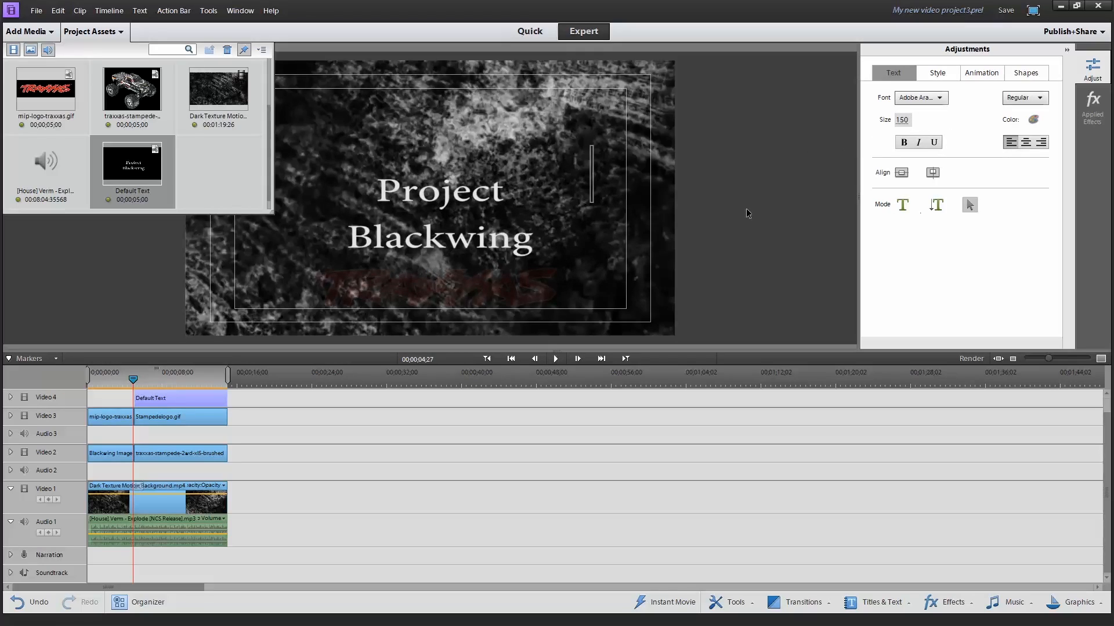
left_click(458, 187)
left_click_drag(457, 188, 595, 270)
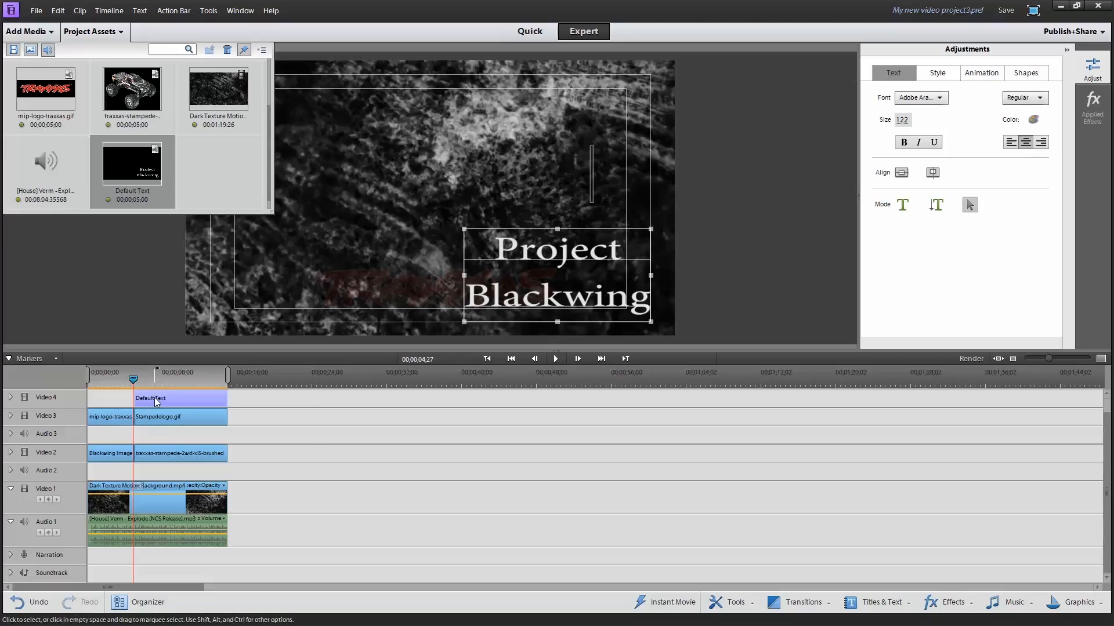
Apply Fade In Video and Fade Out Video to the Default Text clip, and play the sequence from the beginning
right_click(155, 400)
mouse_move(182, 383)
left_click(341, 383)
right_click(176, 402)
mouse_move(192, 380)
left_click(340, 396)
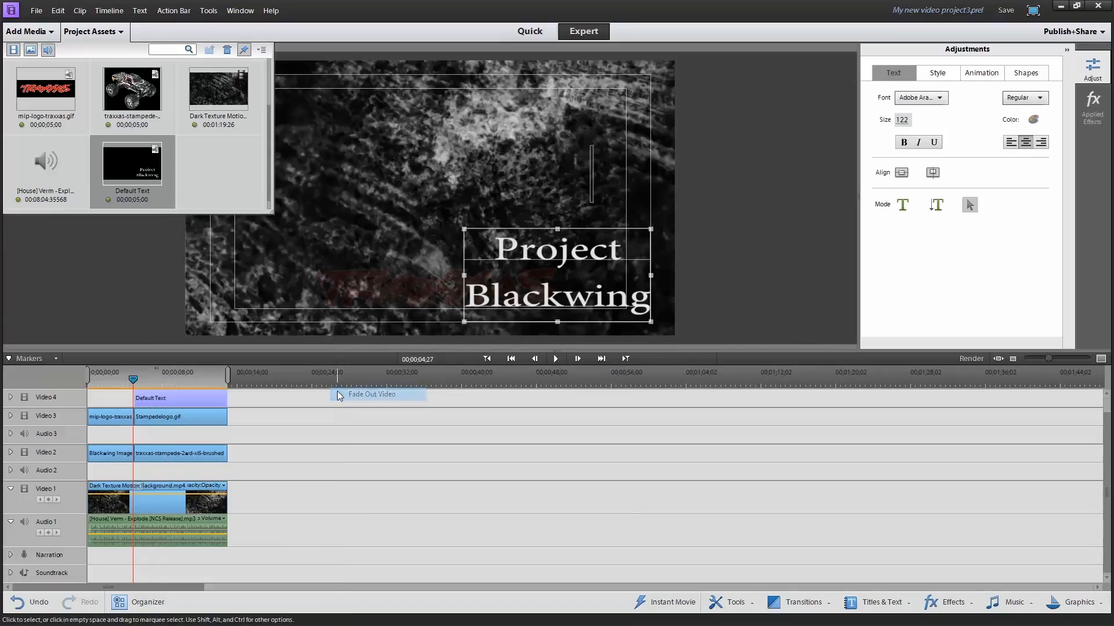
left_click(90, 383)
left_click(88, 386)
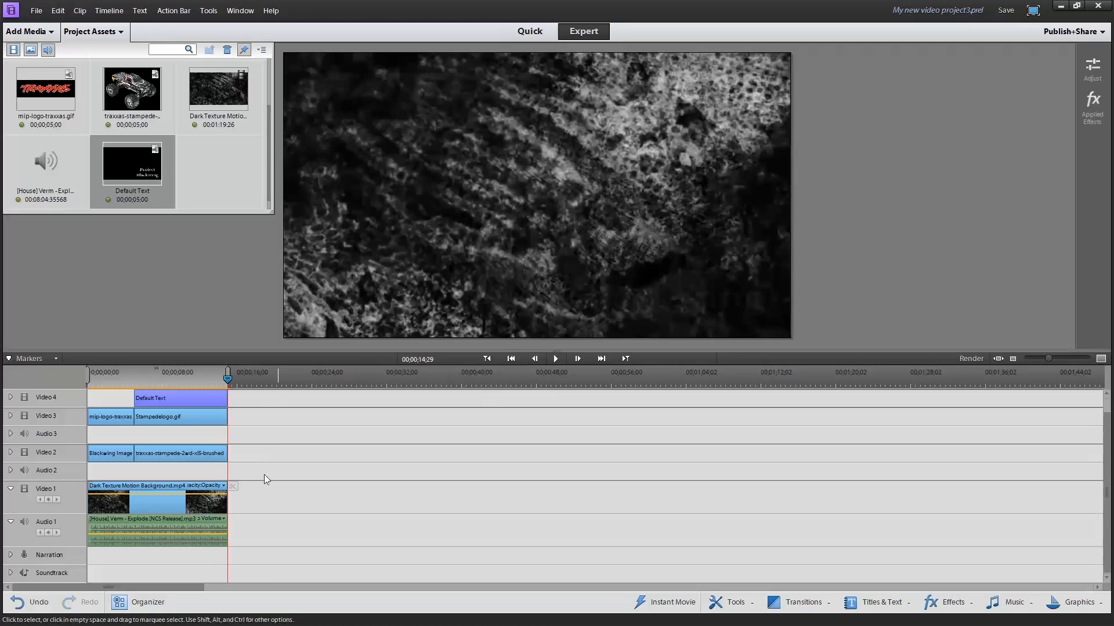
Apply Fade In Video and Fade Out Video to the Dark Texture Motion Background clip in Video 1
right_click(197, 506)
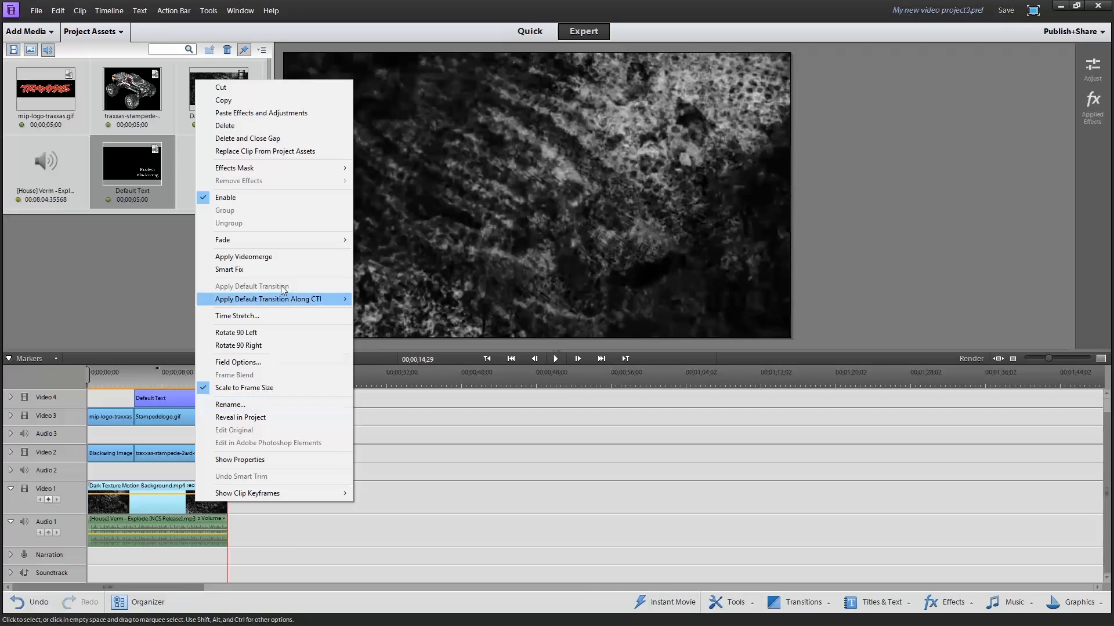
left_click(386, 240)
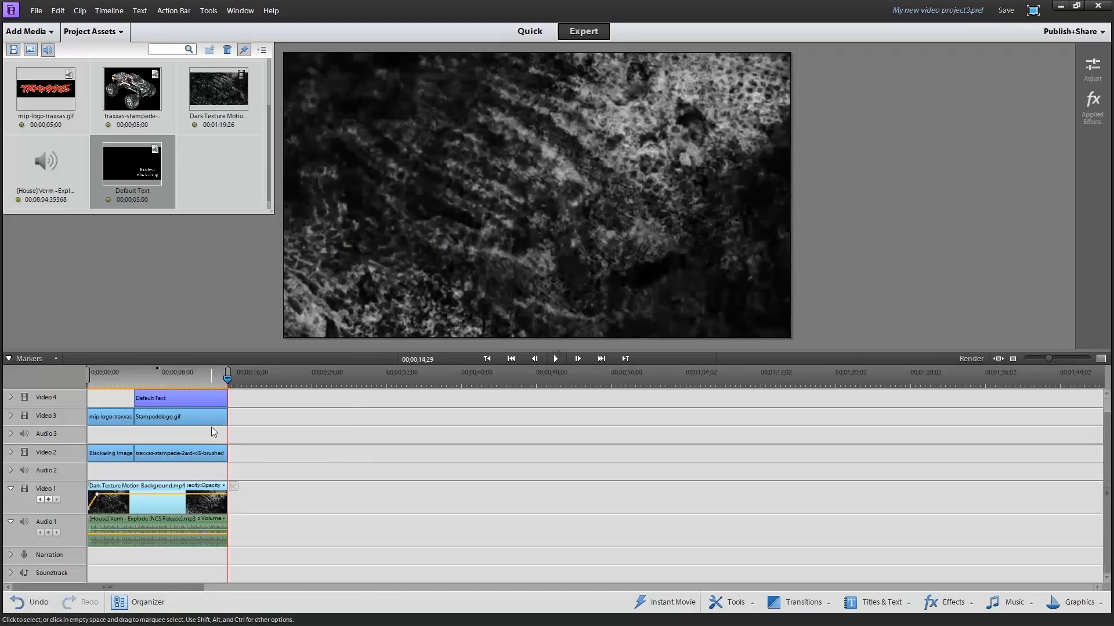
right_click(193, 503)
mouse_move(273, 240)
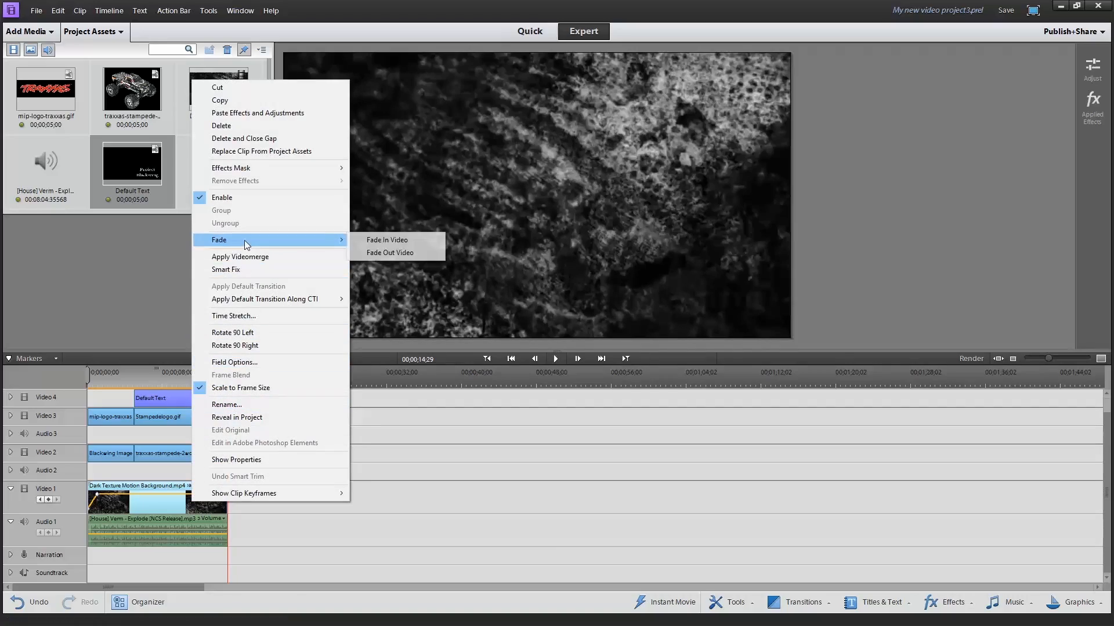
left_click(370, 259)
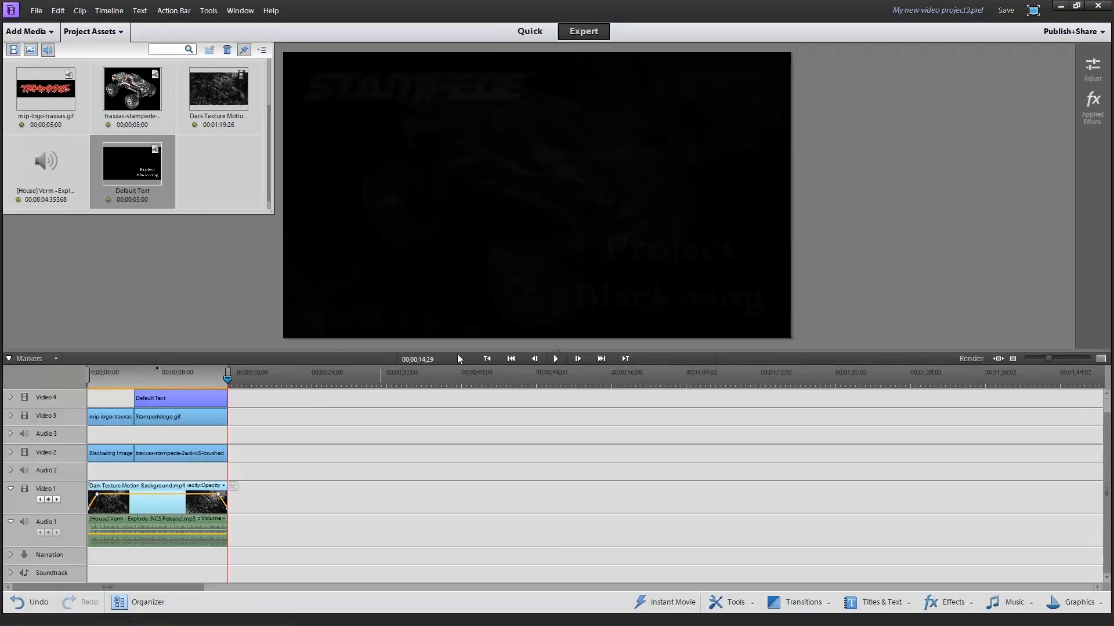
Play the opening of the sequence to check the background's fade-in, and pause once the Blackwing image is fully shown
left_click(487, 358)
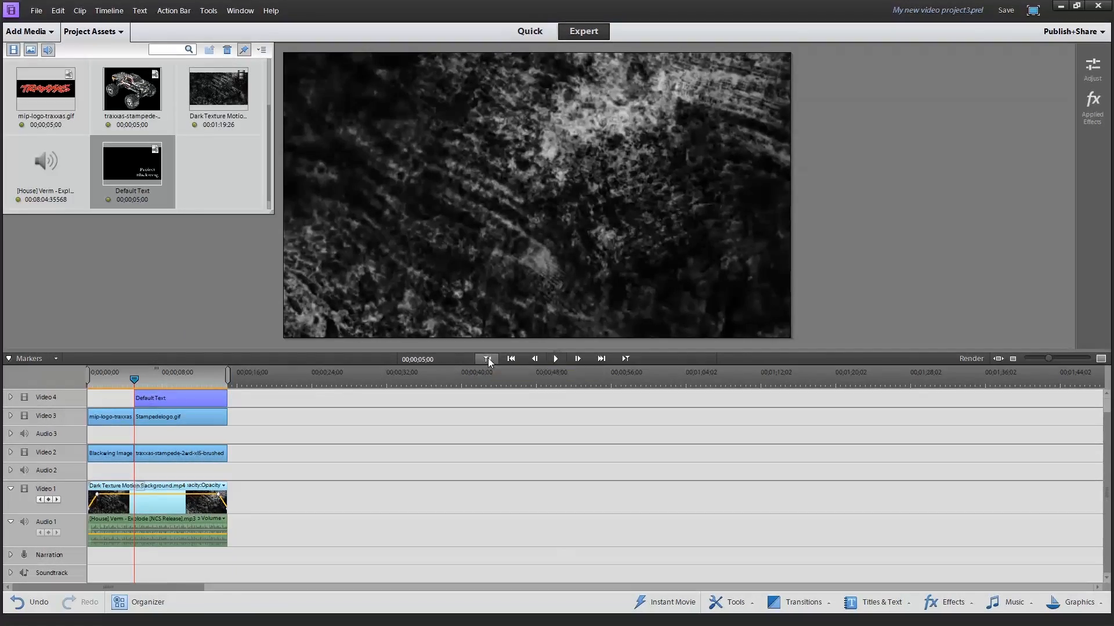
left_click(487, 359)
left_click(555, 358)
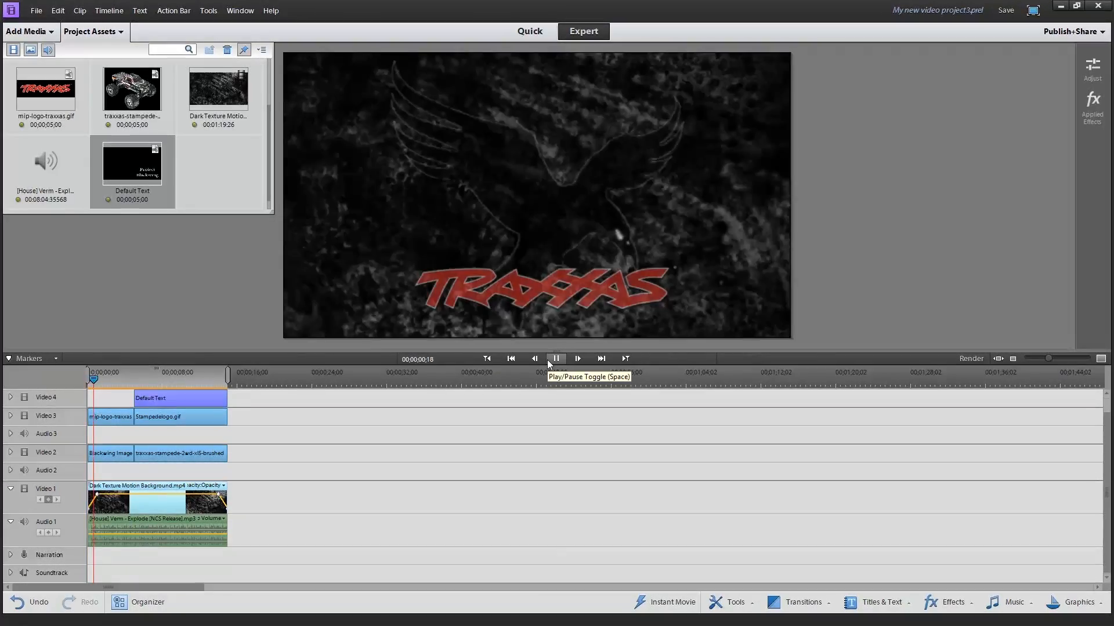
left_click(555, 359)
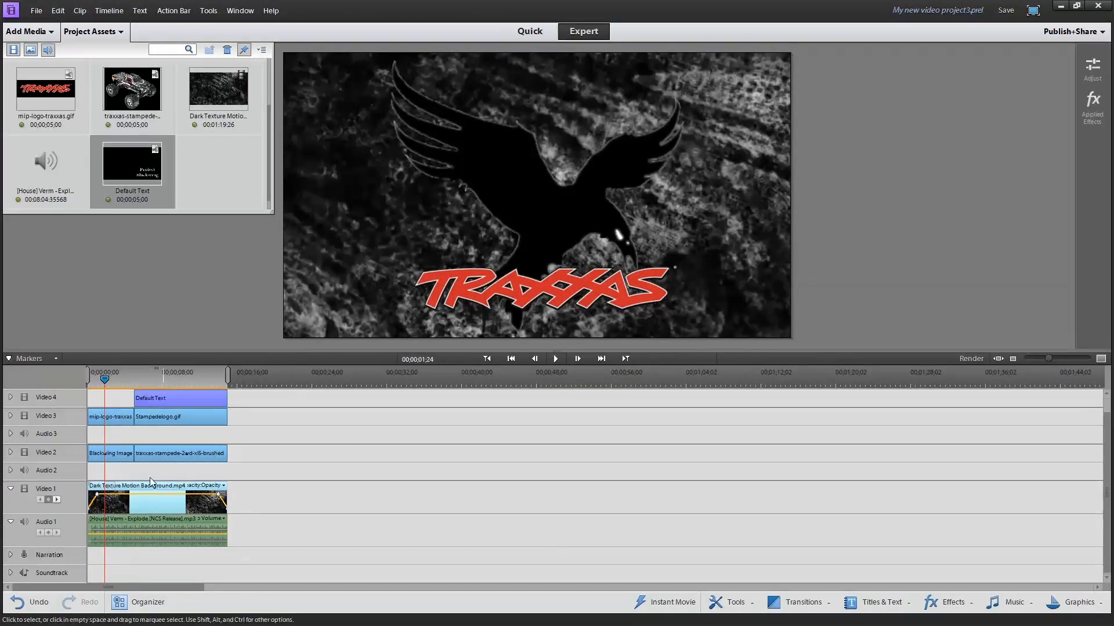
Try to trim the start of the Blackwing image clip in Video 2
left_click_drag(95, 454, 95, 455)
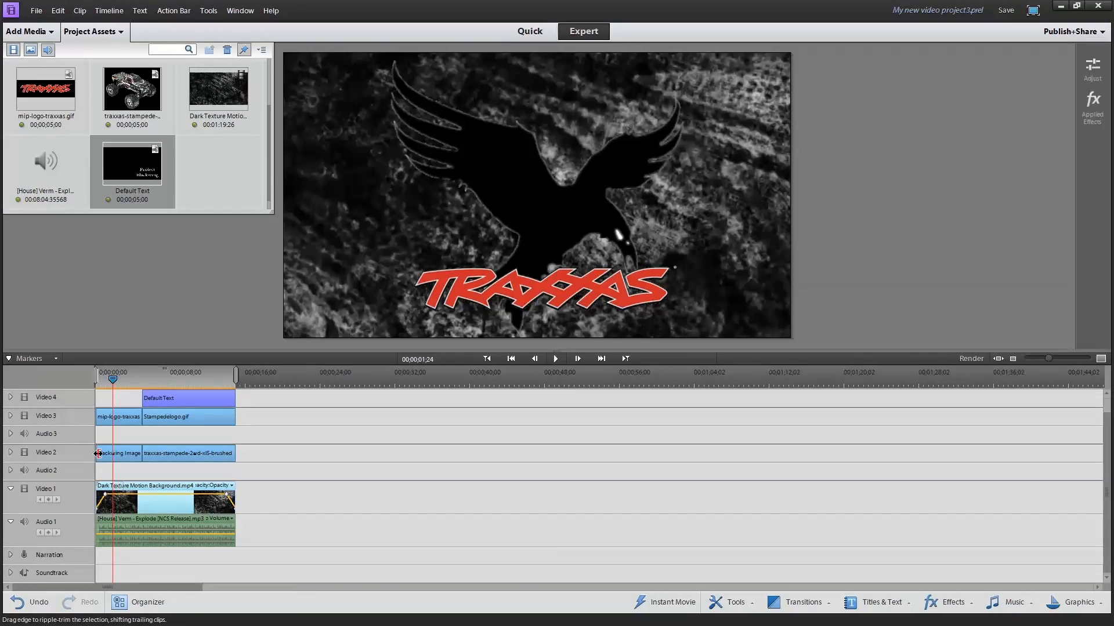
left_click(103, 453)
left_click_drag(95, 453, 105, 453)
double_click(129, 457)
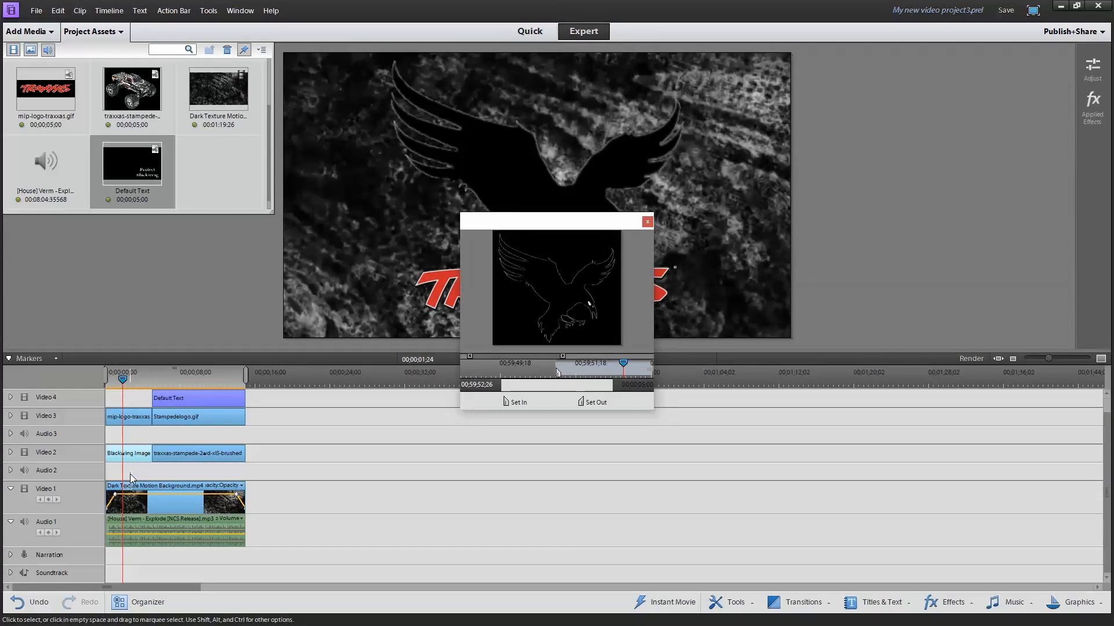
left_click(648, 221)
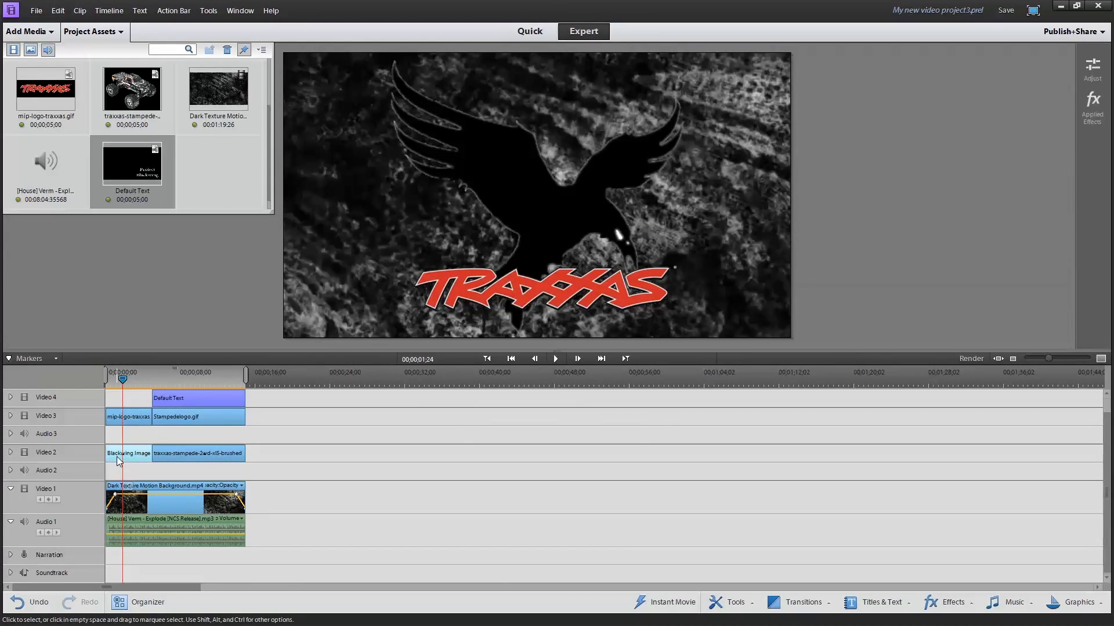
Trim one second from the starts of the Blackwing and mip-logo-traxxas clips so they begin where the background's fade-in ends
left_click_drag(108, 458, 114, 456)
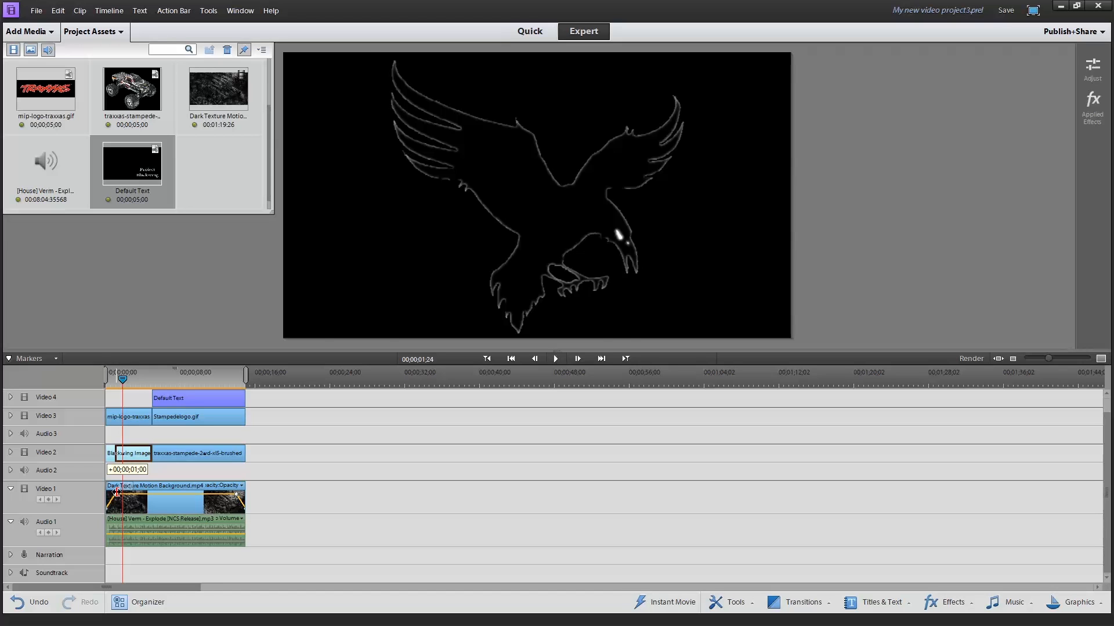
left_click_drag(117, 493, 117, 494)
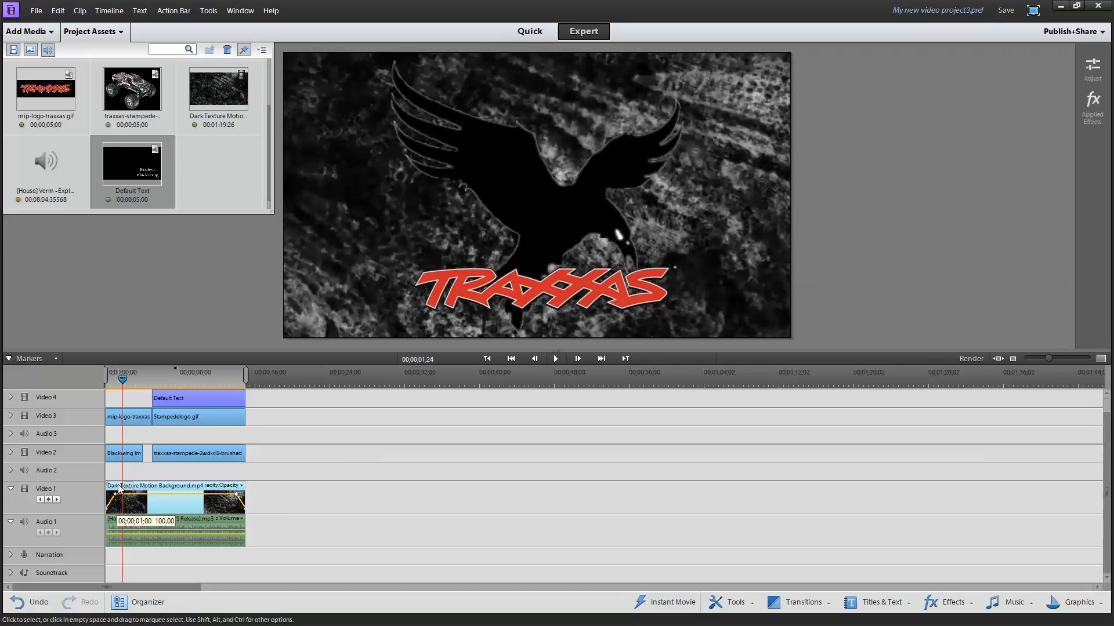
left_click_drag(125, 454, 131, 454)
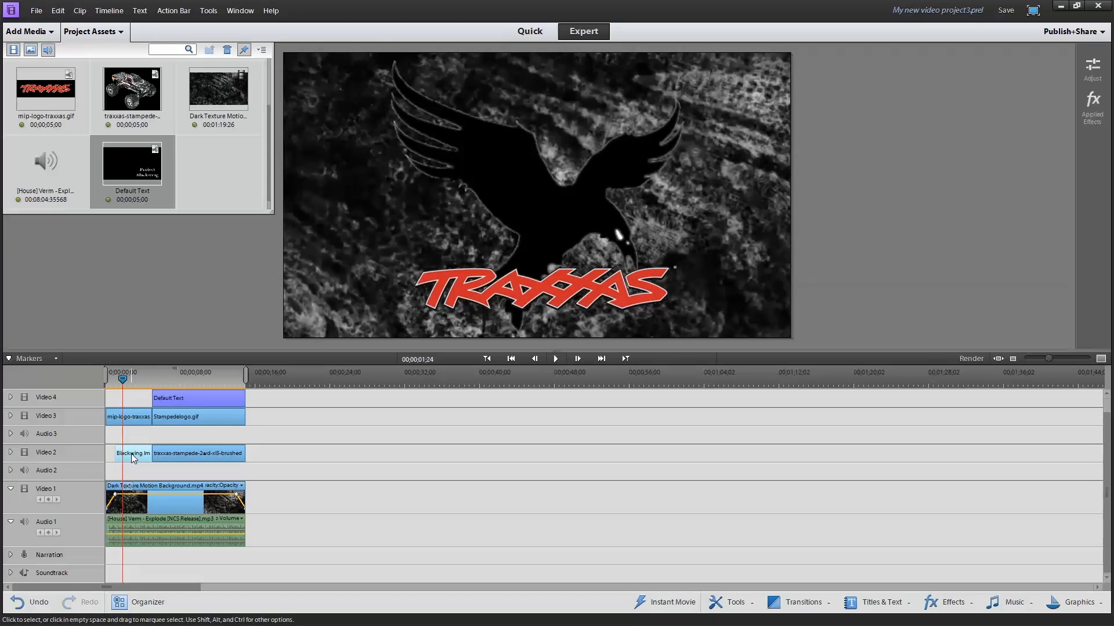
left_click(123, 418)
mouse_move(106, 418)
left_mouse_down()
mouse_move(123, 422)
mouse_move(121, 433)
left_mouse_up()
Trim the truck, Stampedelogo and Default Text clips to end where the background's fade-out begins, and return the playhead to the start
left_click_drag(242, 460, 235, 493)
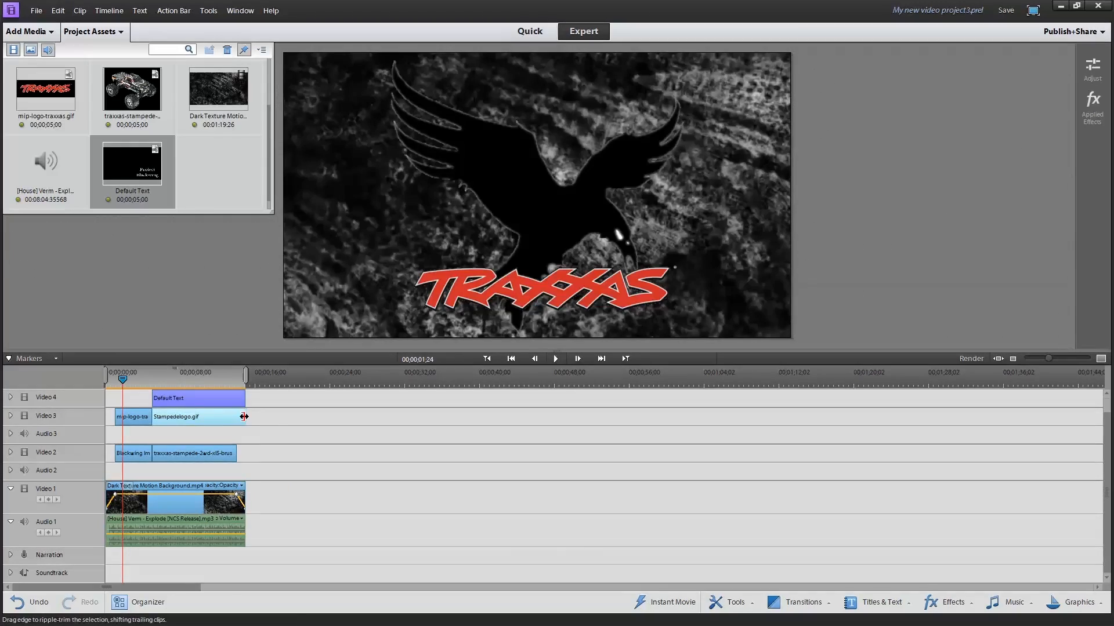
left_click_drag(243, 417, 236, 400)
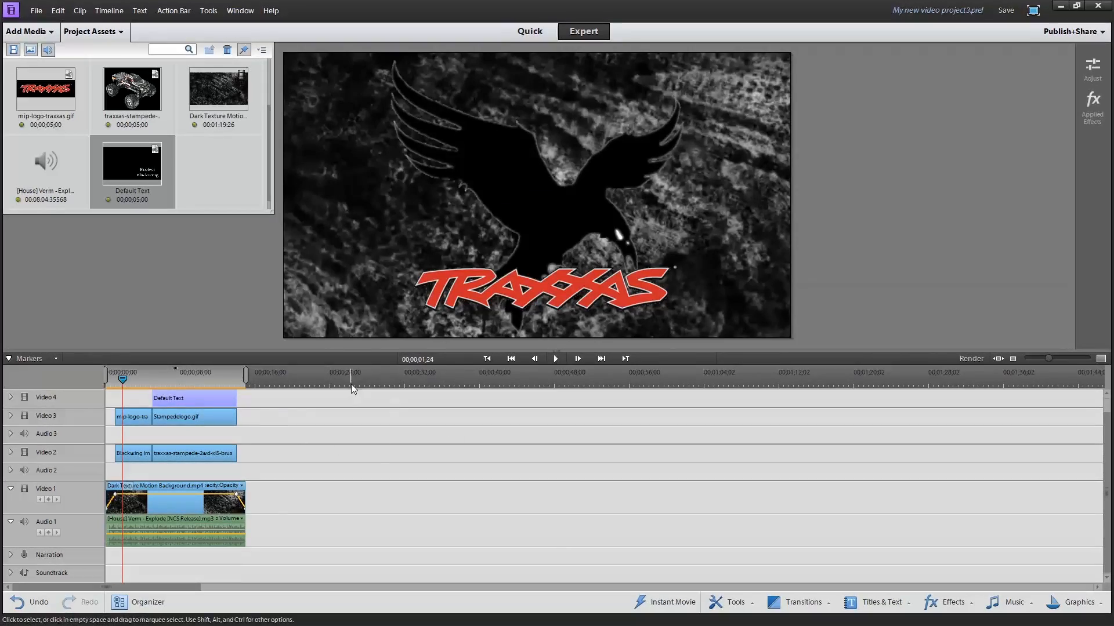
left_click(493, 359)
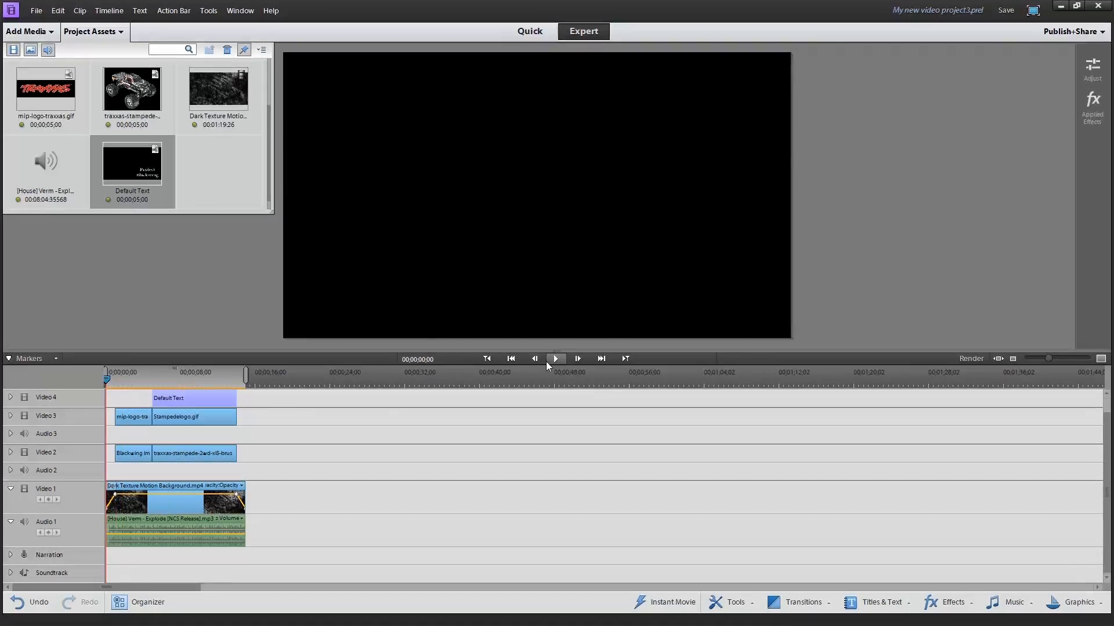
Apply Fade In Video to the trimmed Blackwing image and mip-logo-traxxas clips after checking the opening
left_click(549, 362)
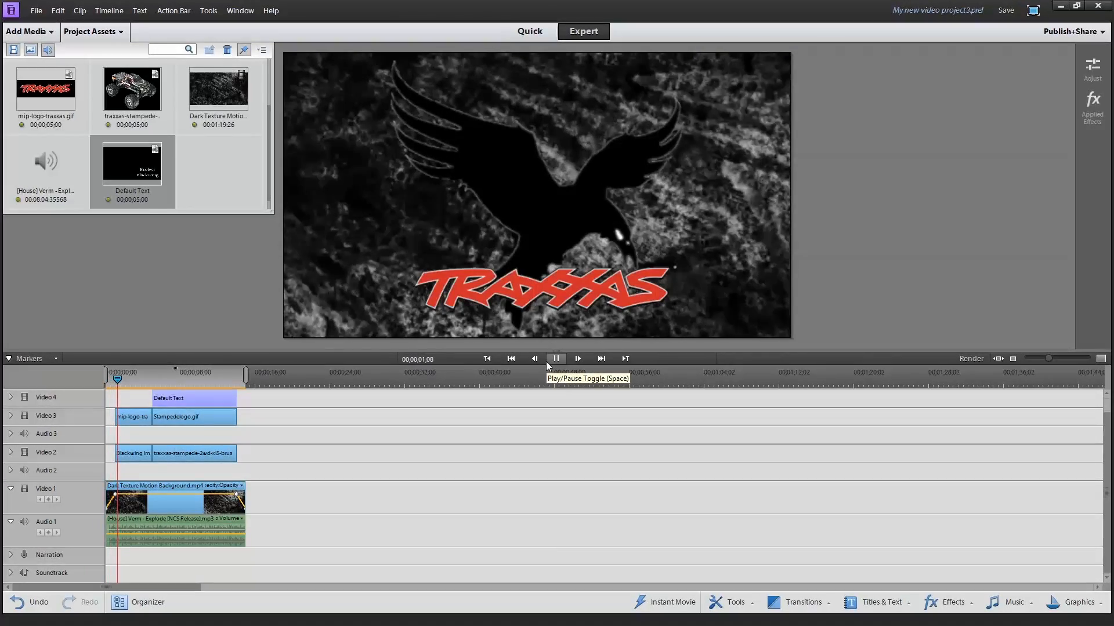
left_click(548, 362)
left_click(139, 453)
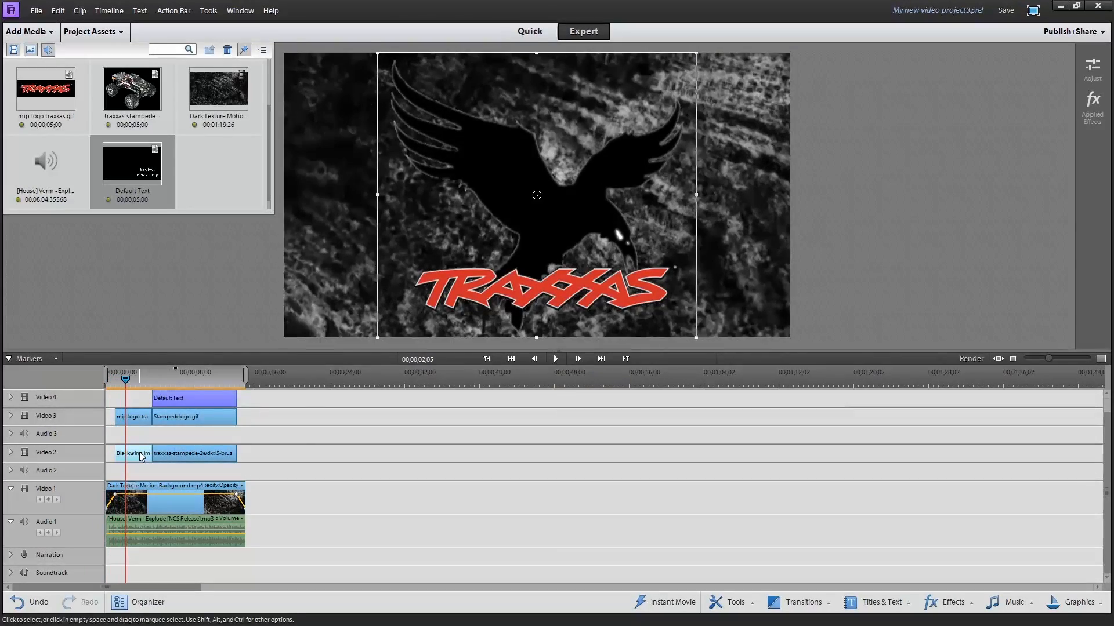
right_click(139, 453)
mouse_move(220, 206)
left_click(334, 207)
right_click(123, 417)
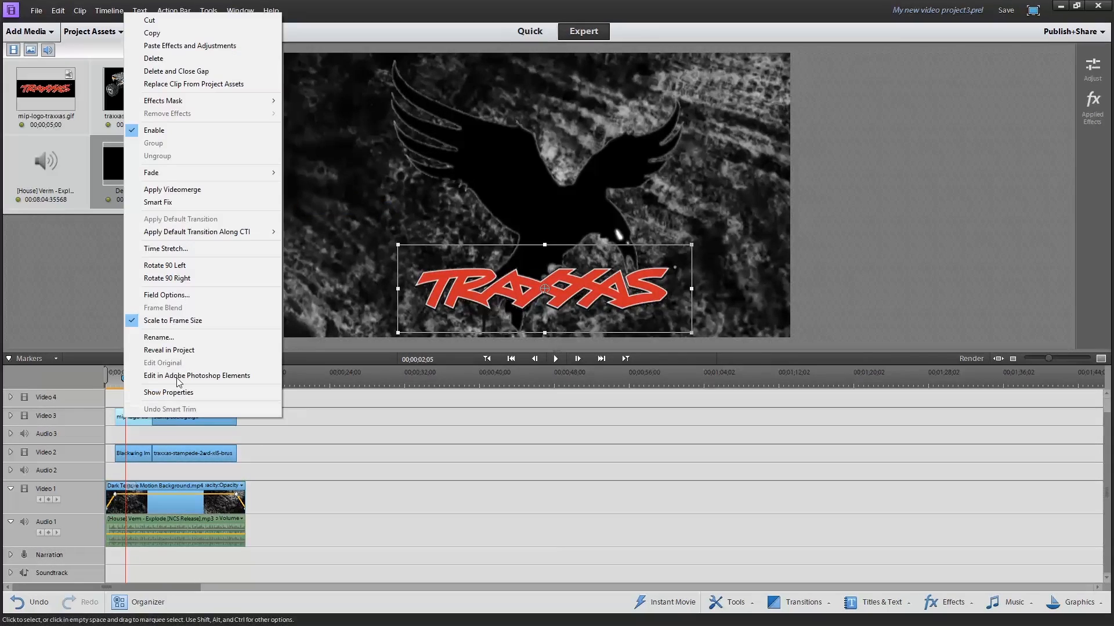
mouse_move(183, 175)
left_click(297, 173)
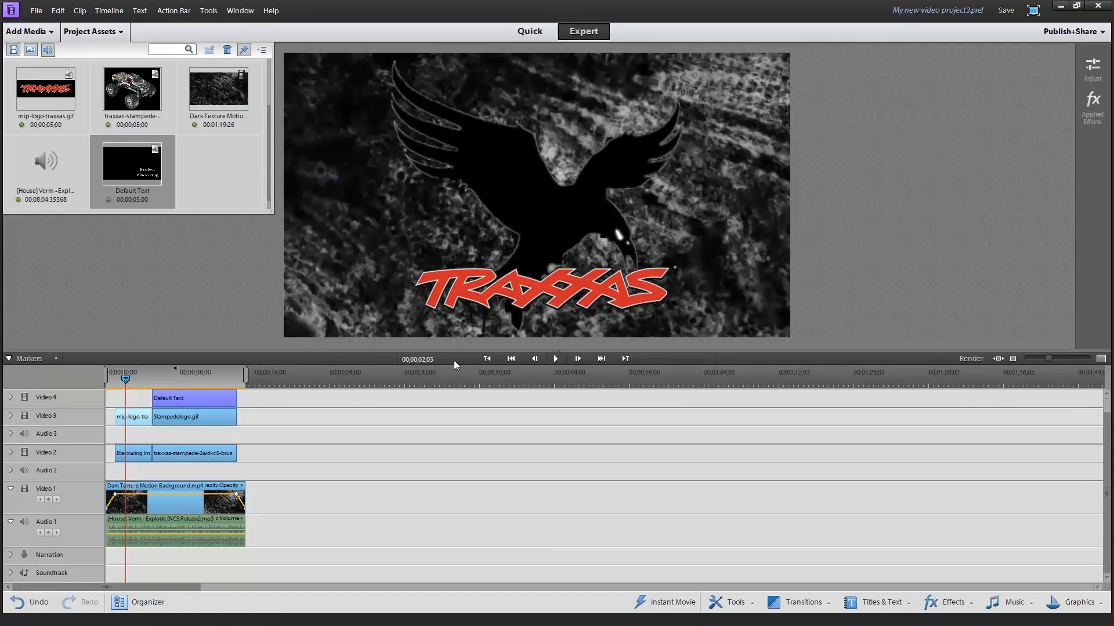
Apply Fade Out Video to the Stampedelogo, Default Text and traxxas-stampede truck clips
left_click_drag(132, 380, 102, 381)
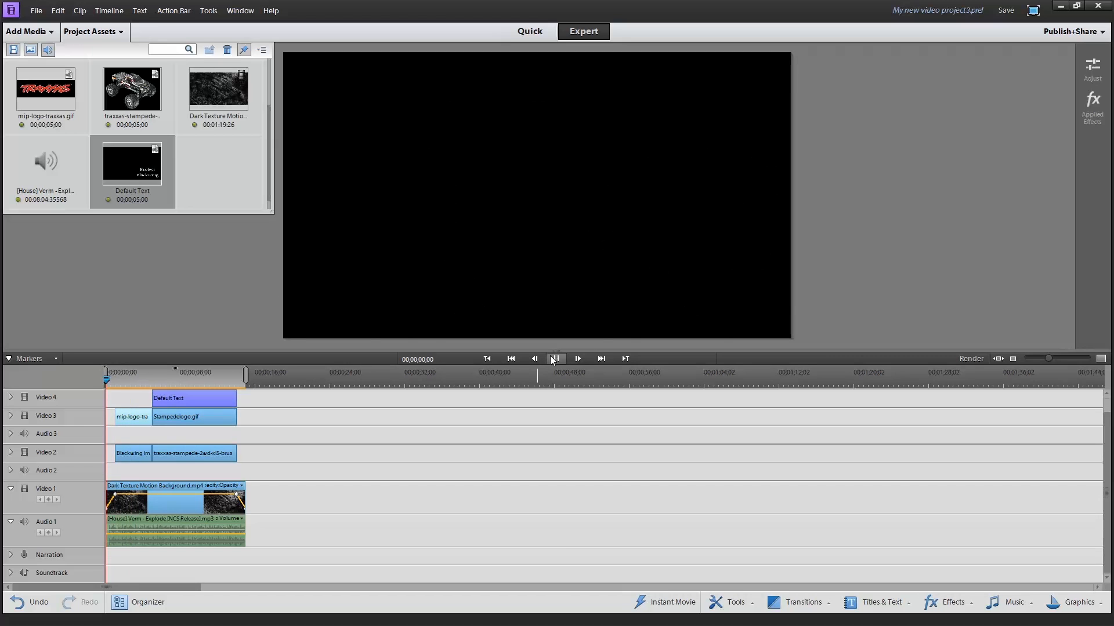
left_click(554, 359)
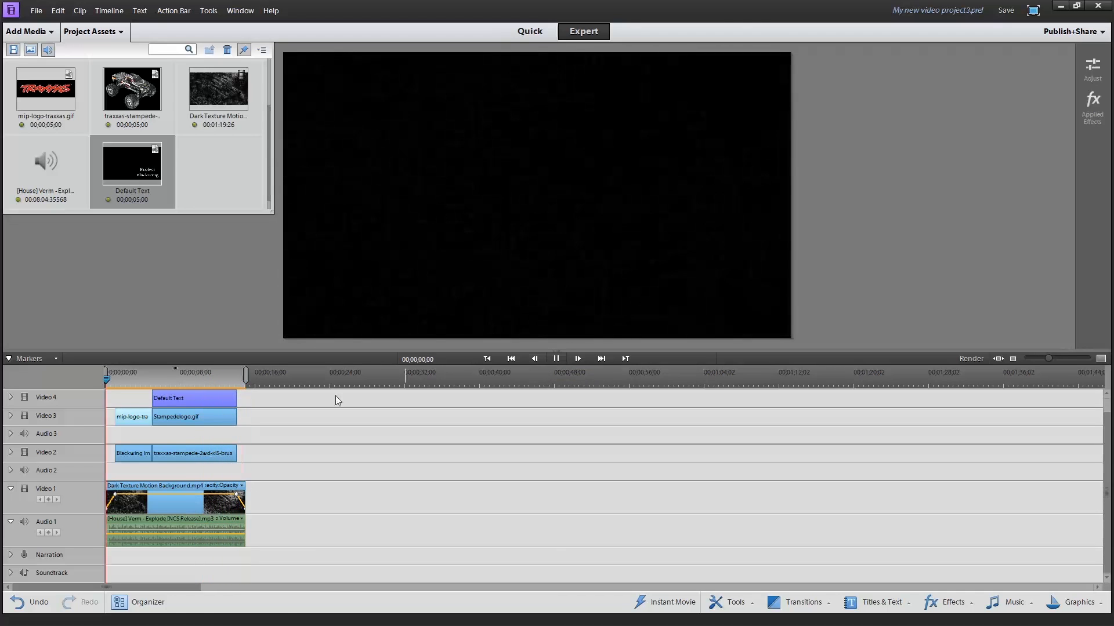
left_click(216, 417)
right_click(215, 418)
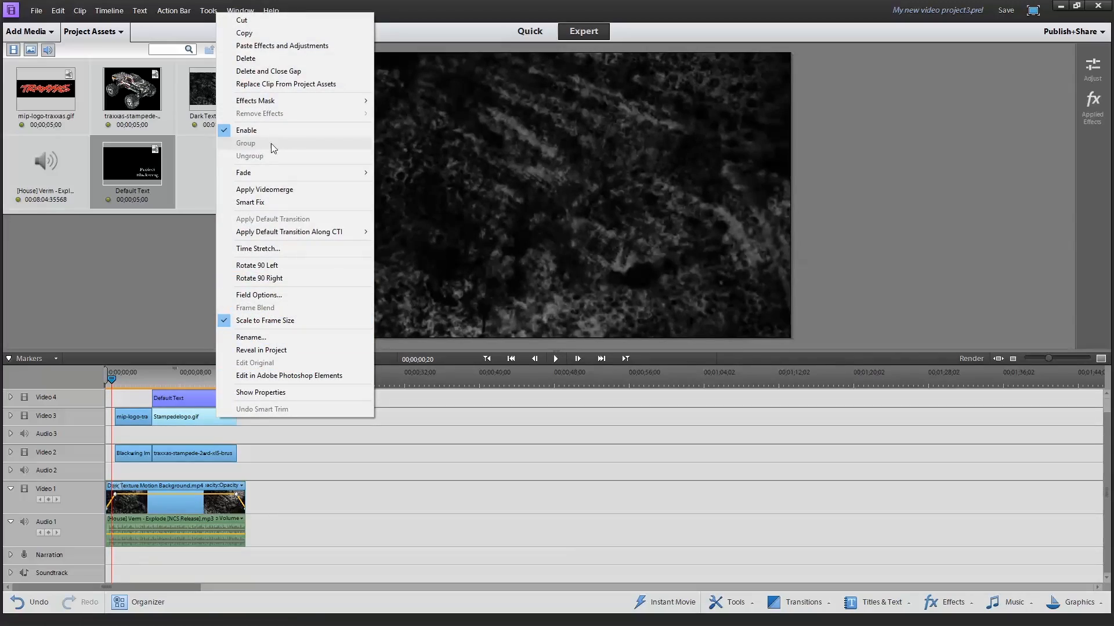
mouse_move(290, 173)
left_click(398, 185)
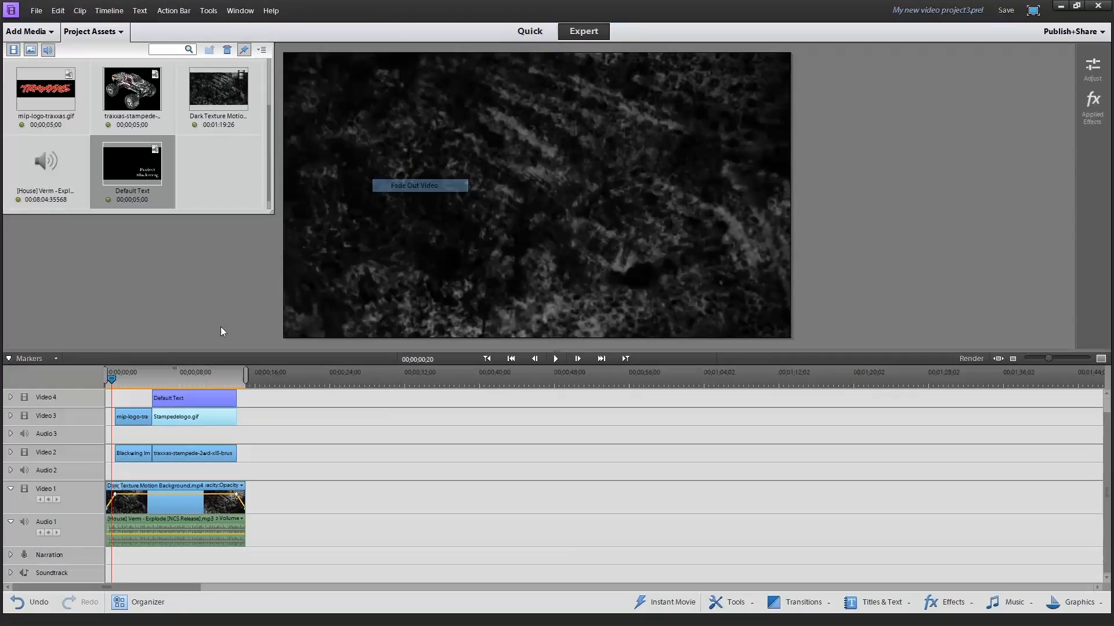
left_click(176, 397)
right_click(177, 397)
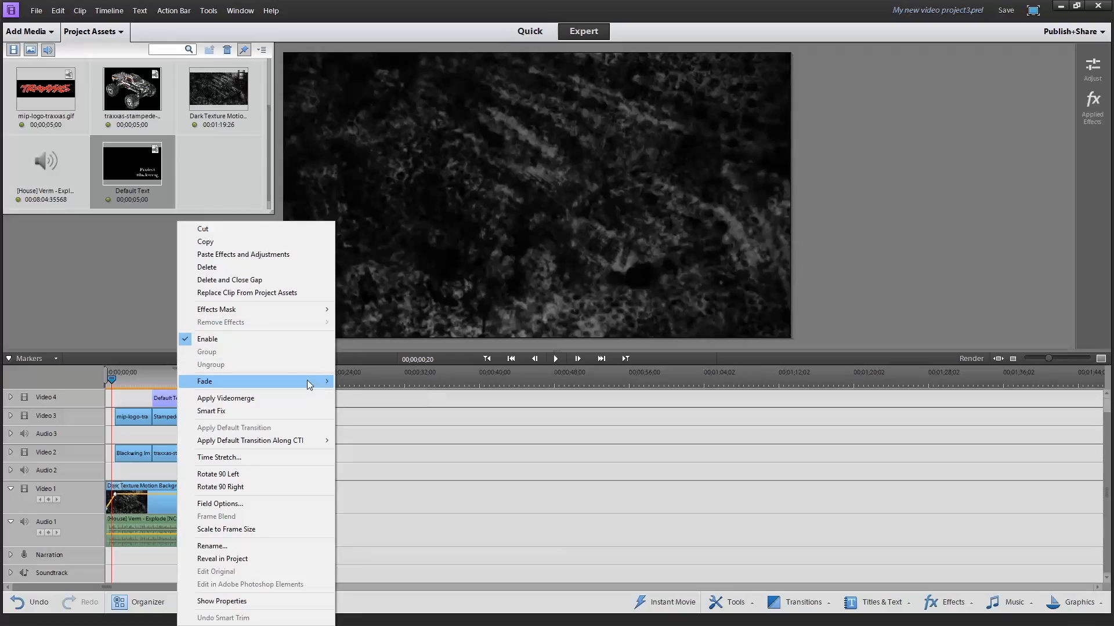
left_click(365, 381)
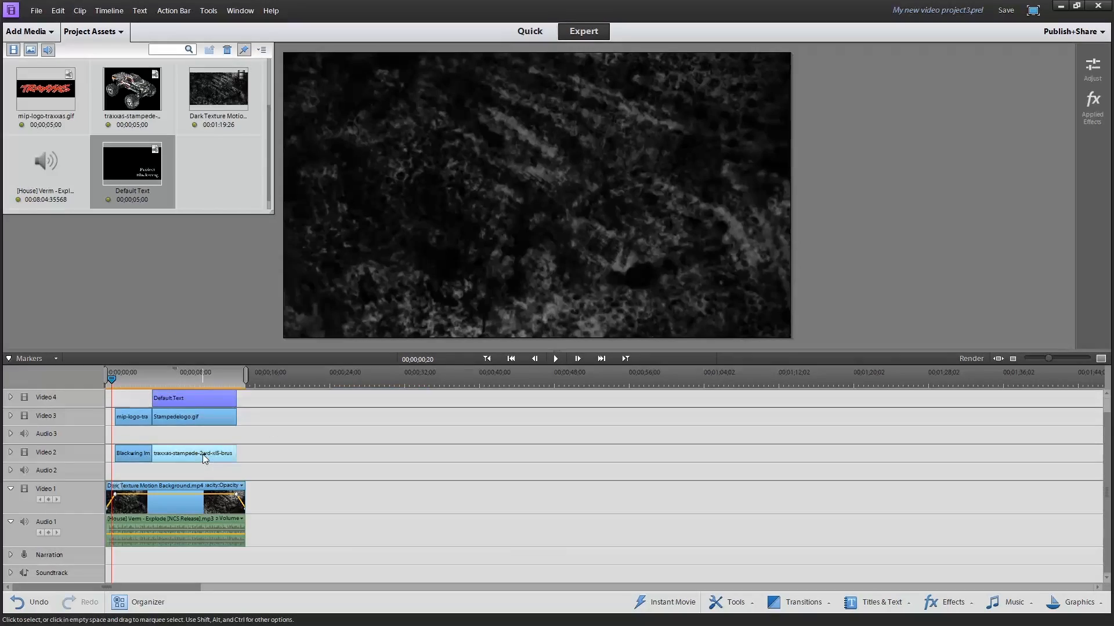
right_click(203, 454)
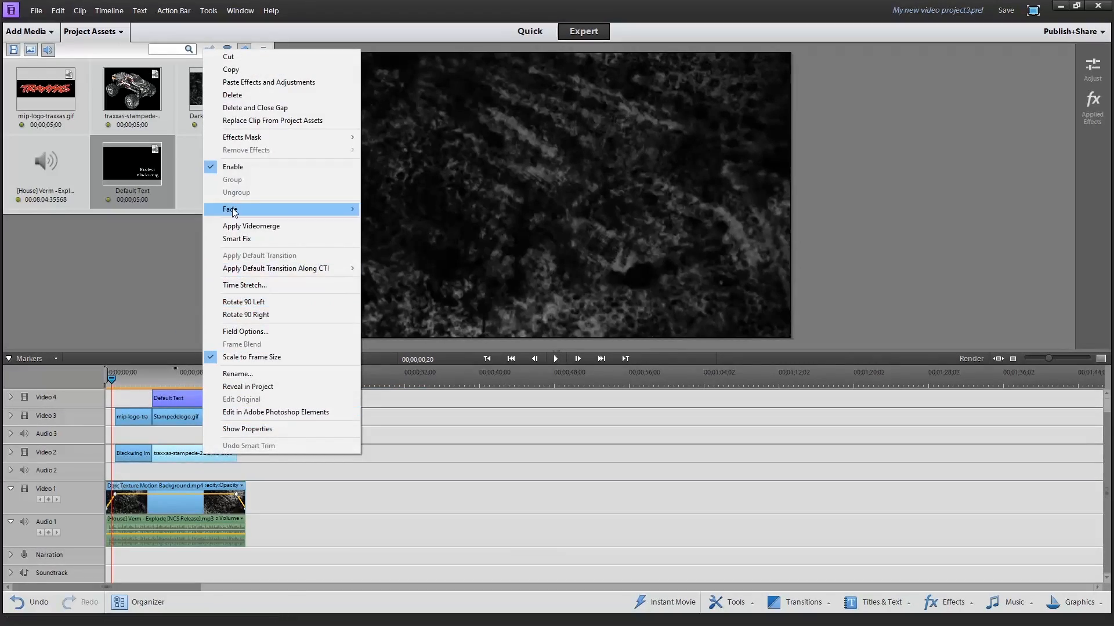
mouse_move(233, 209)
left_click(394, 222)
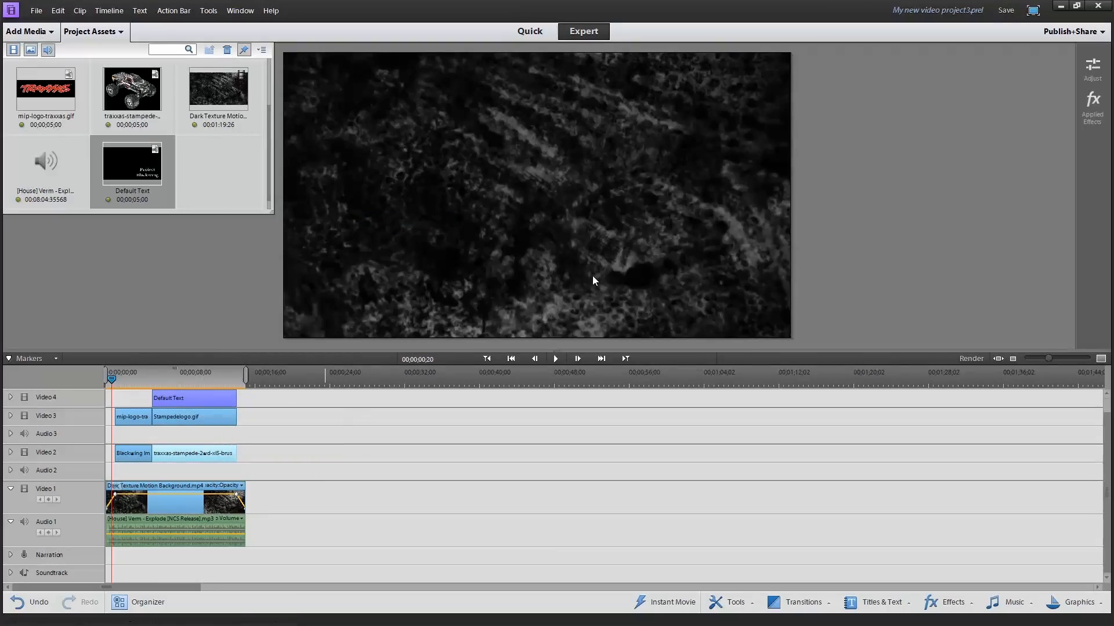
Extend the ends of the Blackwing image and mip-logo-traxxas clips by about 28 frames, and play the sequence from near its start
left_click(552, 360)
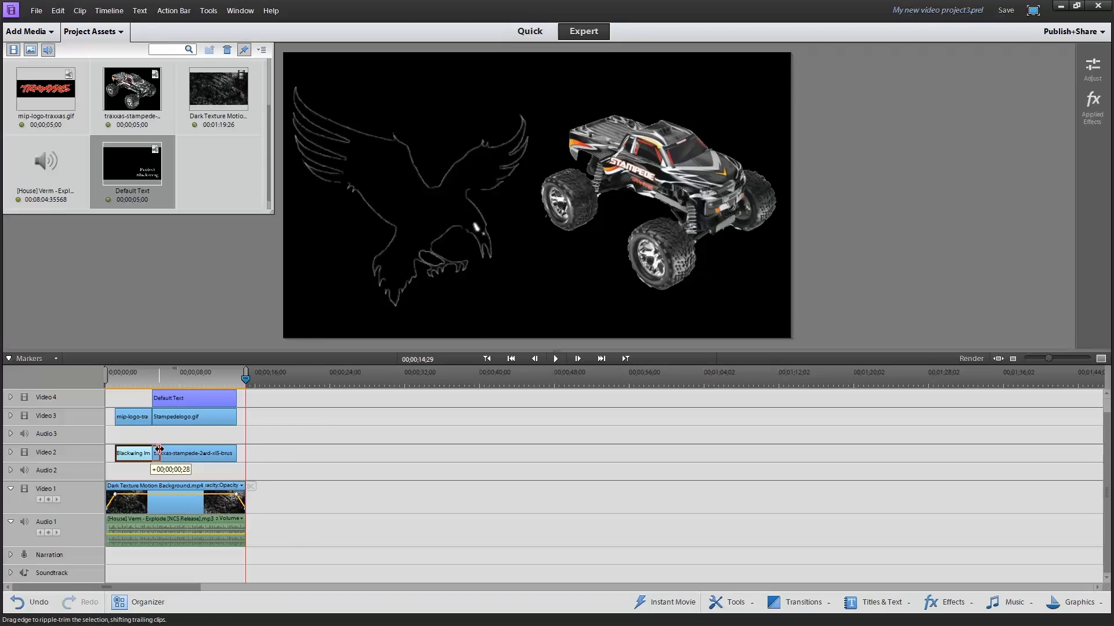
left_click_drag(160, 449, 160, 417)
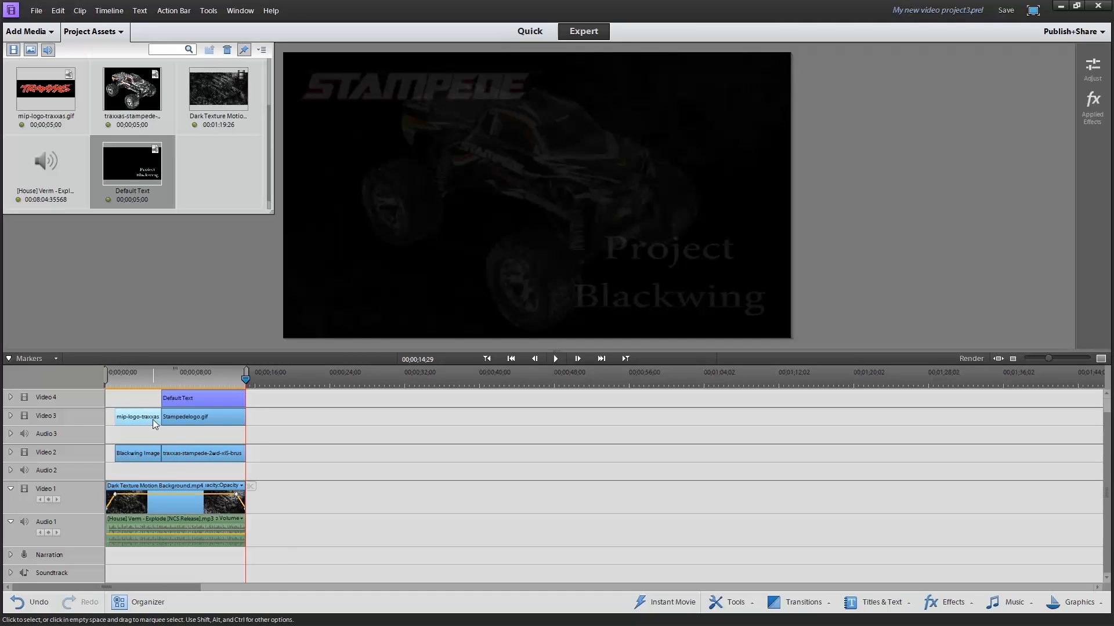
left_click(114, 374)
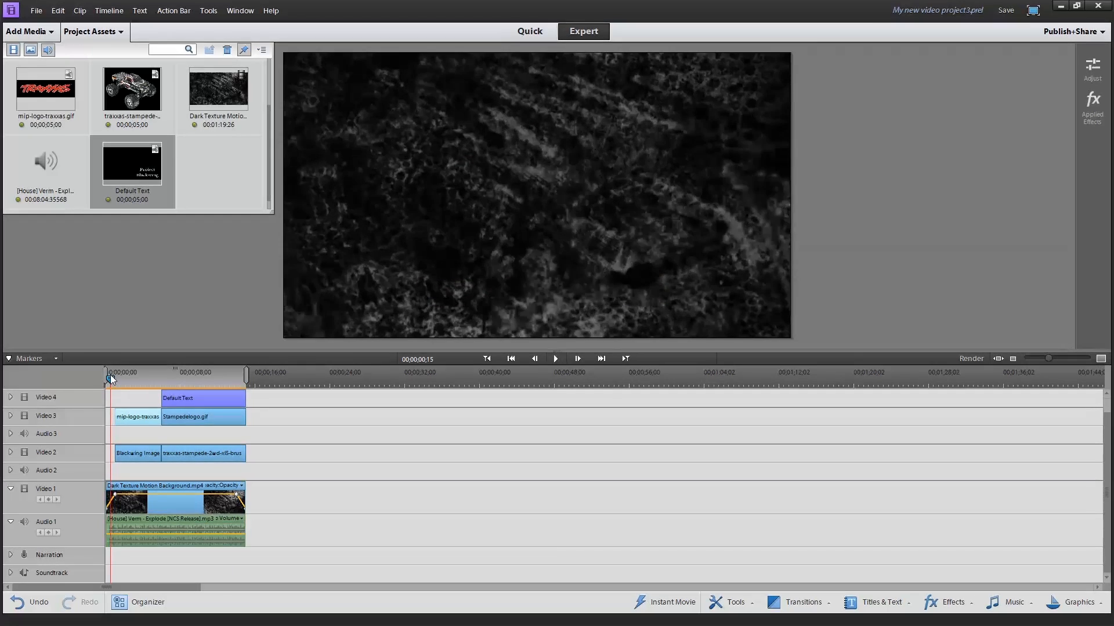
left_click(560, 359)
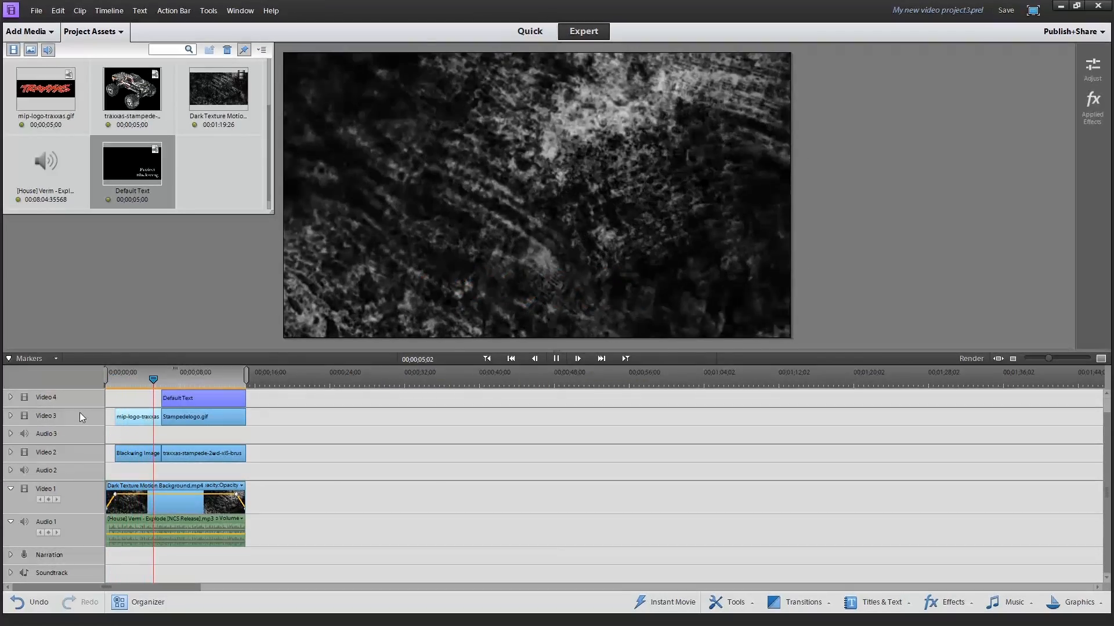
Apply Fade Out Video to the extended mip-logo-traxxas and Blackwing image clips
right_click(154, 417)
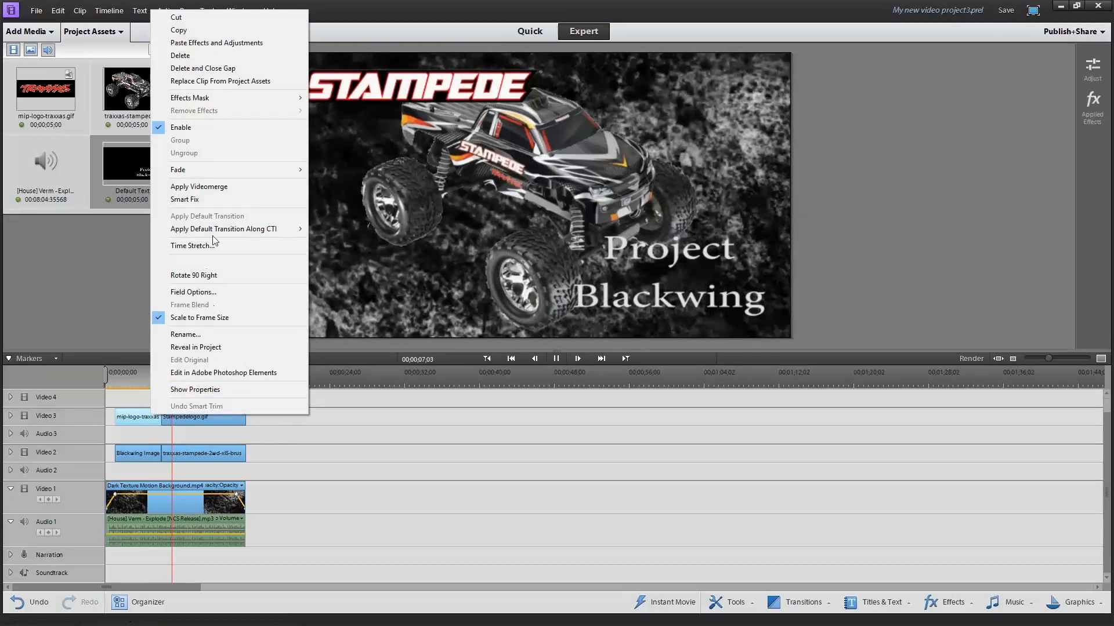
mouse_move(243, 169)
left_click(350, 170)
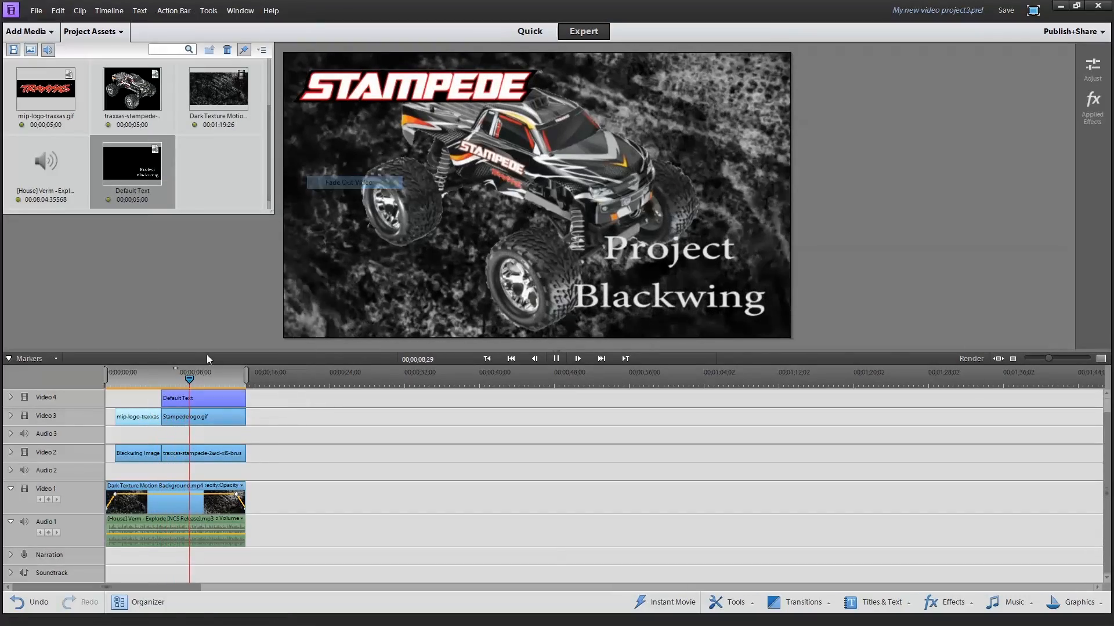
right_click(141, 452)
mouse_move(225, 207)
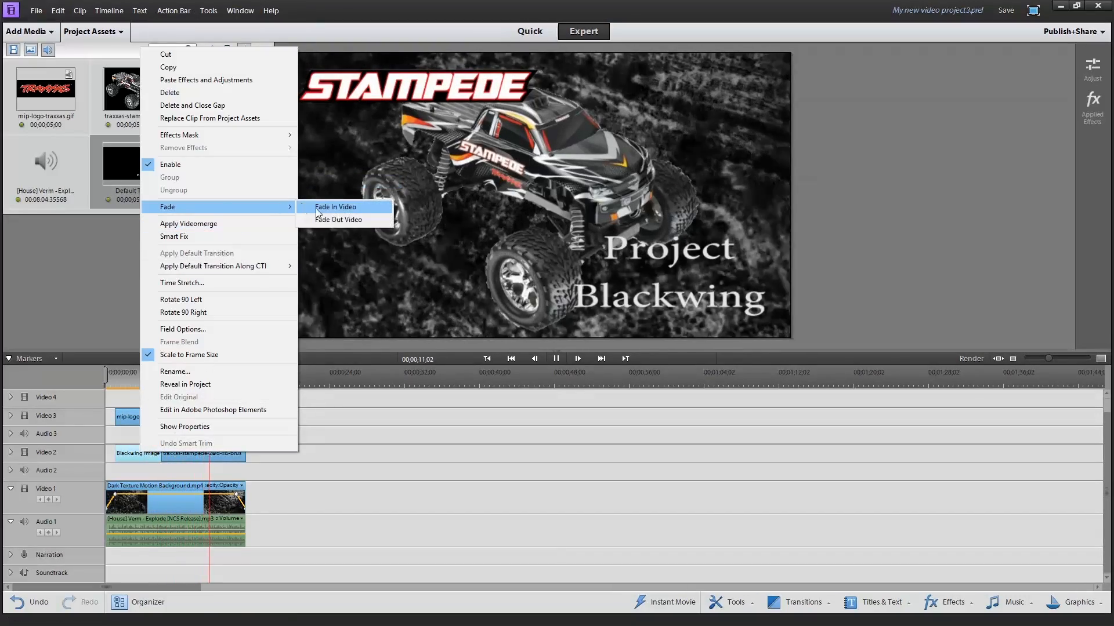
left_click(343, 219)
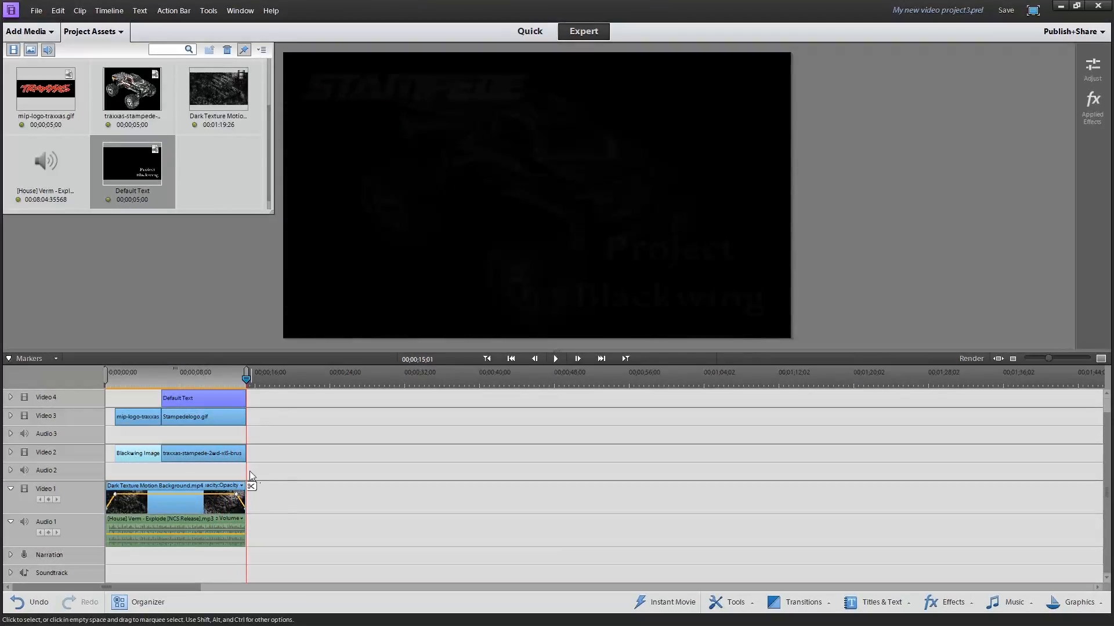
Trim about 28 frames from the ends of the truck, Default Text and Stampedelogo clips to end where the background's fade-out begins
left_click_drag(243, 459, 236, 455)
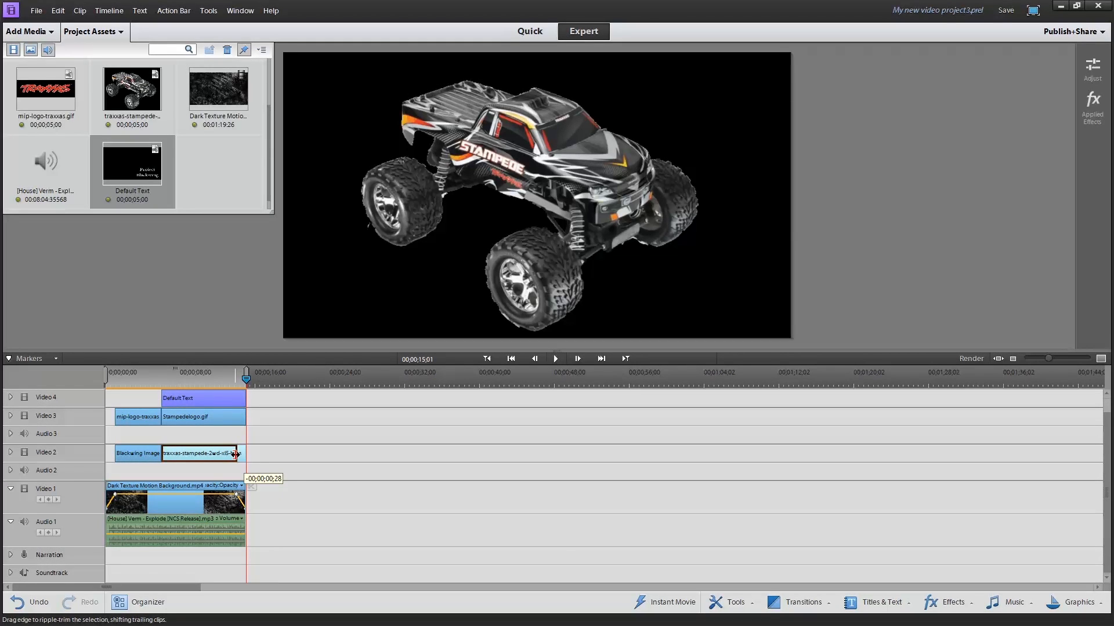
left_click_drag(235, 454, 237, 398)
left_click(243, 417)
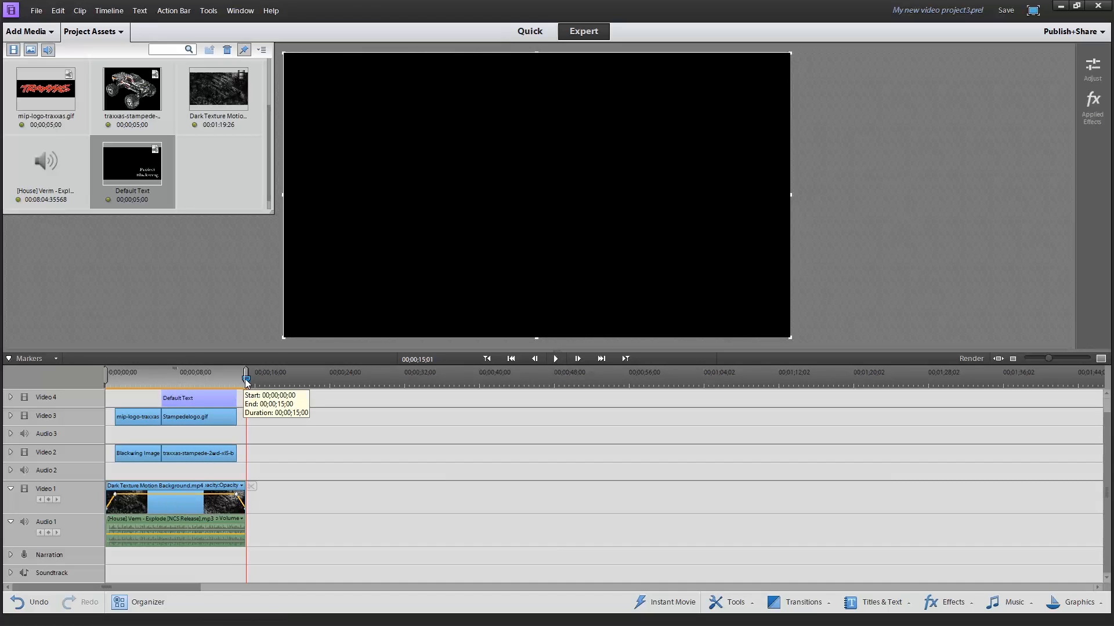
Play the sequence from the start and scrub through the Blackwing image and mip-logo-traxxas clips to check their fade-out
left_click_drag(236, 378, 106, 382)
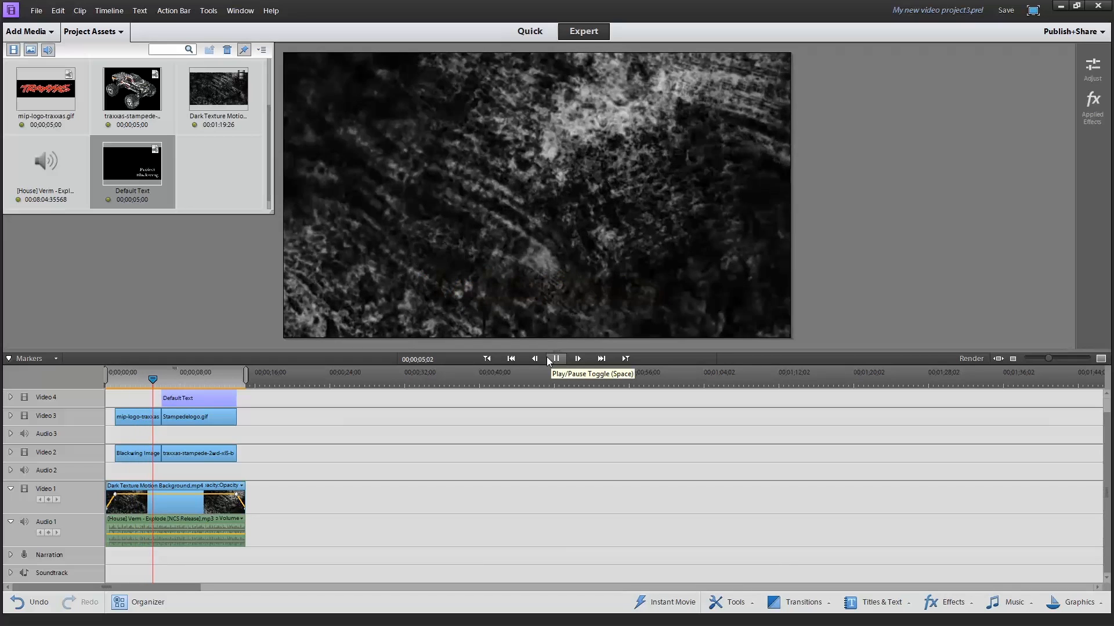
left_click(151, 418)
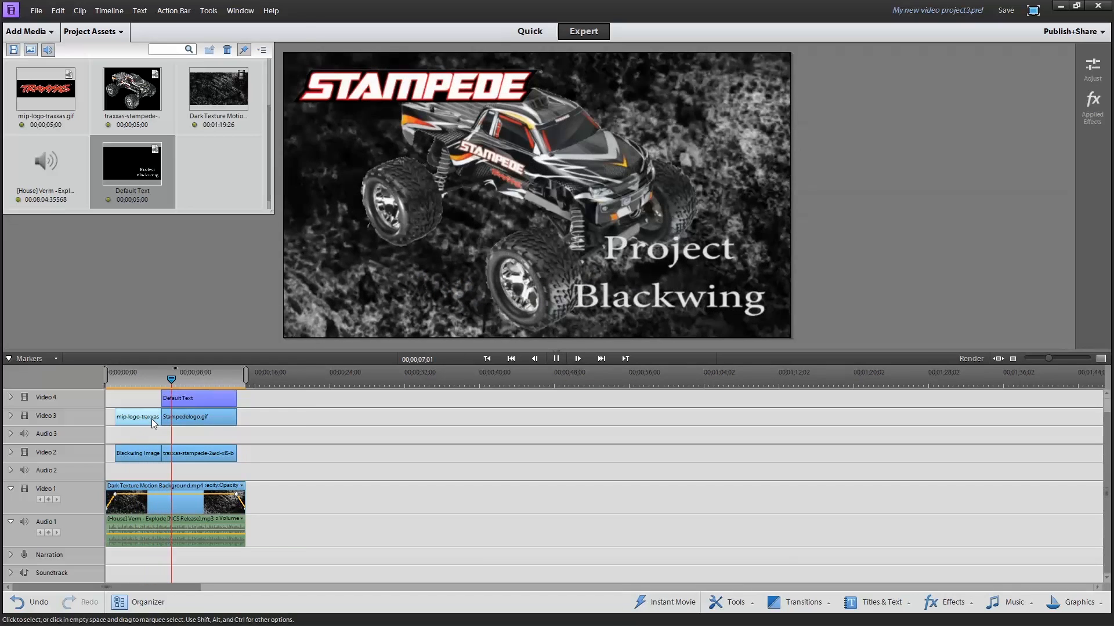
right_click(149, 419)
left_click(149, 433)
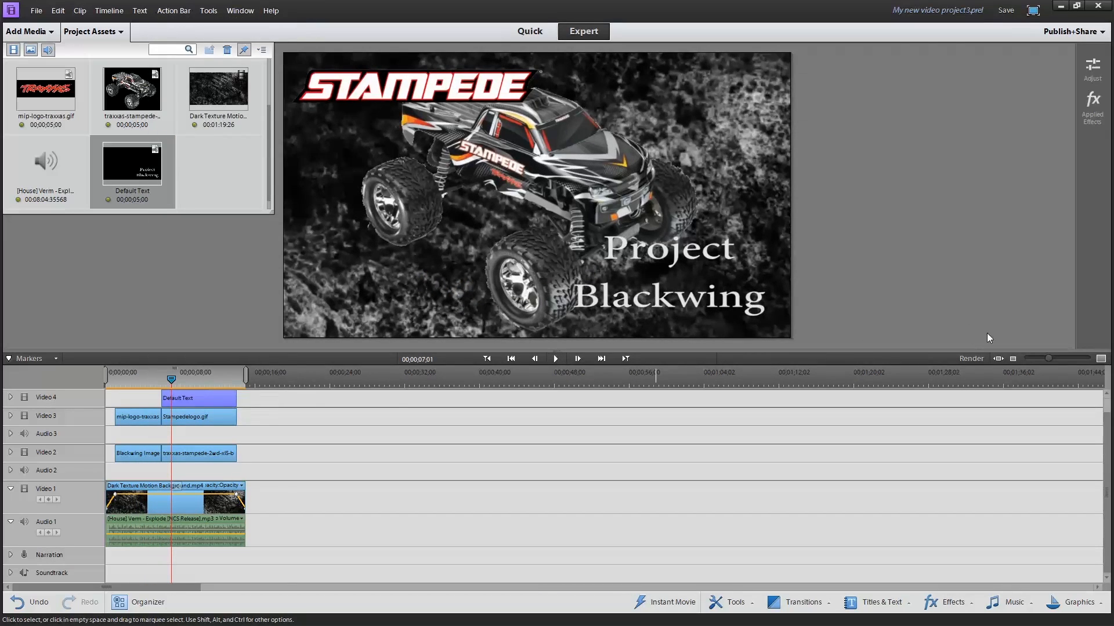
left_click_drag(1047, 358, 1062, 359)
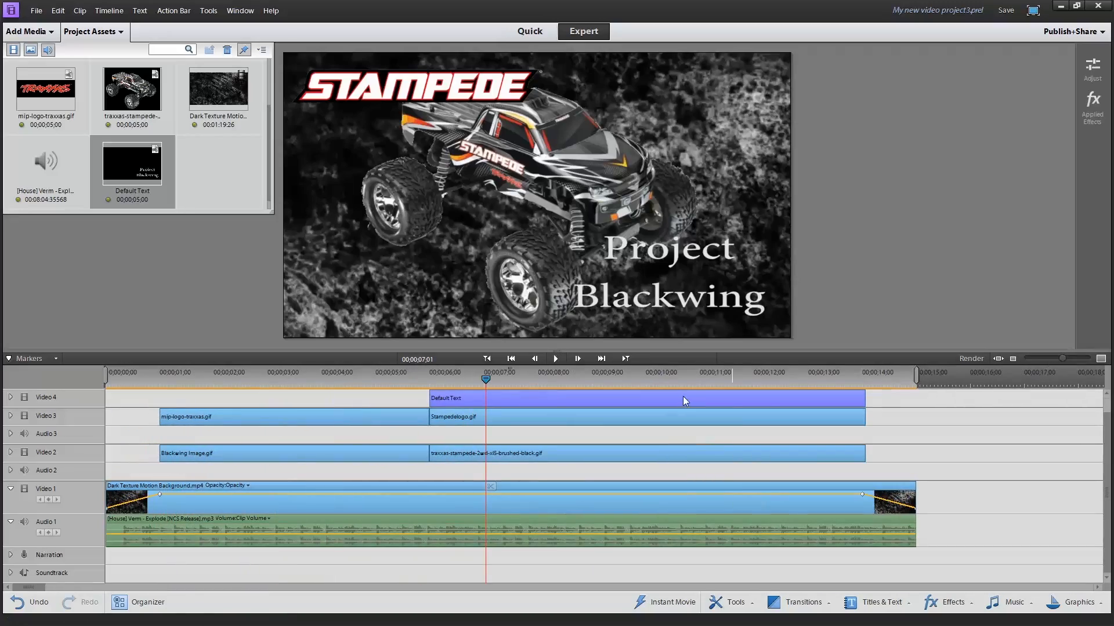
left_click(415, 457)
left_click(417, 379)
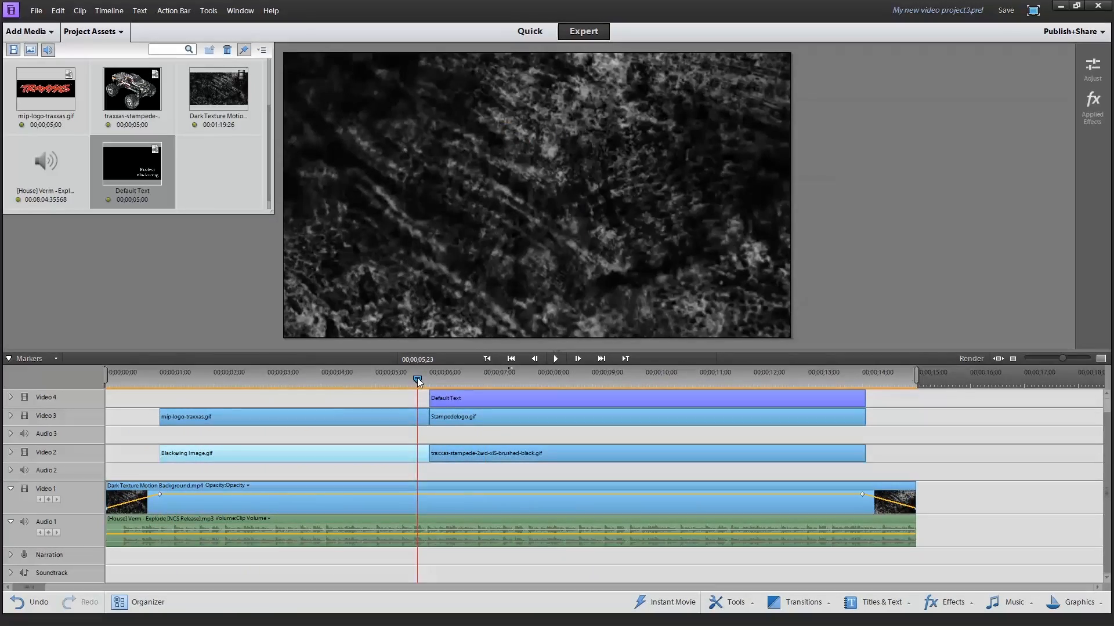
left_click_drag(416, 381, 292, 381)
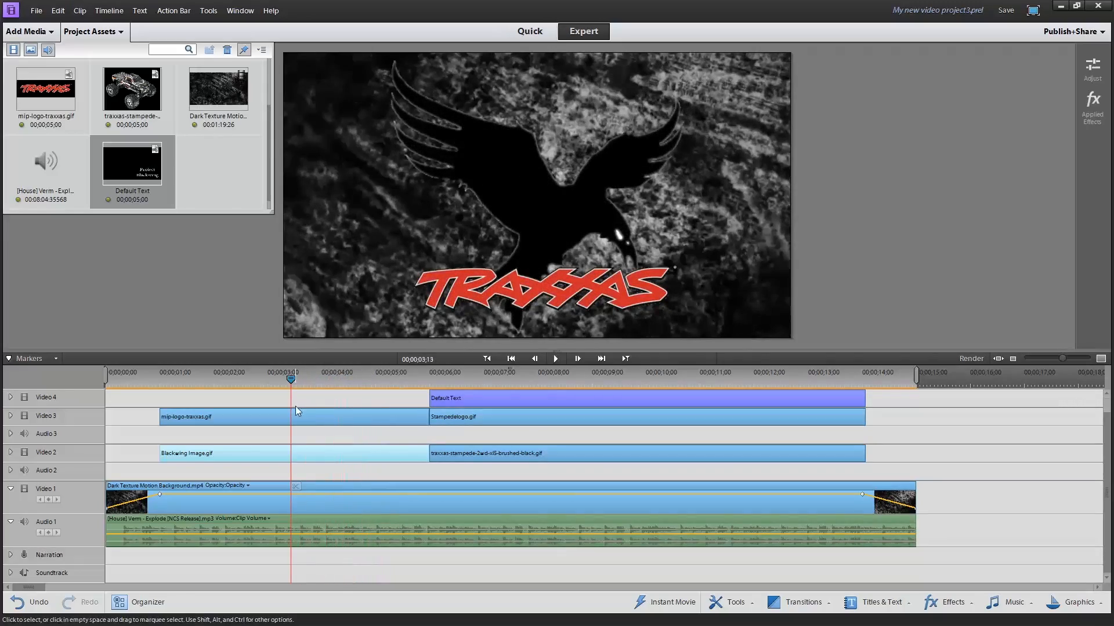
right_click(294, 416)
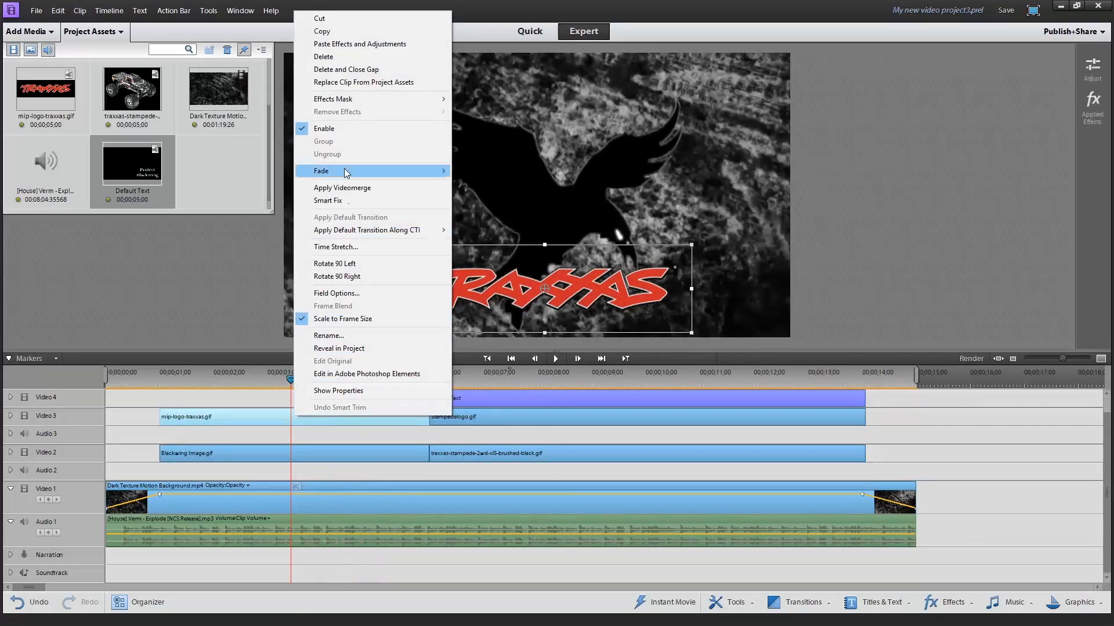
left_click(339, 129)
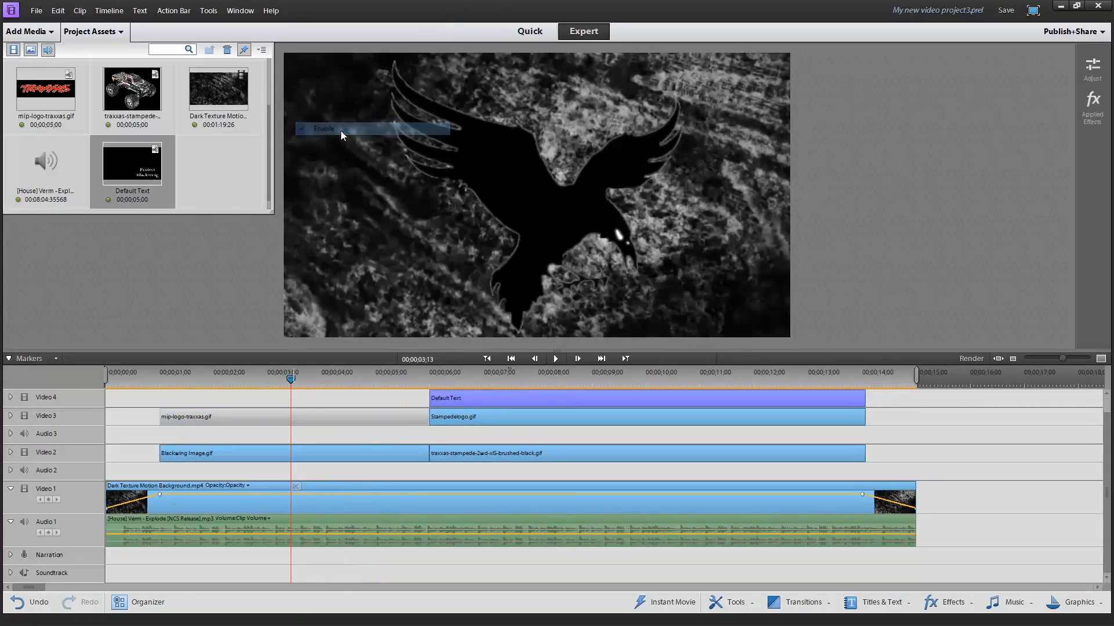
right_click(308, 411)
left_click(442, 123)
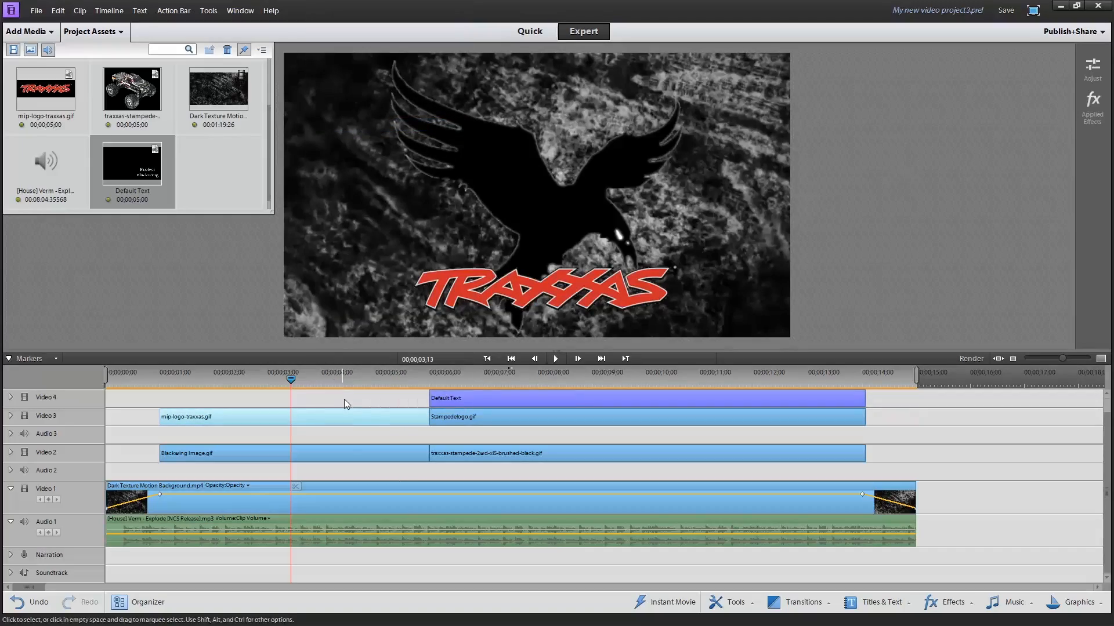
Apply Fade Out Video to the mip-logo-traxxas clip again
left_click(406, 378)
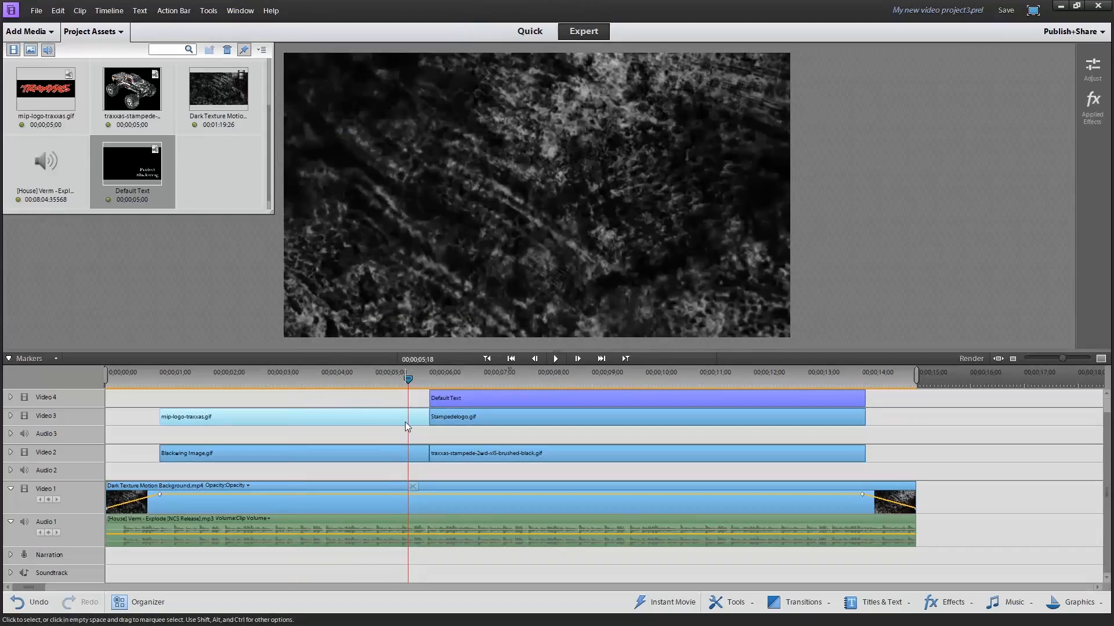
right_click(406, 424)
mouse_move(485, 177)
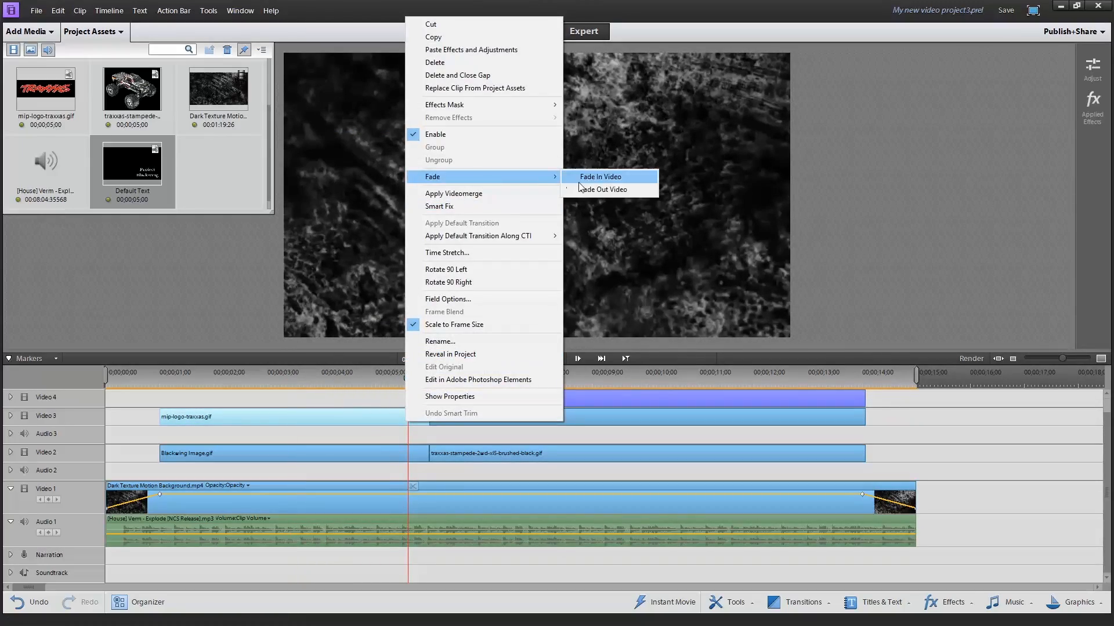
left_click(583, 189)
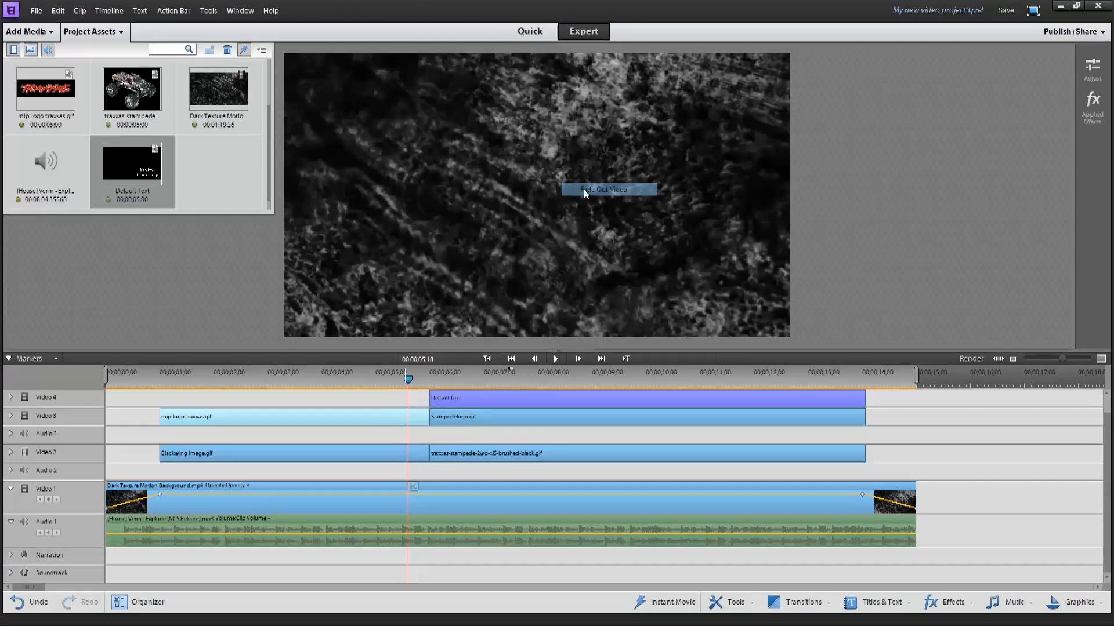
right_click(385, 423)
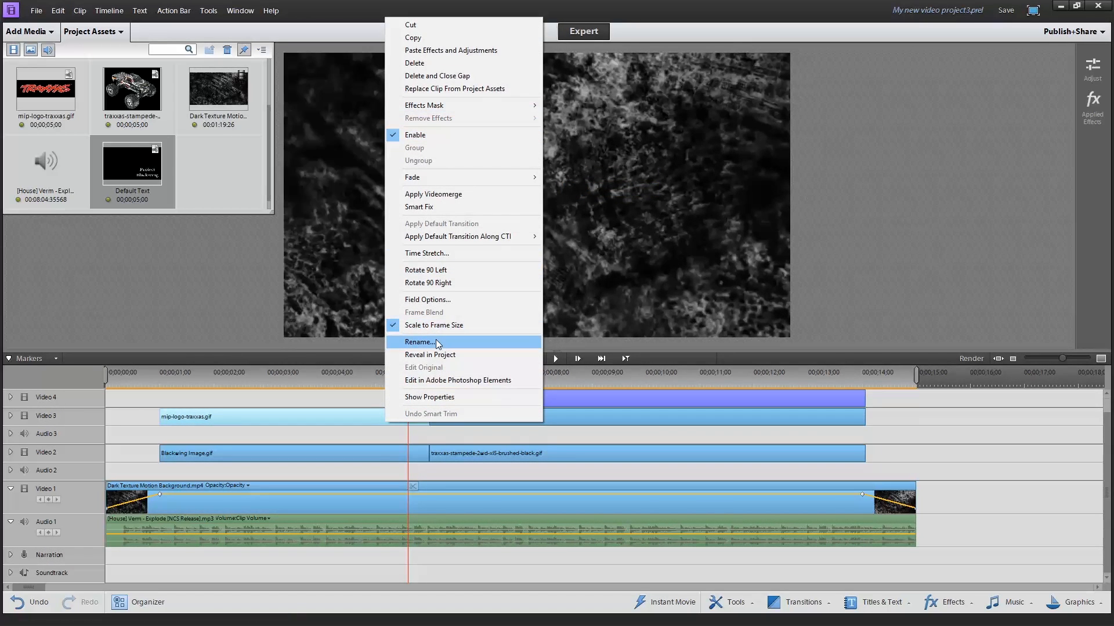
left_click(382, 427)
Trim the ends of the Blackwing image and mip-logo-traxxas clips by about one second, to about 00;00;05;00
left_click(387, 452)
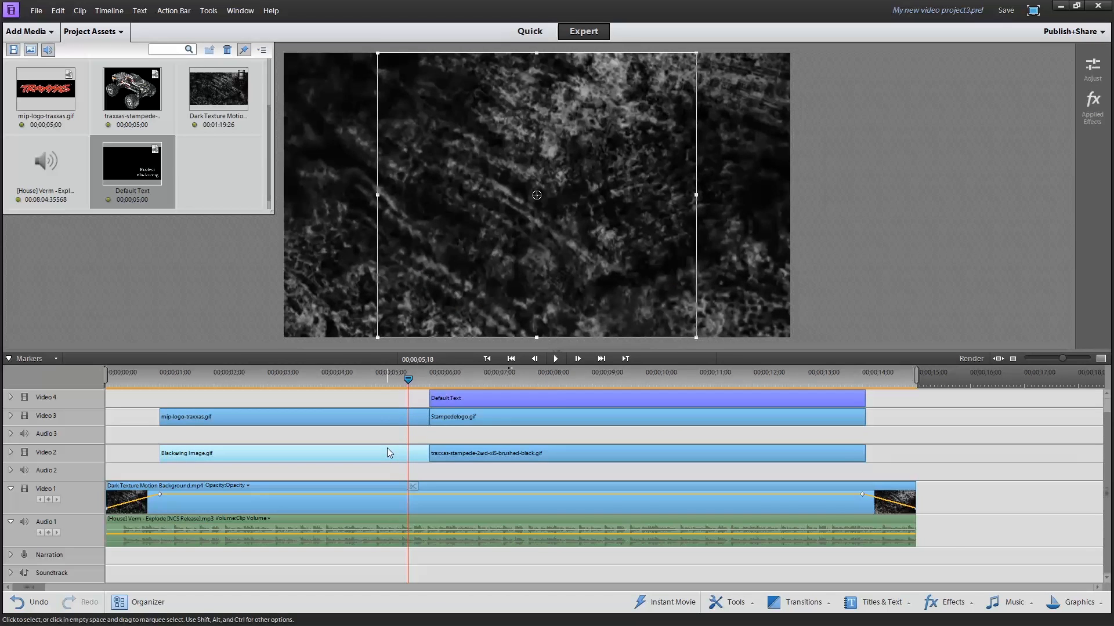
left_click_drag(428, 456, 401, 455)
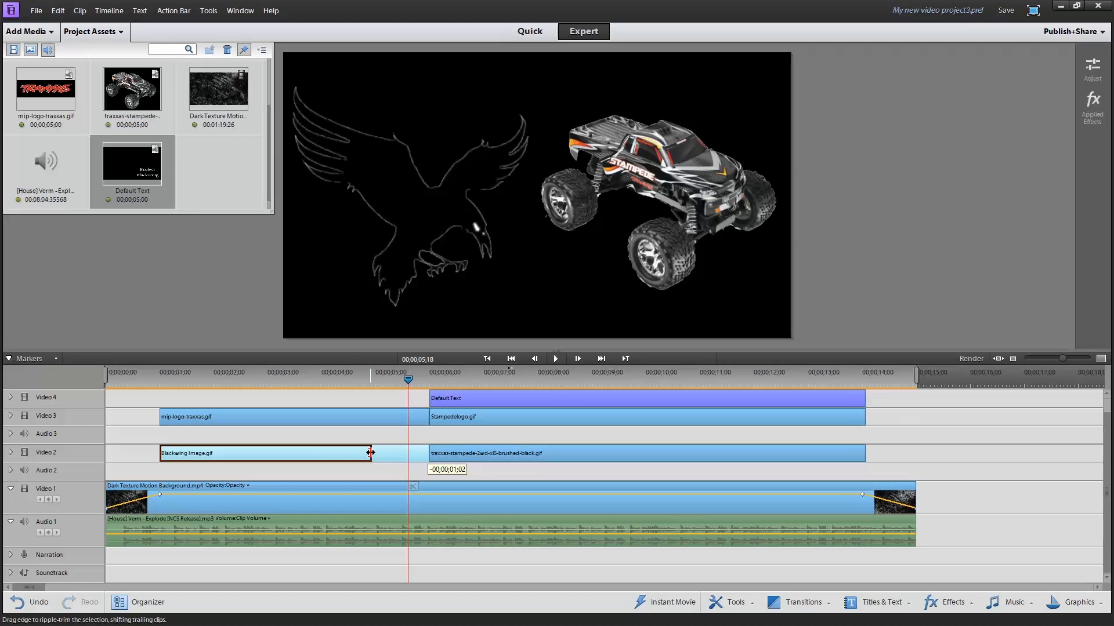
left_click_drag(373, 452, 375, 456)
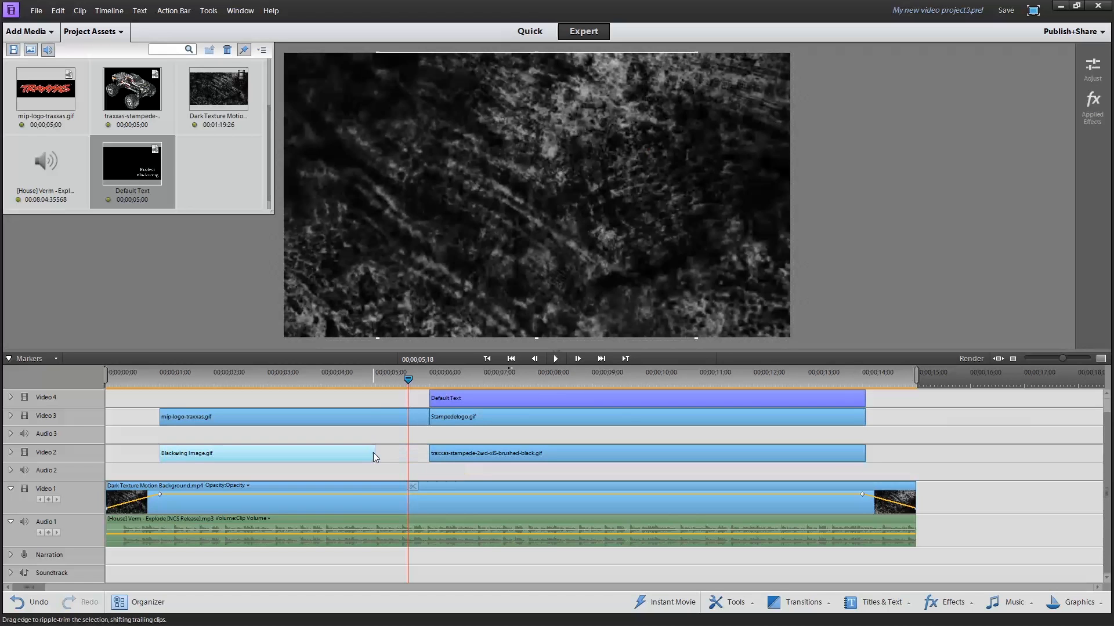
left_click(405, 421)
left_click_drag(427, 414, 375, 416)
Move the mip-logo-traxxas and Blackwing image clips about one second later, up against the Stampedelogo and truck clips
left_click_drag(366, 375, 232, 374)
left_click_drag(319, 418, 371, 409)
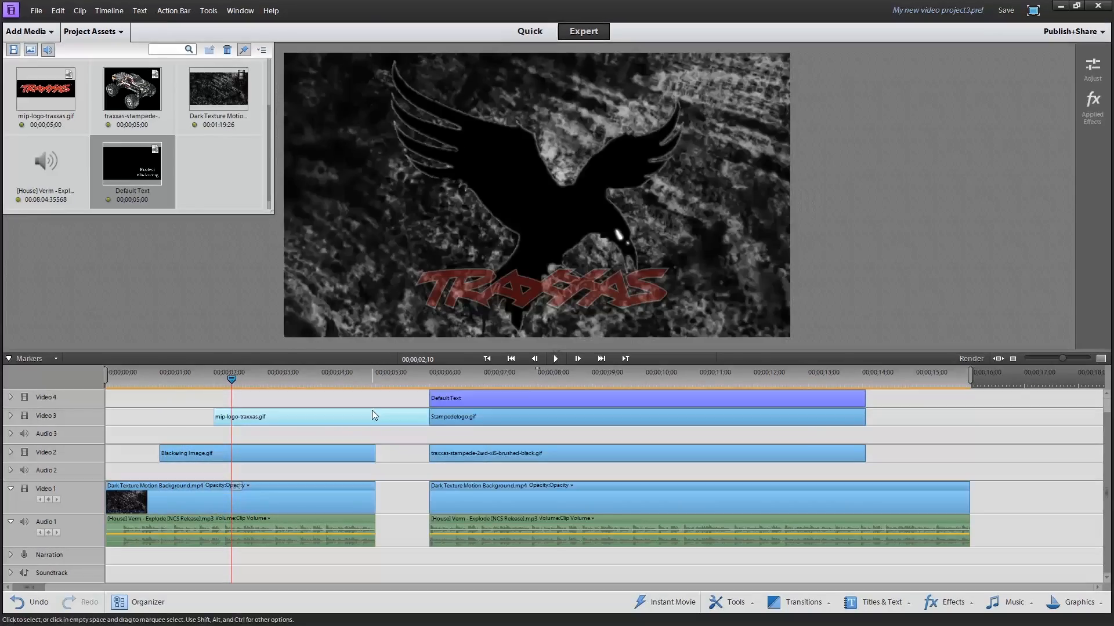
left_click_drag(332, 455, 400, 467)
Move the second background video and music segments about one second earlier to close the gap after the first segments
left_click(463, 497)
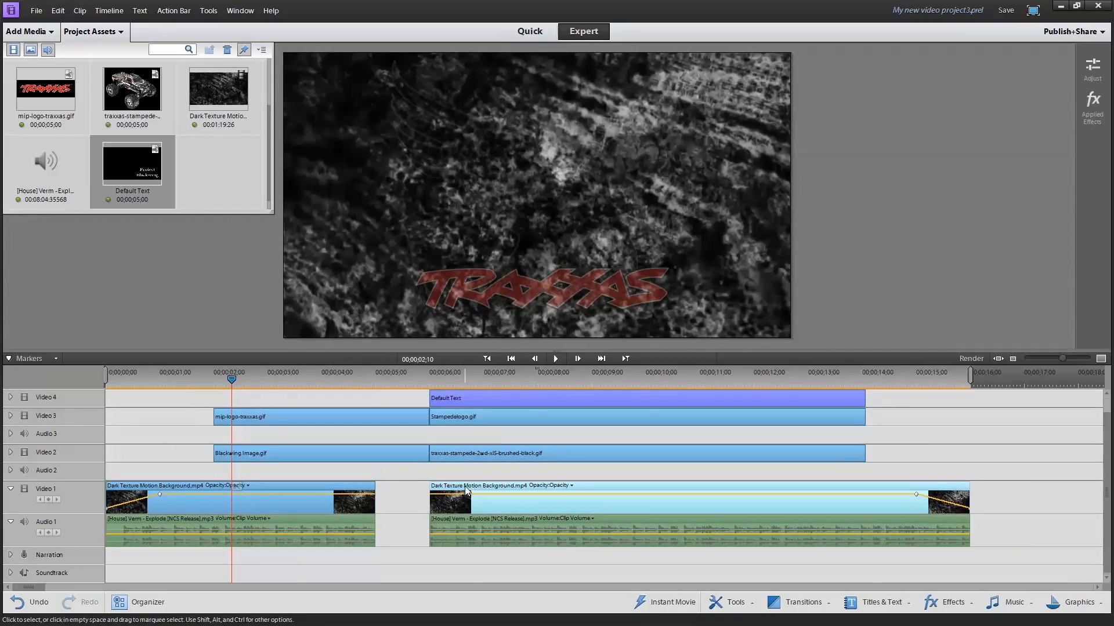
left_click_drag(466, 488, 411, 483)
left_click_drag(454, 518, 398, 518)
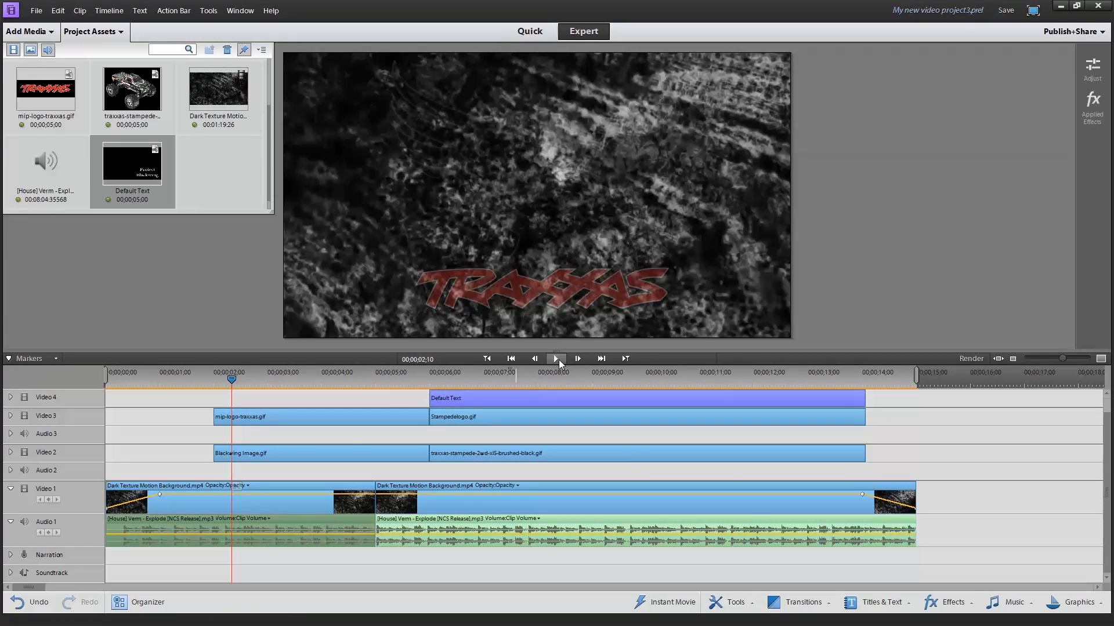
Extend the starts of the mip-logo-traxxas and Blackwing image clips back to about 00;00;01;00
left_click_drag(210, 411, 192, 418)
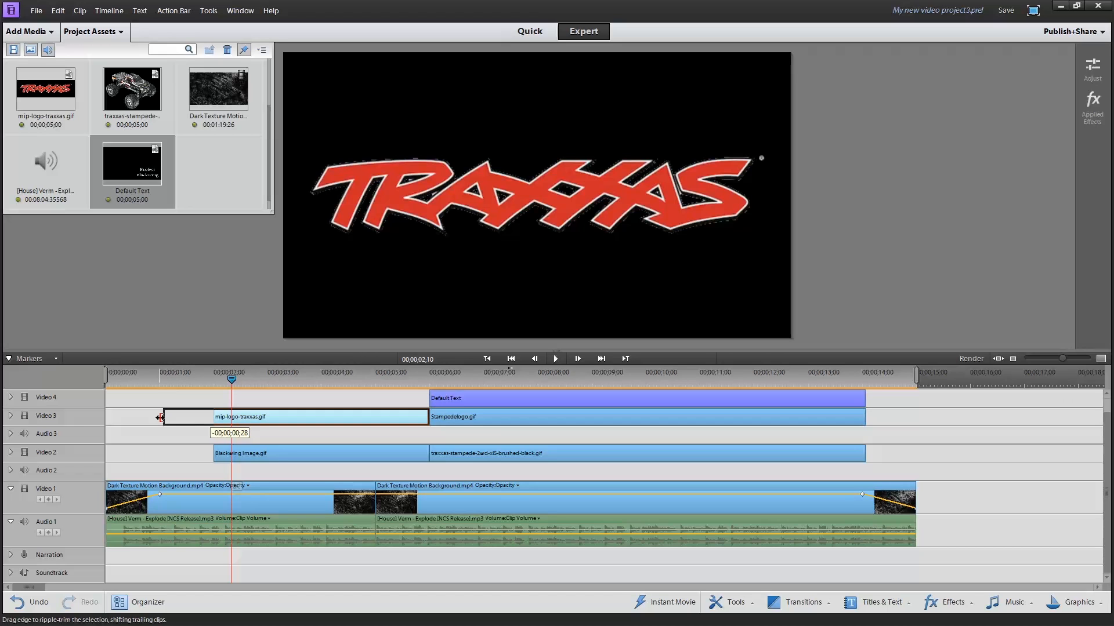
left_click_drag(157, 418, 157, 418)
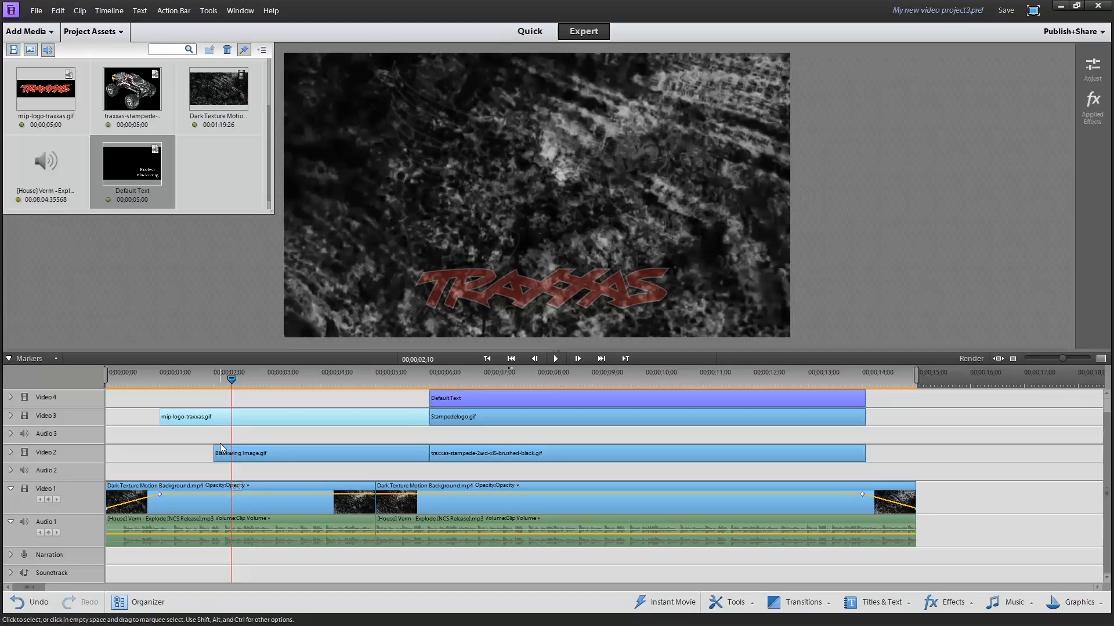
left_click_drag(208, 455, 160, 455)
left_click_drag(226, 381, 150, 391)
right_click(199, 417)
right_click(200, 417)
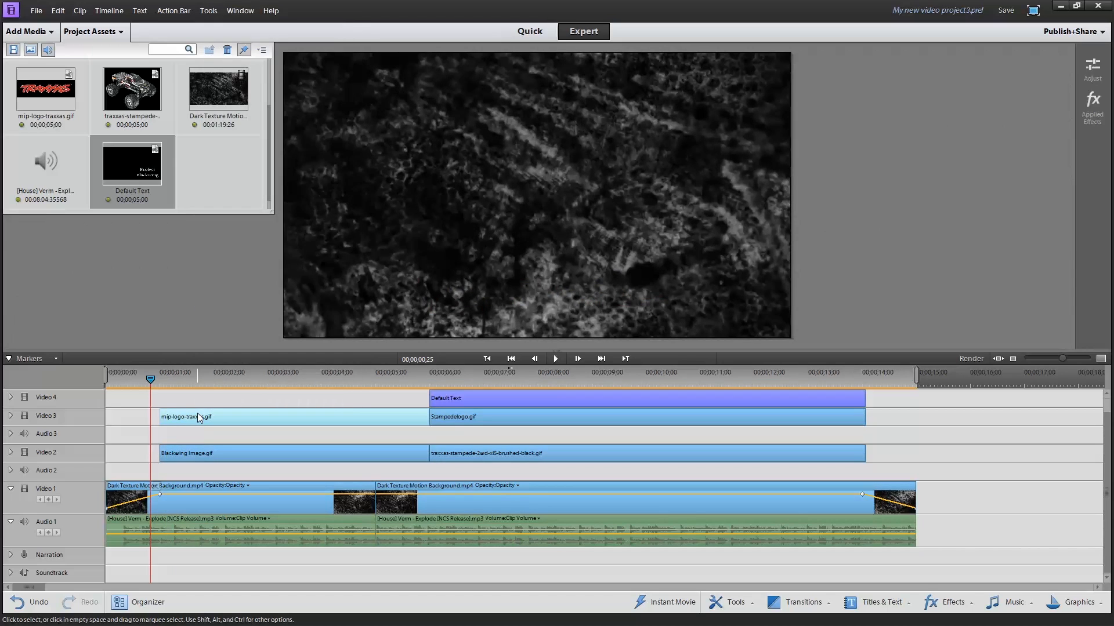
left_click(264, 198)
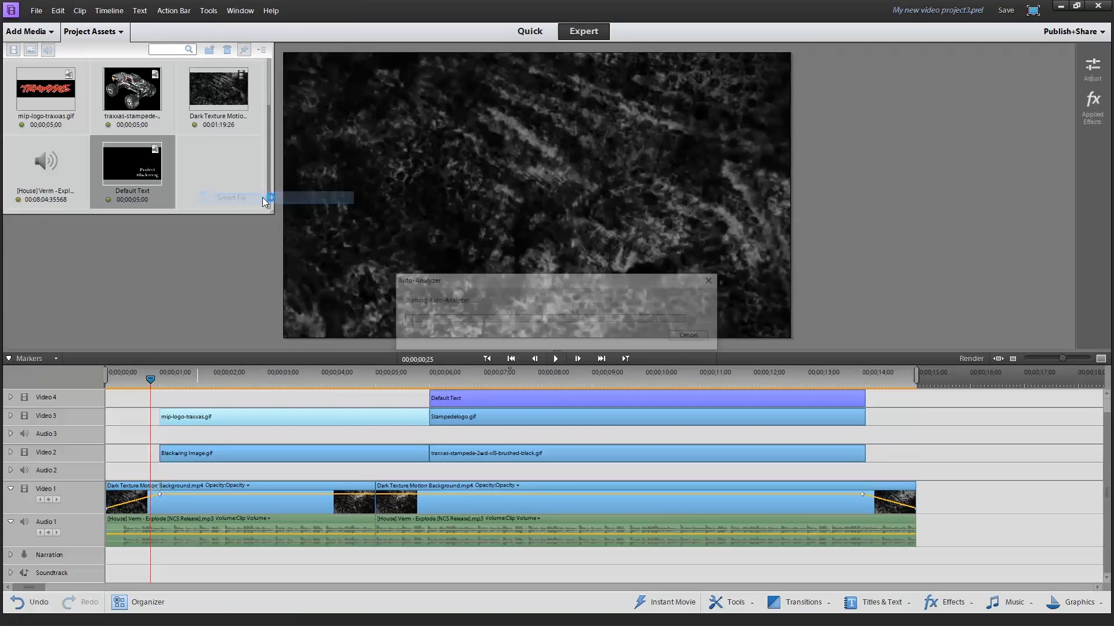
left_click(692, 337)
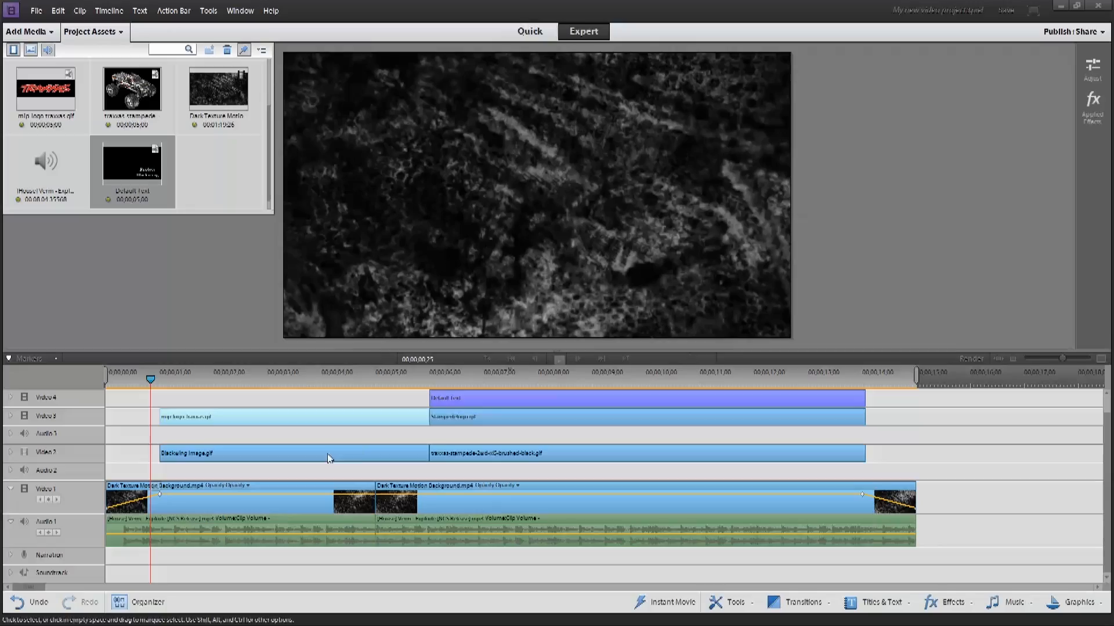
Apply Fade In Video to the mip-logo-traxxas clip and scrub through its opening seconds to about 00;00;03;03
right_click(197, 419)
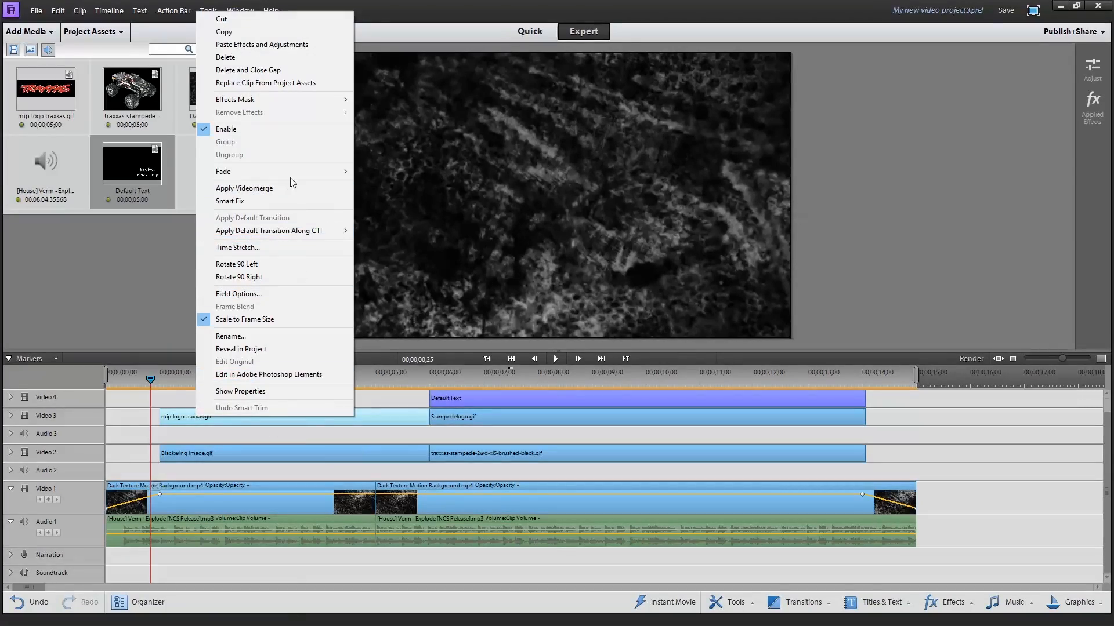
mouse_move(323, 170)
left_click(385, 168)
left_click_drag(164, 374, 273, 375)
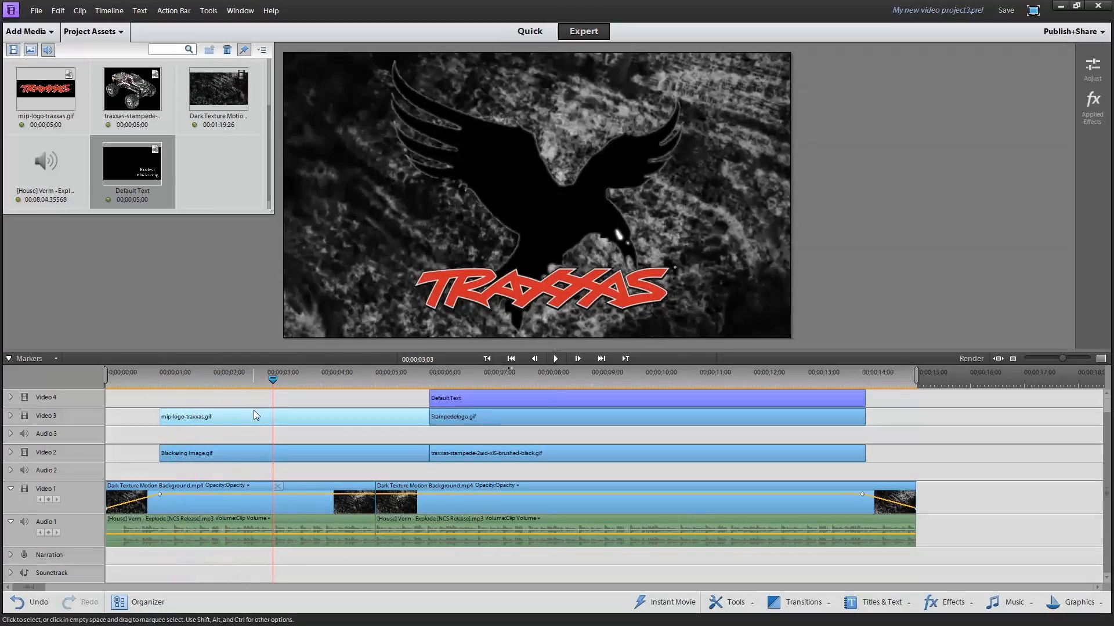
Replace the mip-logo-traxxas clip on Video 3 with a fresh copy from the project assets, starting at about 00;00;01;00
key("Delete")
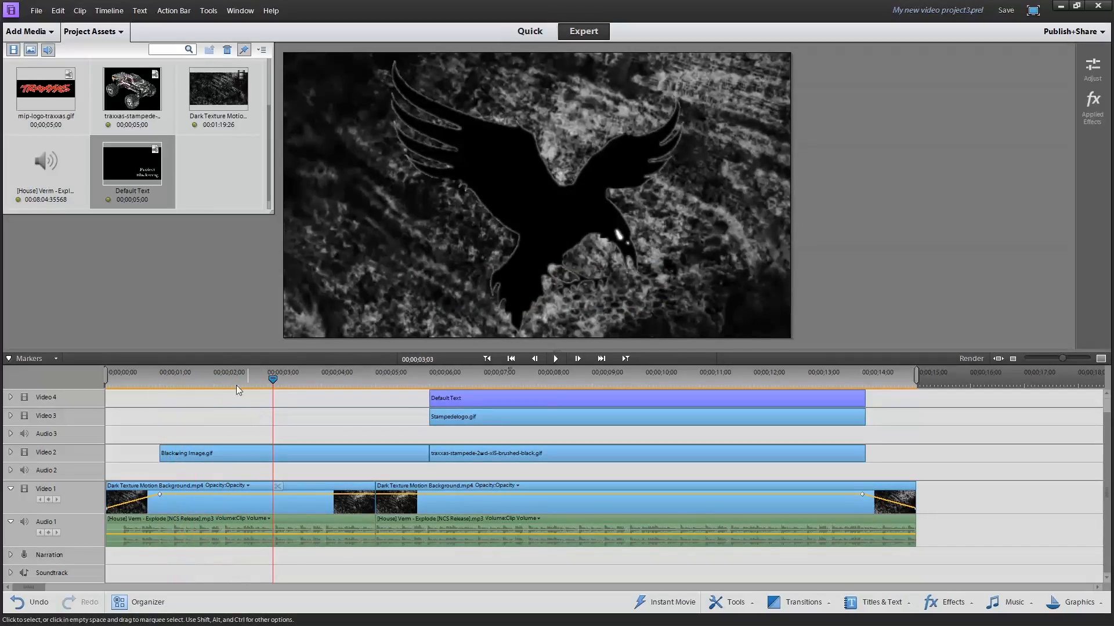
left_click(52, 101)
left_click_drag(311, 374, 337, 418)
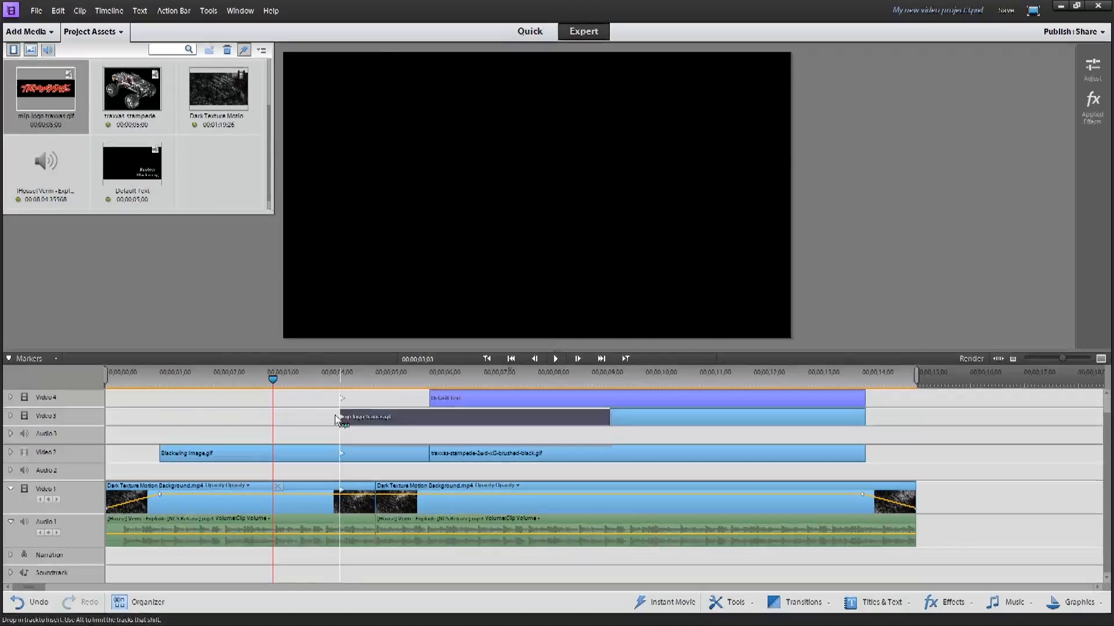
left_click_drag(162, 418, 165, 418)
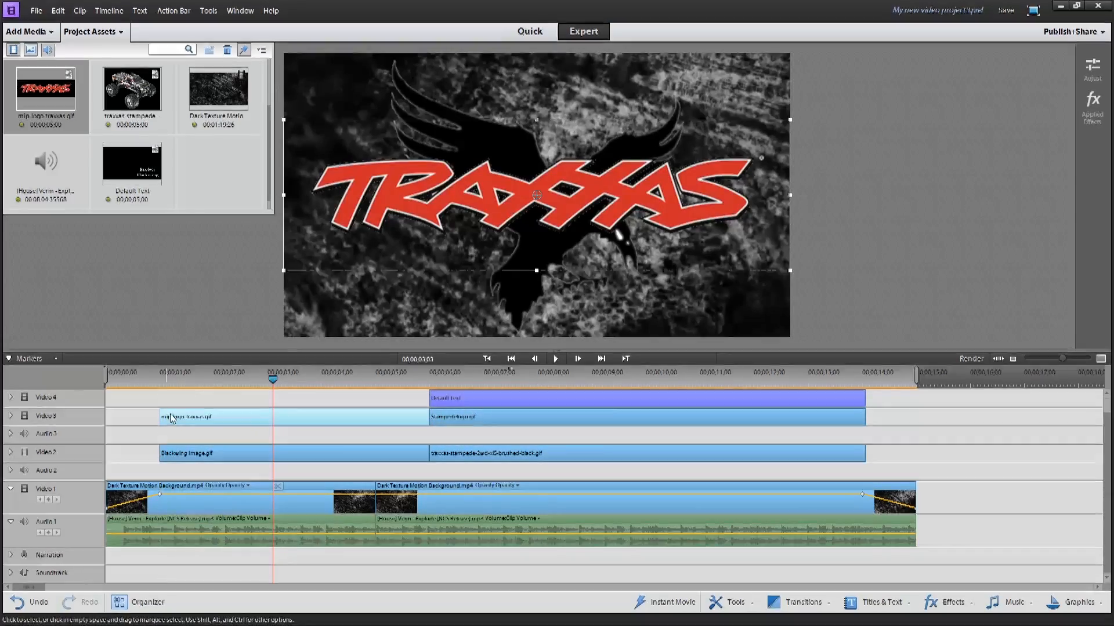
Shrink the Traxxas logo to about two thirds of its size and centre it over the lower part of the bird
left_click_drag(543, 228, 523, 317)
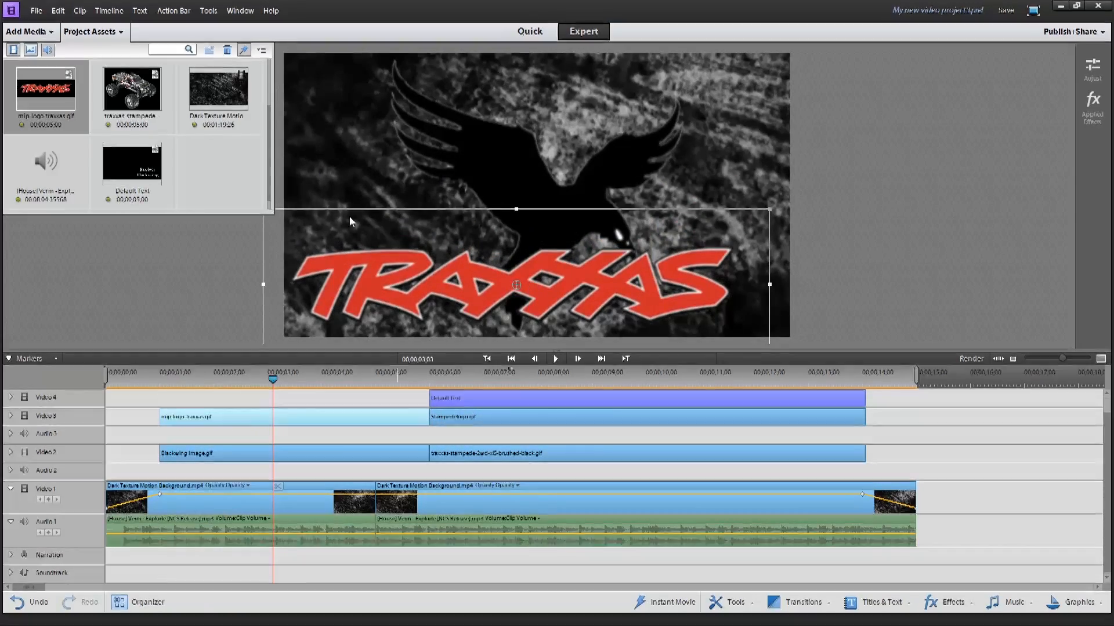
left_click_drag(765, 207, 651, 245)
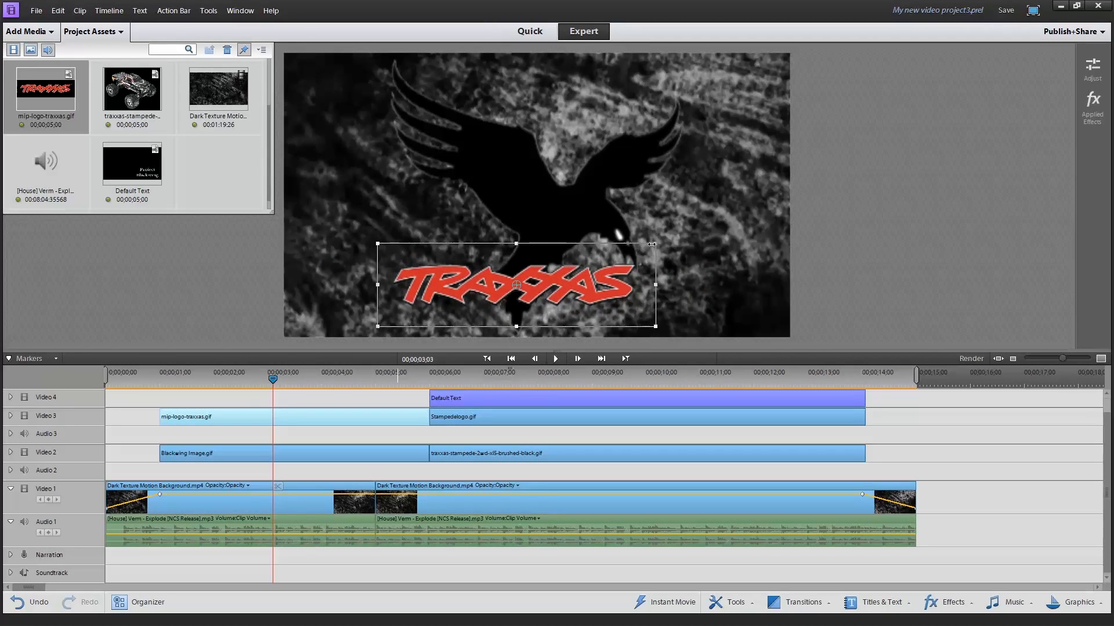
left_click_drag(713, 239, 756, 234)
mouse_move(622, 276)
left_mouse_down()
mouse_move(687, 262)
mouse_move(642, 282)
left_mouse_up()
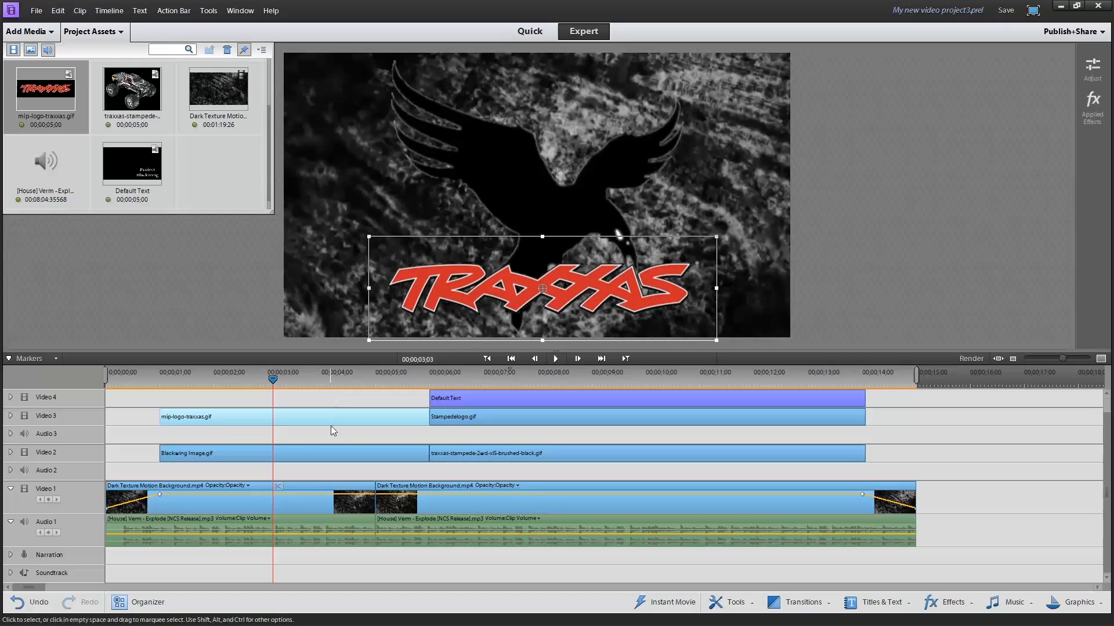
Replace the Blackwing image clip on Video 2 with a fresh copy from the project assets, starting at about 00;00;01;00
left_click(239, 451)
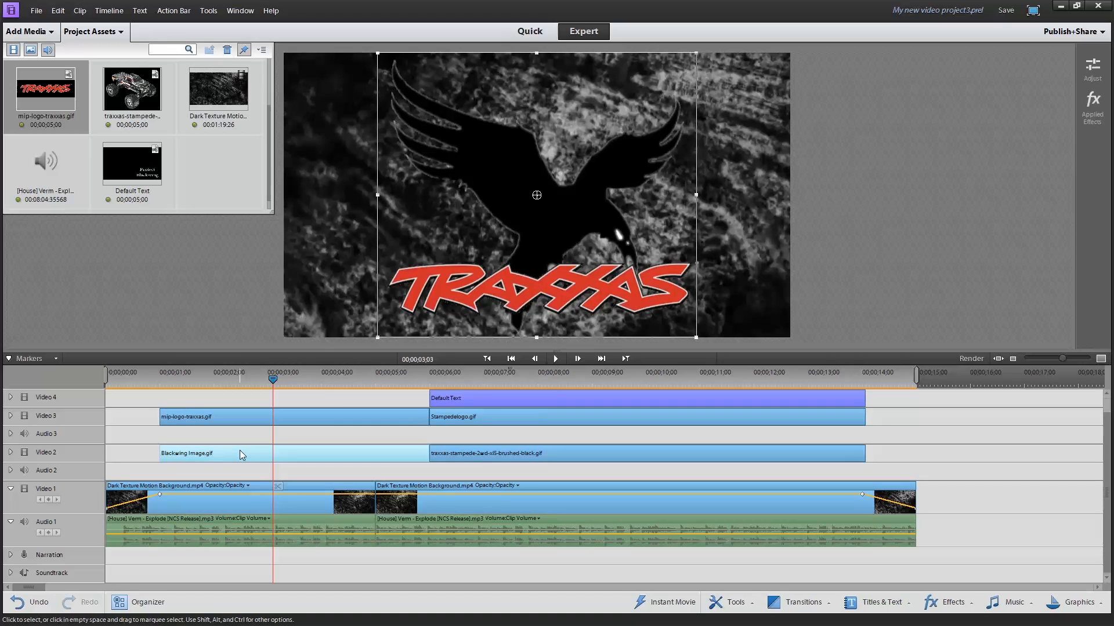
key("Delete")
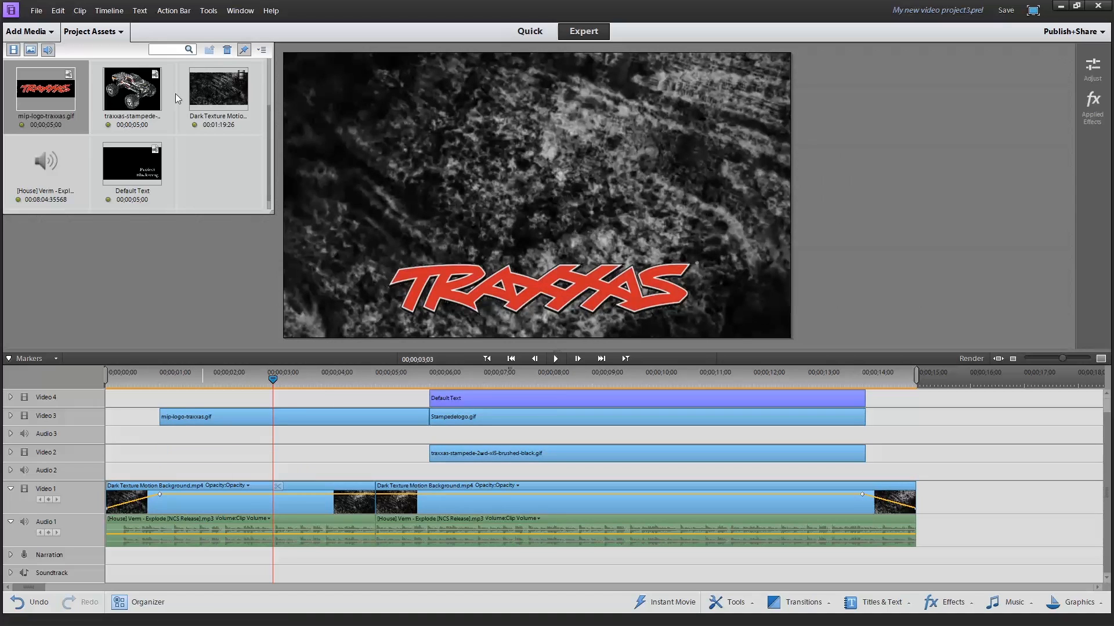
scroll(152, 181, "up", 1)
left_click_drag(133, 93, 168, 456)
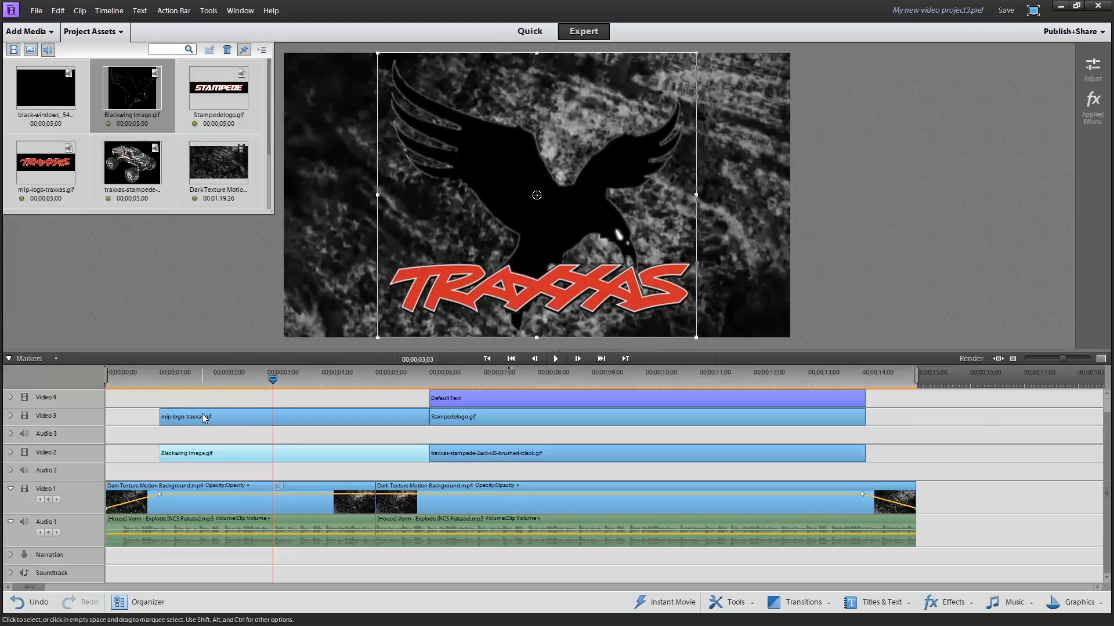
Apply Fade In Video and Fade Out Video to the new mip-logo-traxxas clip
left_click(204, 417)
right_click(204, 417)
mouse_move(282, 170)
left_click(381, 170)
right_click(238, 413)
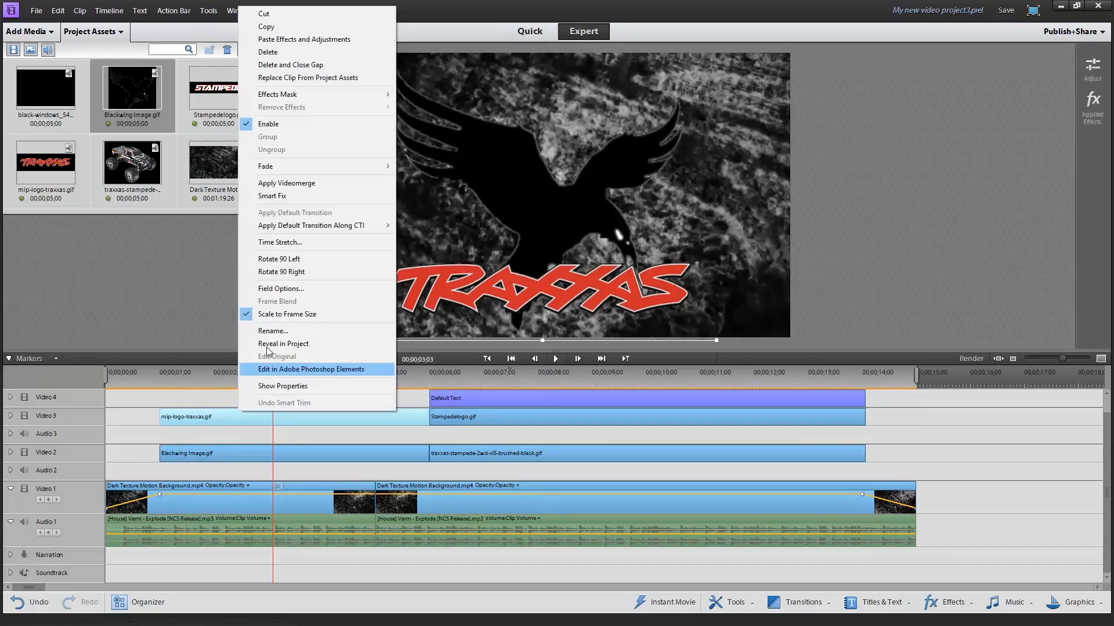
mouse_move(325, 167)
left_click(441, 178)
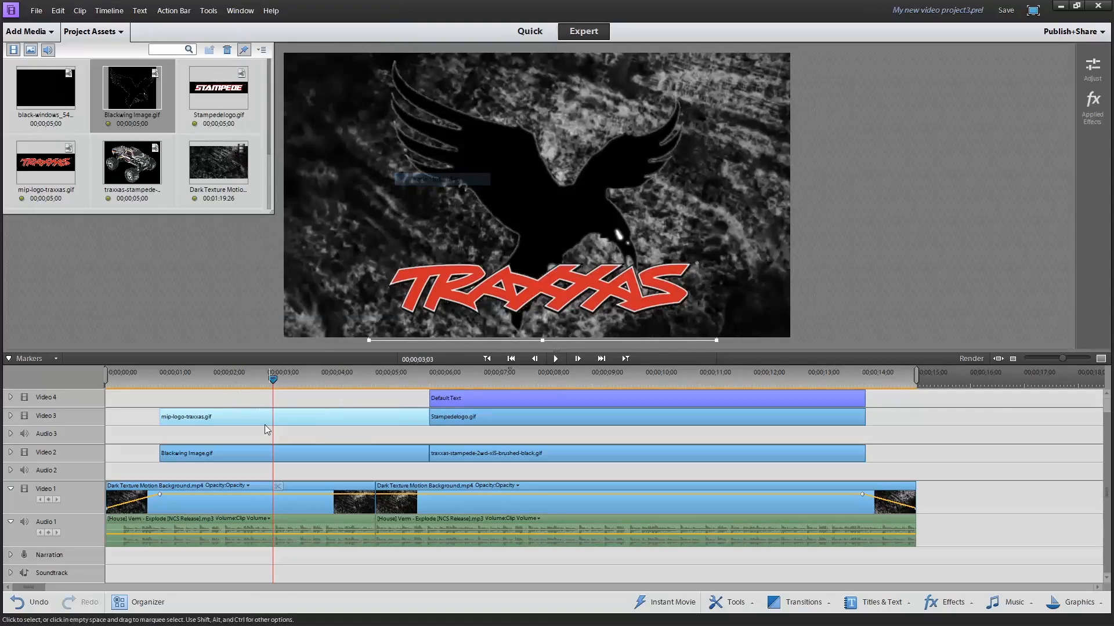
Apply Fade In Video and Fade Out Video to the new Blackwing image clip
left_click(256, 453)
right_click(255, 453)
mouse_move(297, 209)
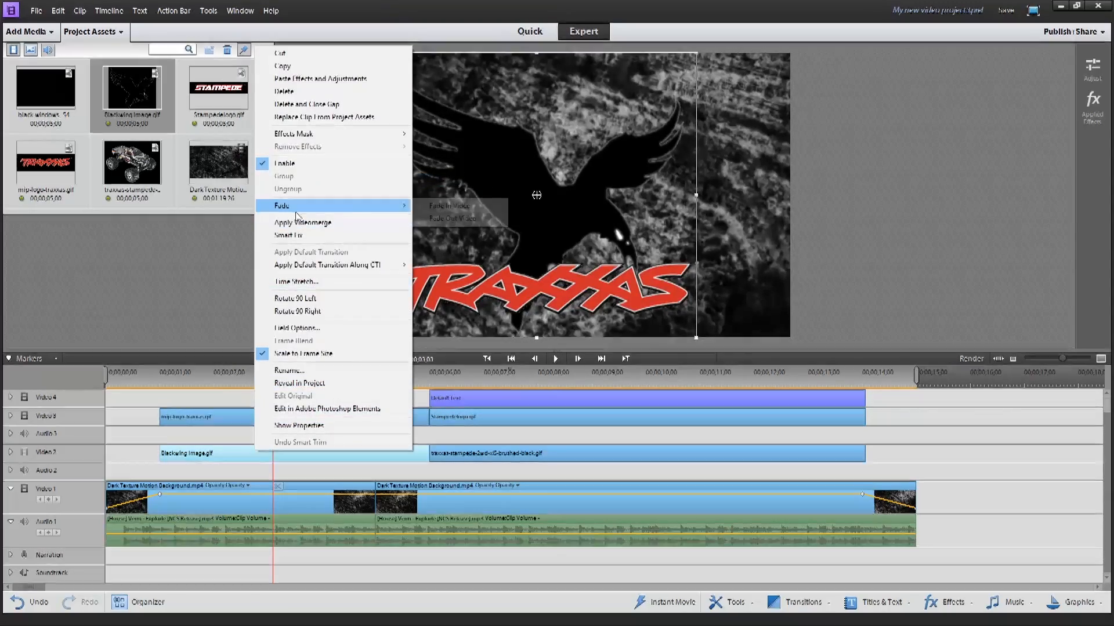
left_click(450, 205)
right_click(275, 453)
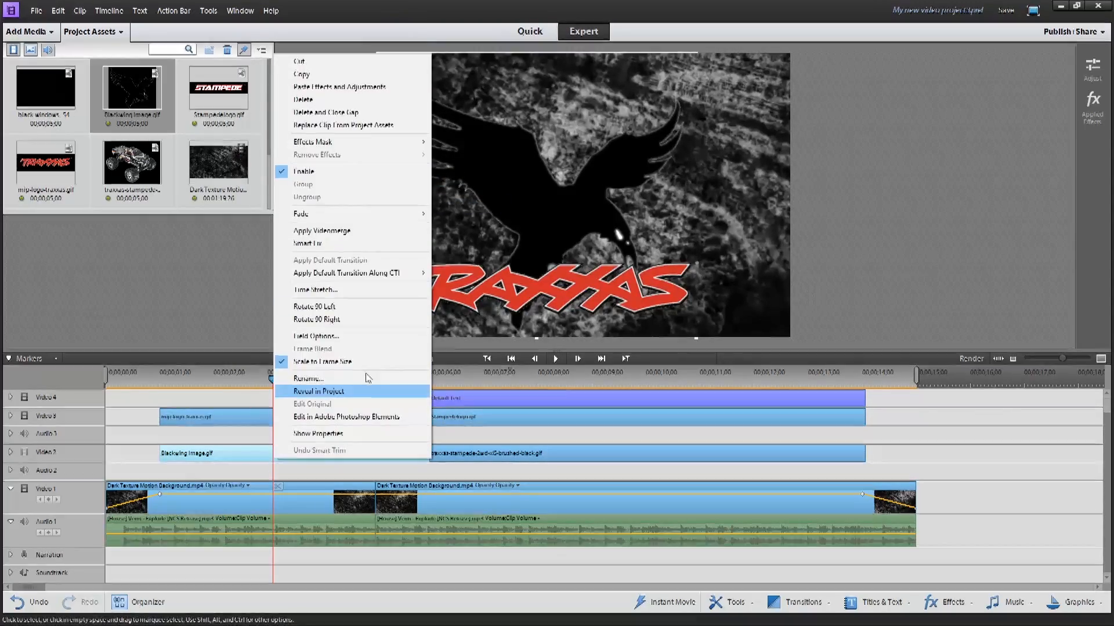
mouse_move(324, 214)
left_click(464, 226)
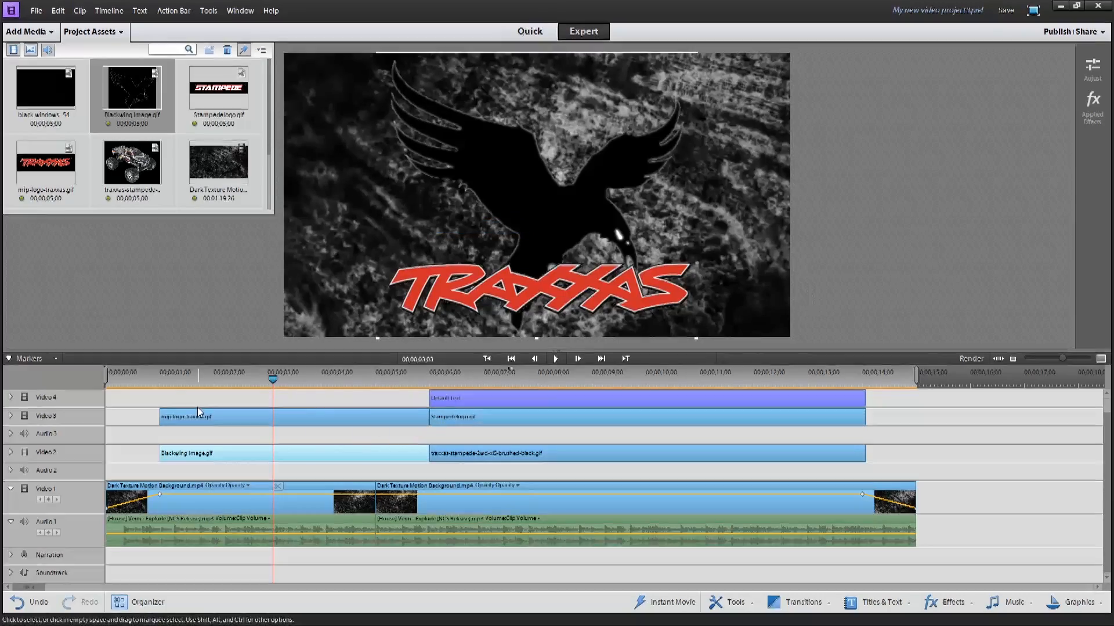
Play the sequence from the start to check the fades on the images, title and background
left_click_drag(121, 378, 105, 379)
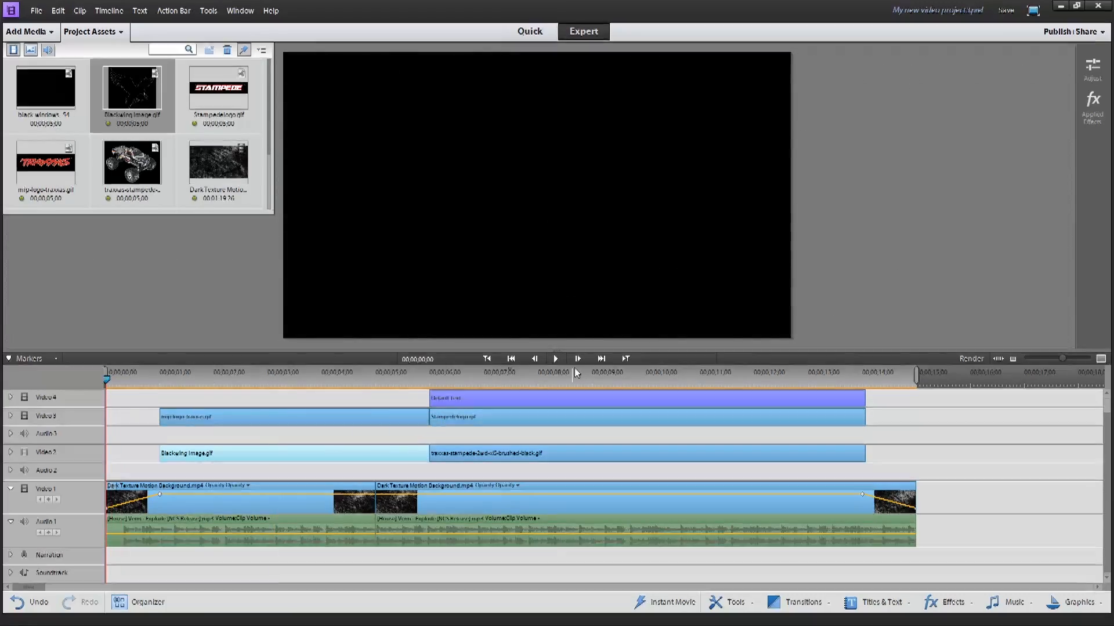
left_click(556, 359)
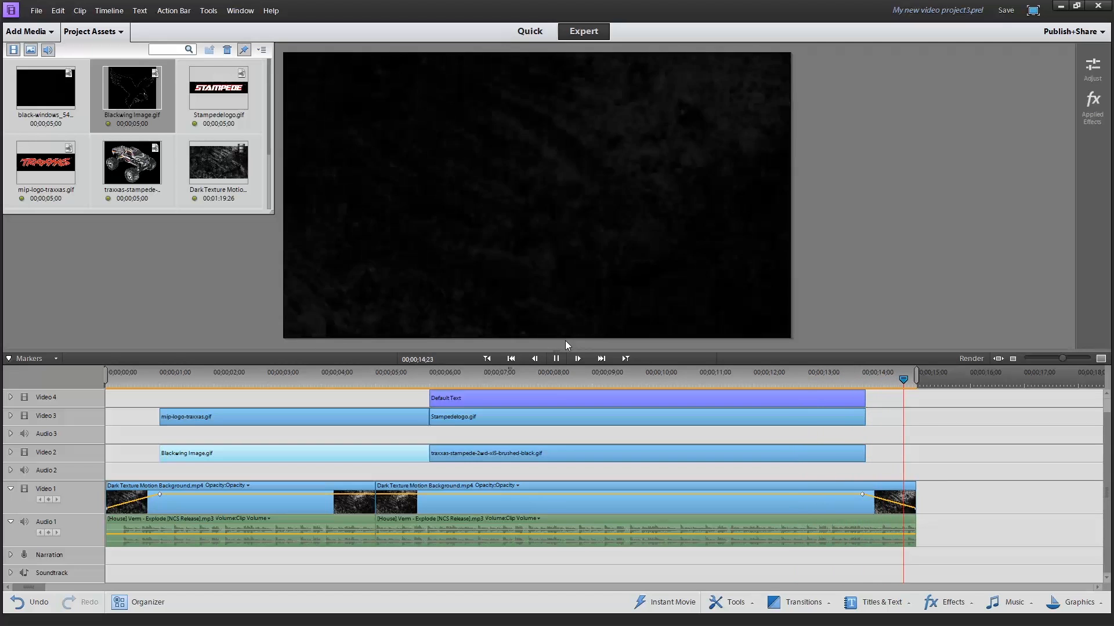
Apply Fade Out Video to the Stampedelogo clip on Video 3
left_click(586, 415)
right_click(586, 415)
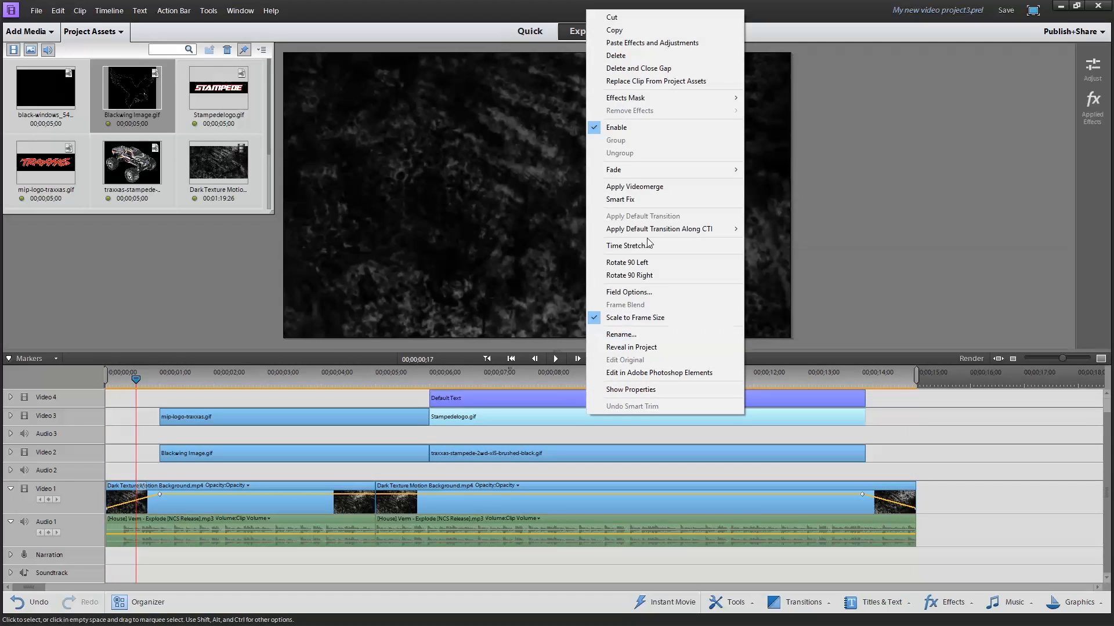
left_click(756, 183)
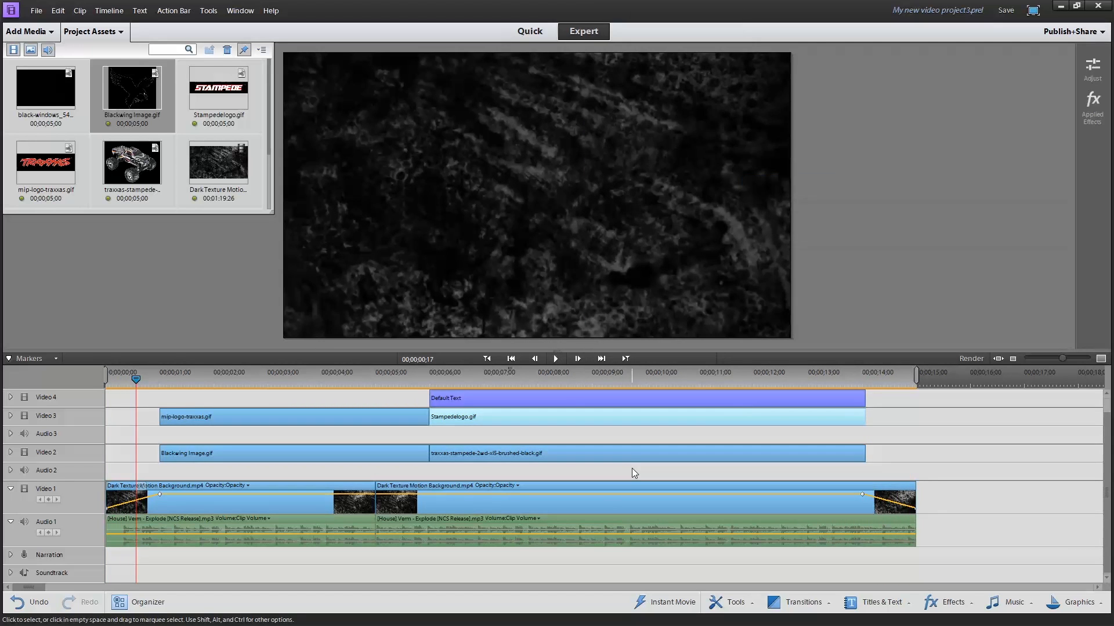
Apply Fade Out Video to the traxxas-stampede truck image clip on Video 2
left_click(638, 458)
right_click(637, 457)
mouse_move(675, 217)
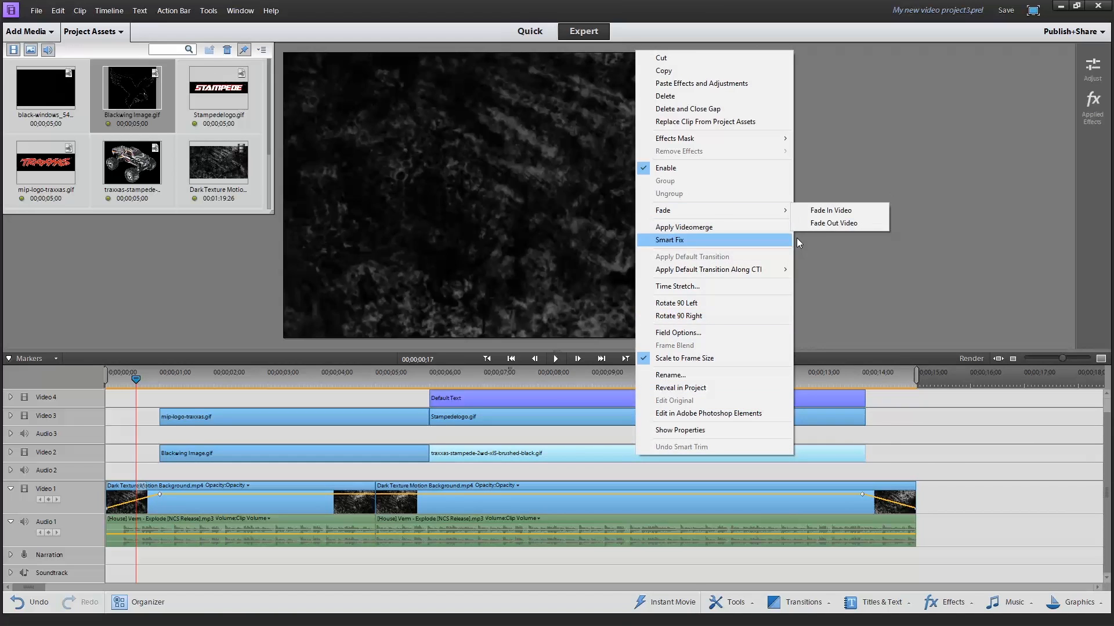
left_click(841, 221)
Apply Fade Out Video to the Default Text title clip on Video 4
left_click(701, 404)
right_click(701, 404)
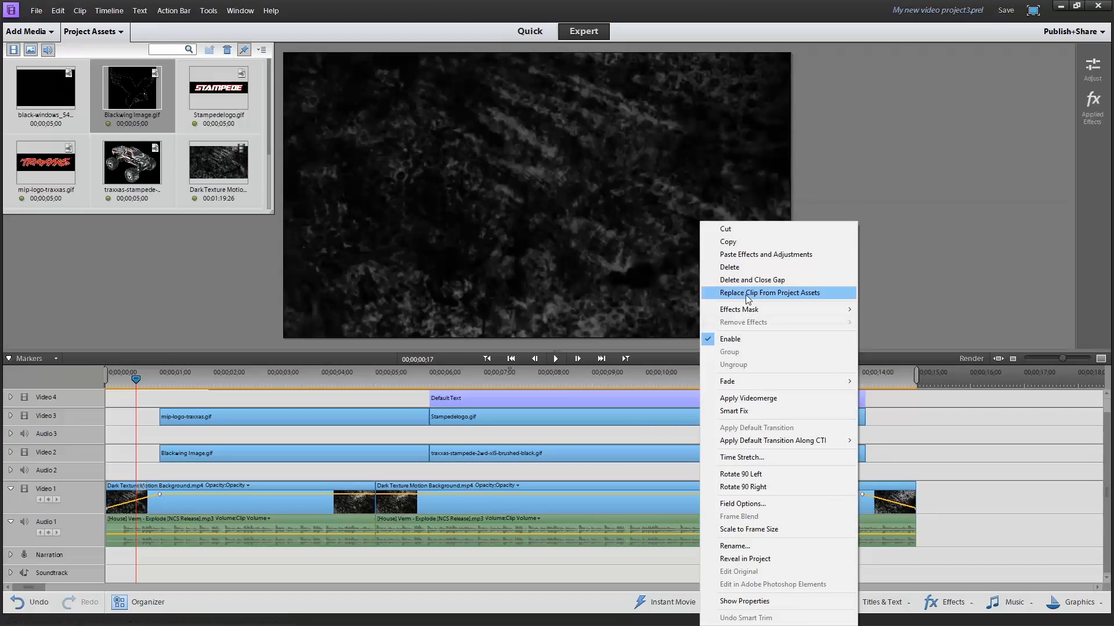
mouse_move(736, 388)
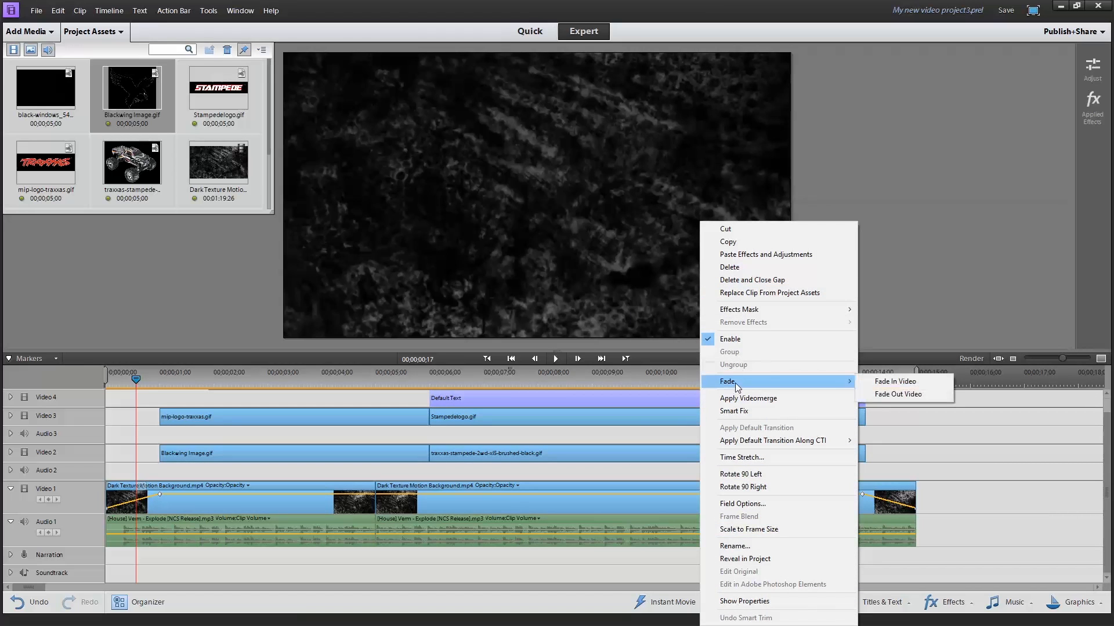
left_click(897, 393)
Preview the fades in the second half of the sequence, and replay the whole intro from the start
left_click(850, 378)
left_click_drag(851, 377, 440, 359)
left_click(555, 358)
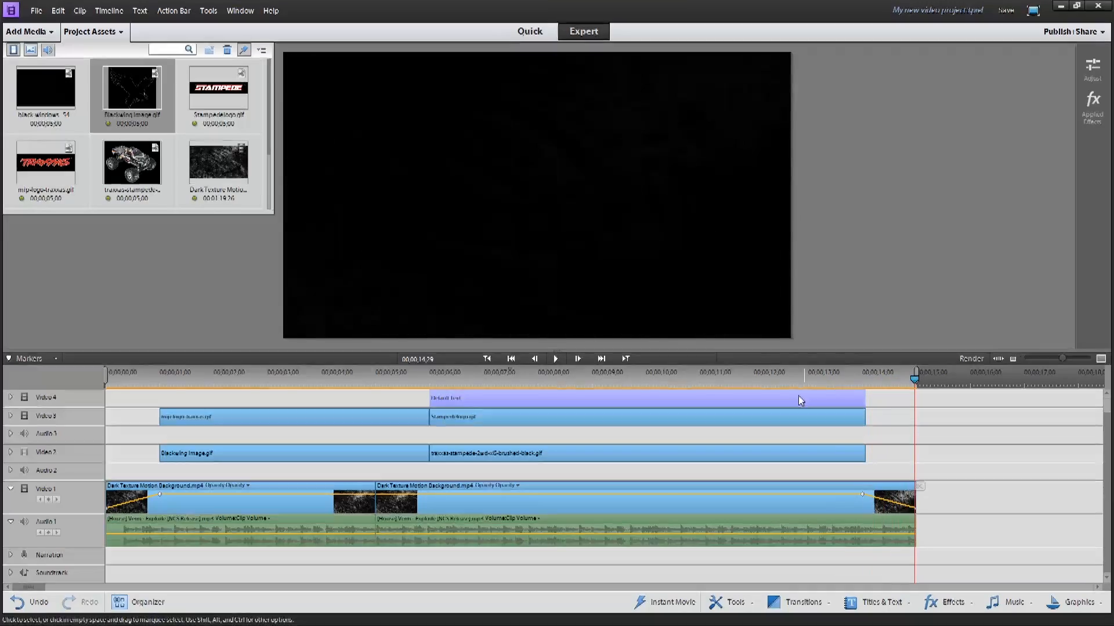
left_click(108, 384)
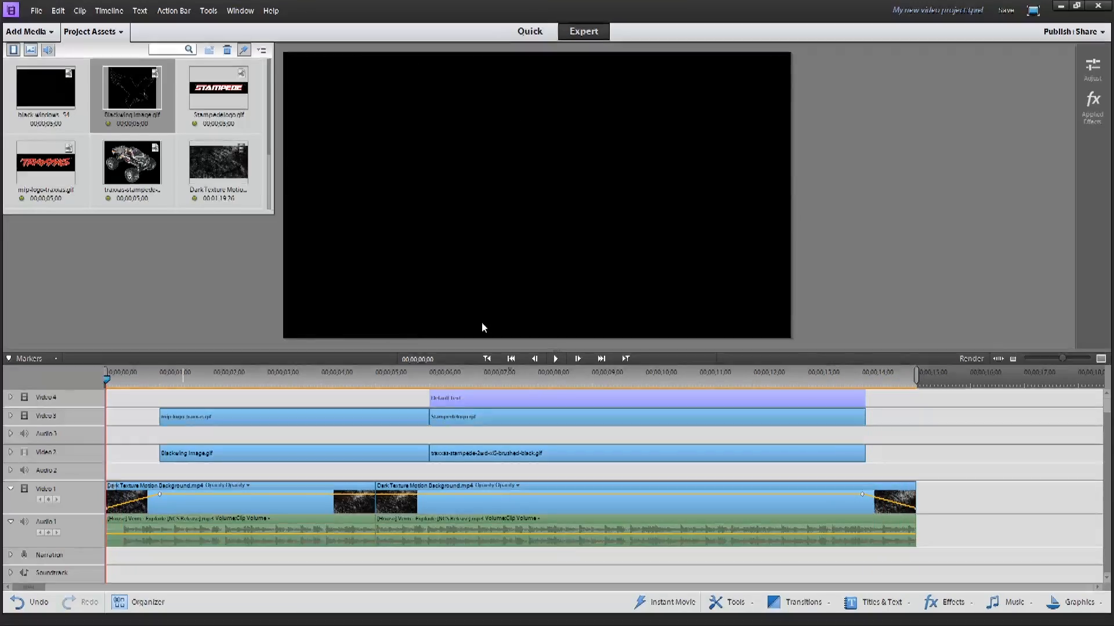
left_click(562, 361)
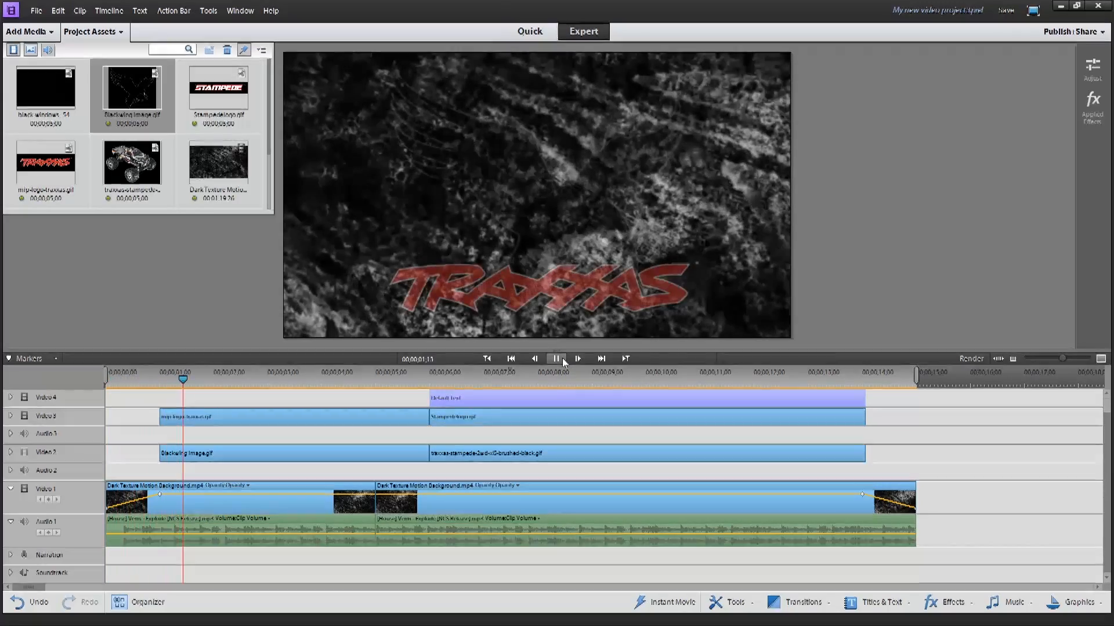